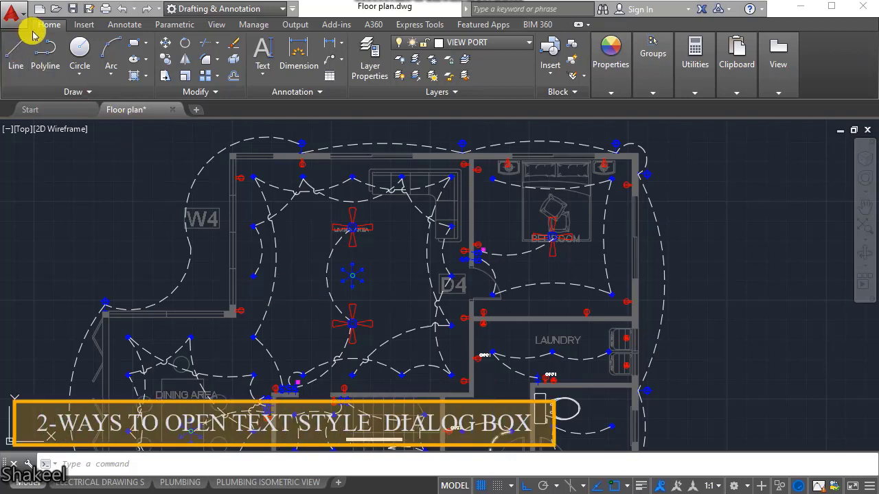
pyautogui.click(308, 90)
pyautogui.click(255, 109)
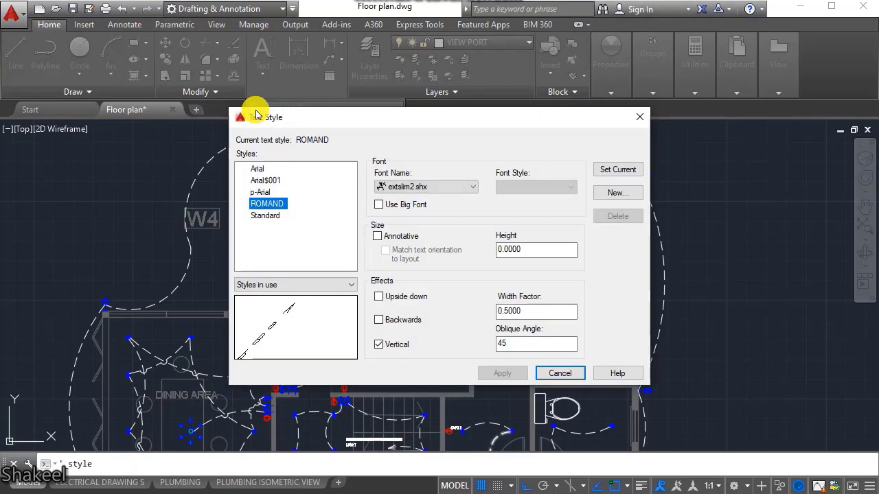
pyautogui.click(378, 344)
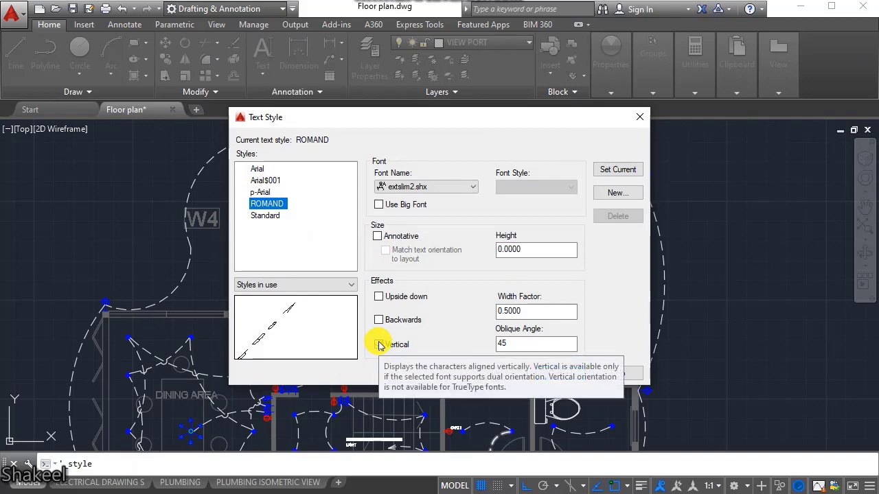
pyautogui.press('Escape')
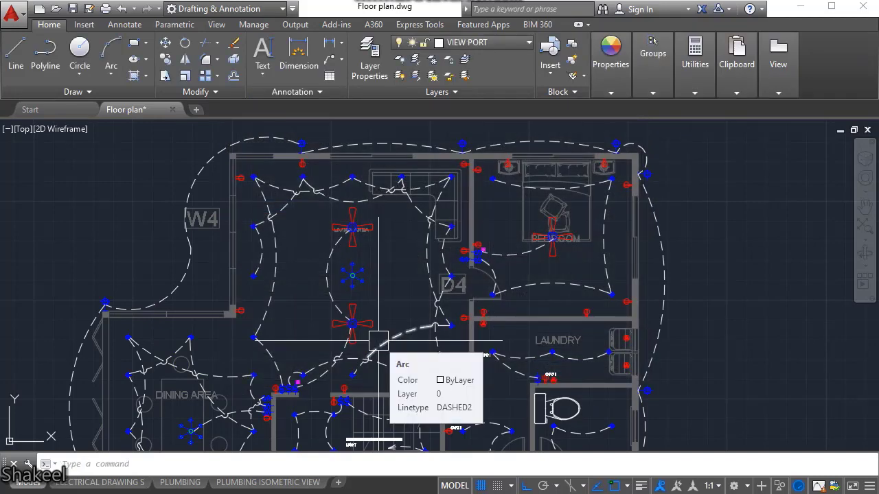
# - Open the Text Style settings of the floor plan and make Arial the current text style
pyautogui.write('ST')
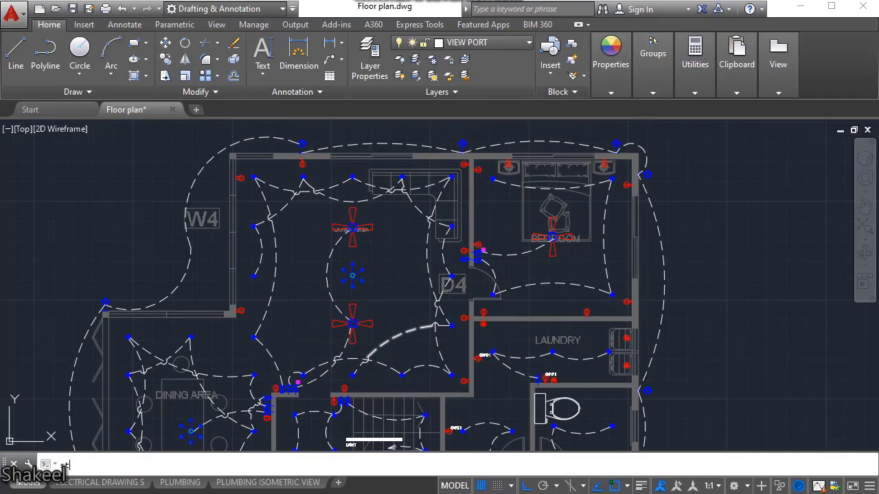
pyautogui.press('Return')
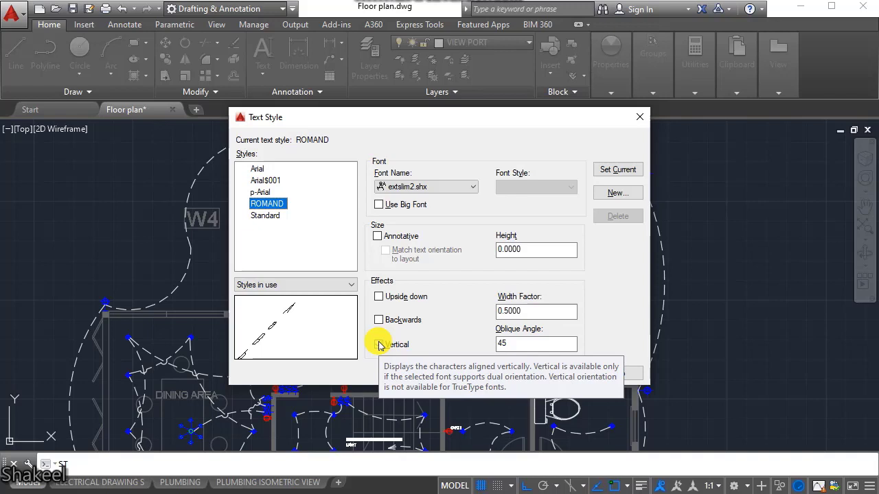
pyautogui.click(379, 344)
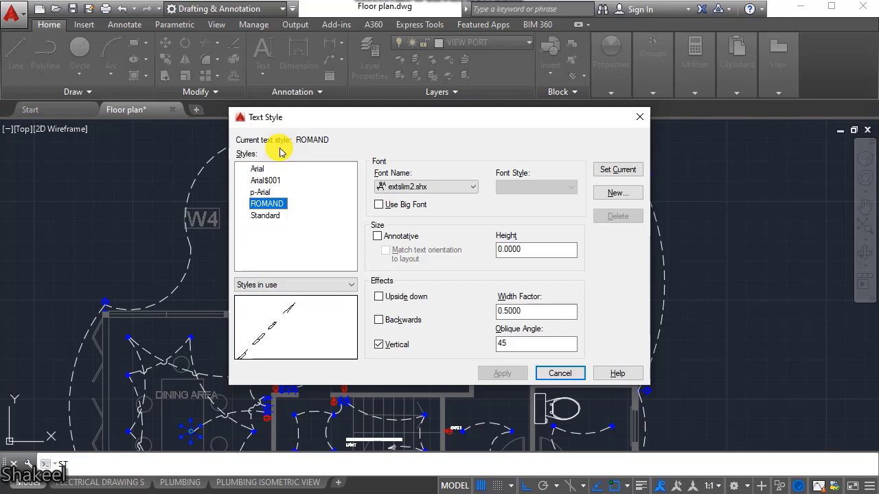
pyautogui.click(256, 169)
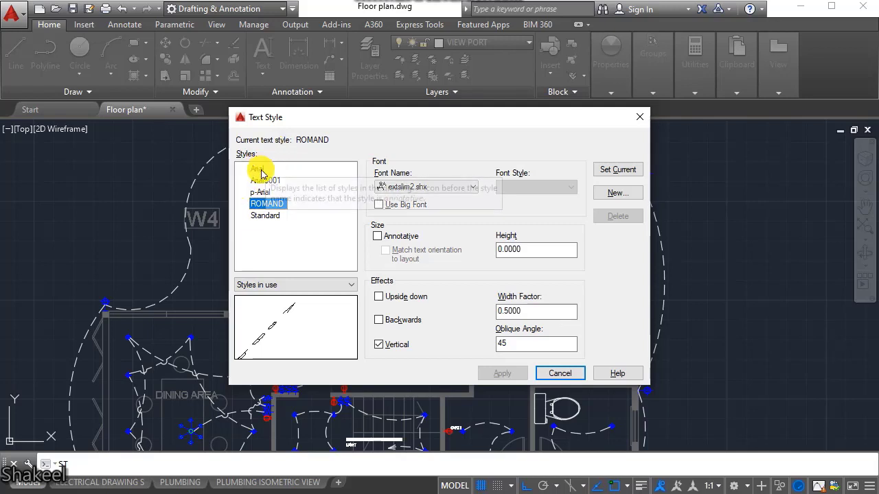
pyautogui.click(611, 171)
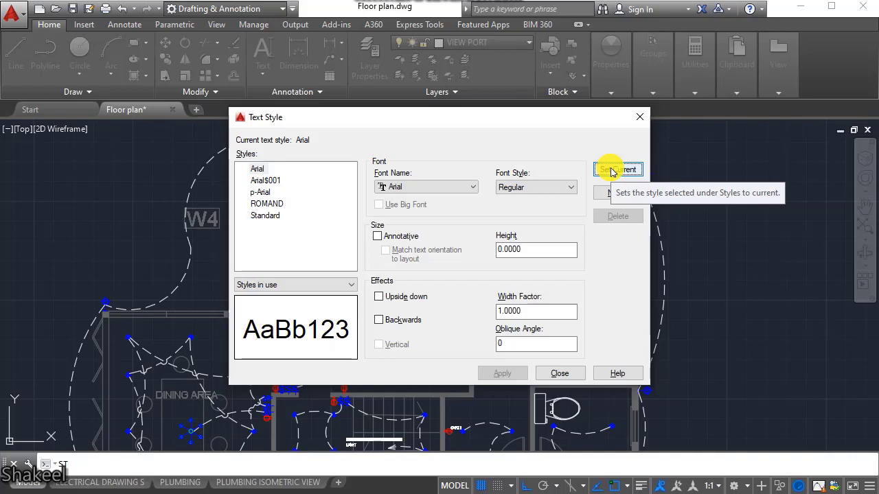
# - Review the settings of the Arial, Arial$001, p-Arial, ROMAND and Standard text styles, and close the Text Style dialog
pyautogui.click(262, 179)
pyautogui.click(257, 169)
pyautogui.click(260, 180)
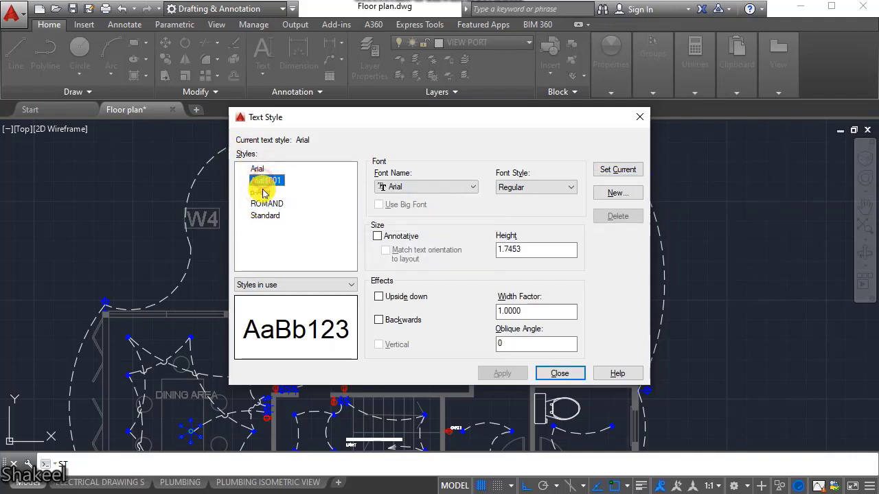
pyautogui.click(260, 193)
pyautogui.click(266, 203)
pyautogui.click(264, 216)
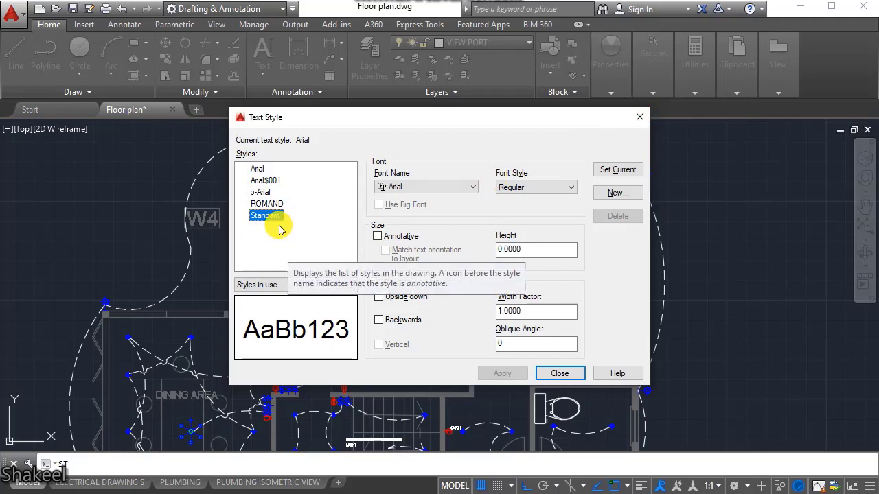
pyautogui.click(638, 118)
# - Create a new drawing and open its Text Style settings
pyautogui.click(196, 109)
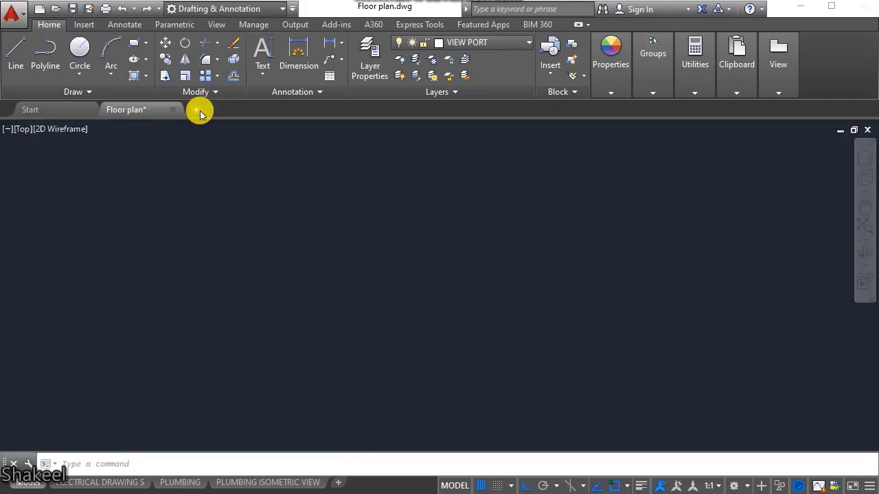
pyautogui.write('ST')
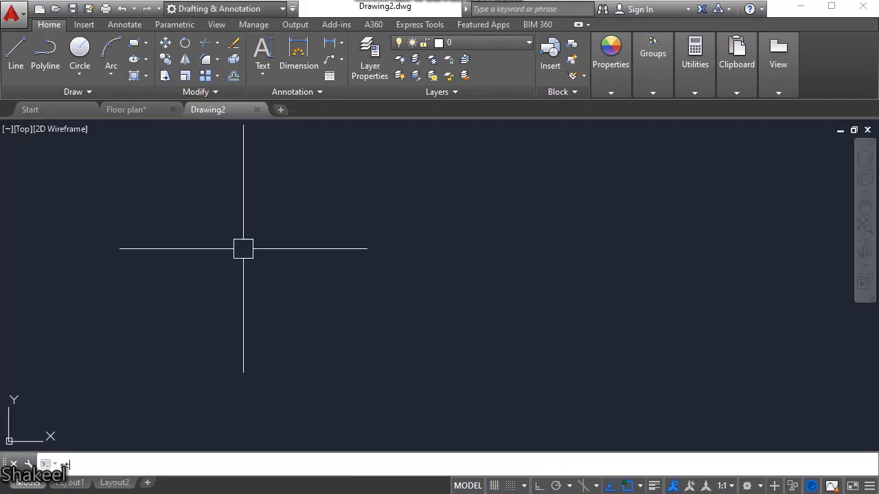
pyautogui.press('Return')
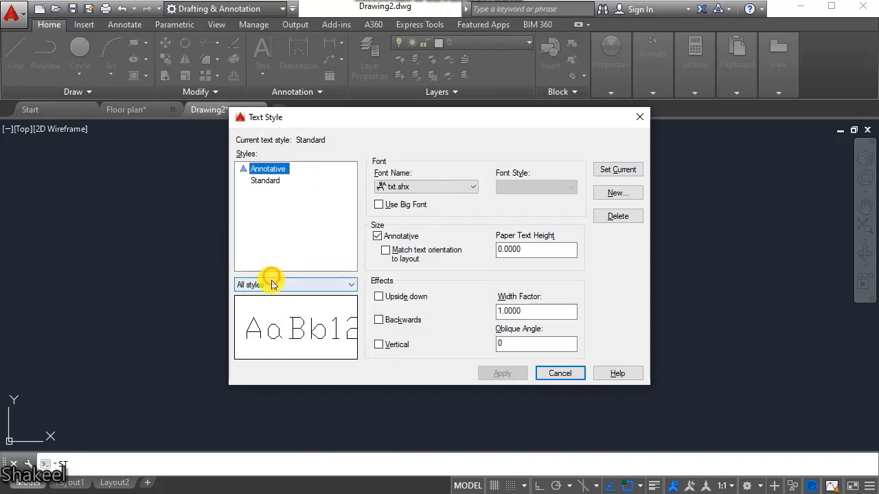
# - Compare the new drawing's style list filtered by Styles in use and All styles, and close the dialog
pyautogui.click(249, 285)
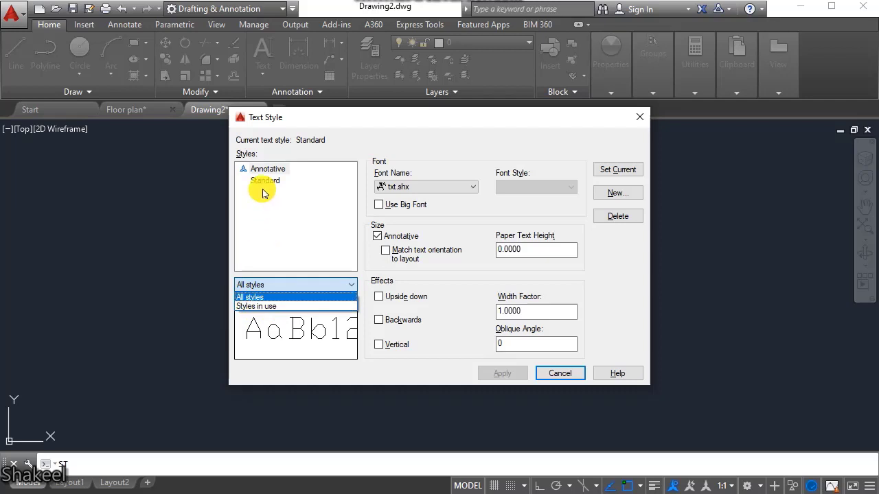
pyautogui.click(255, 306)
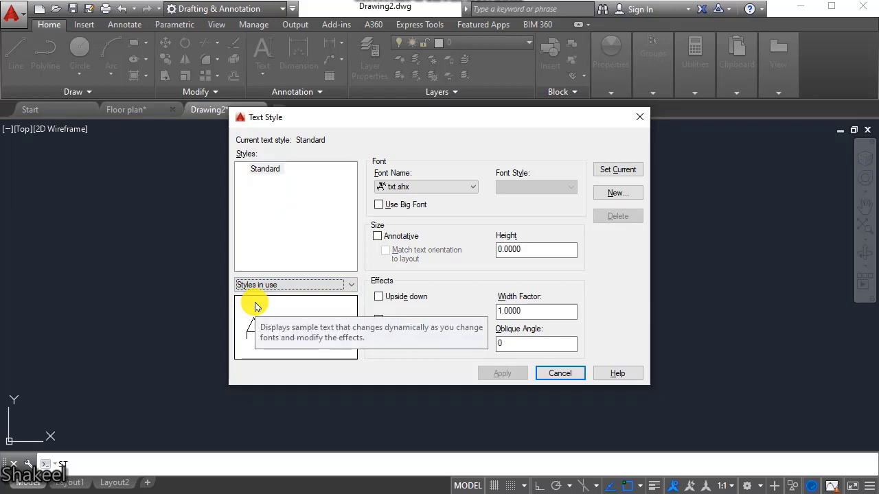
pyautogui.click(258, 285)
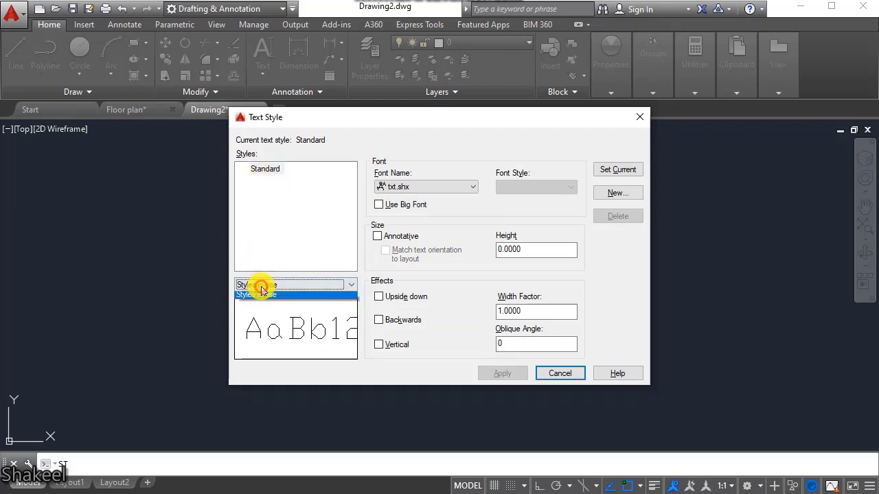
pyautogui.click(249, 298)
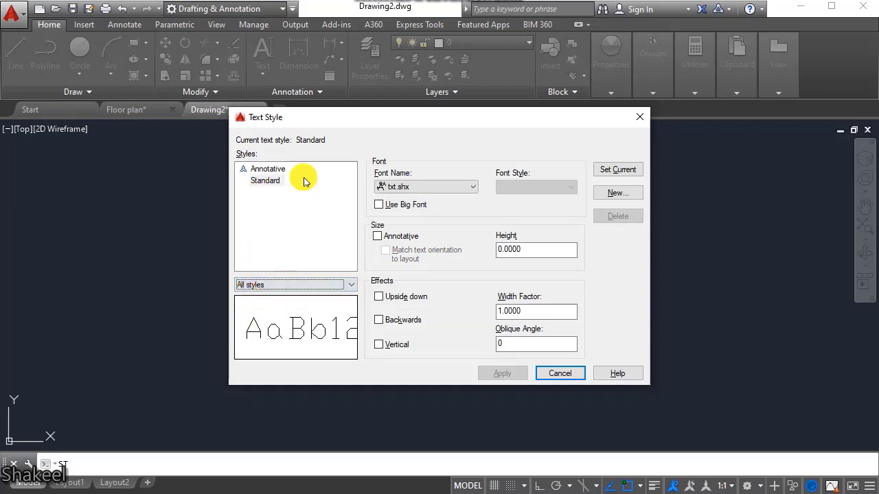
pyautogui.click(630, 119)
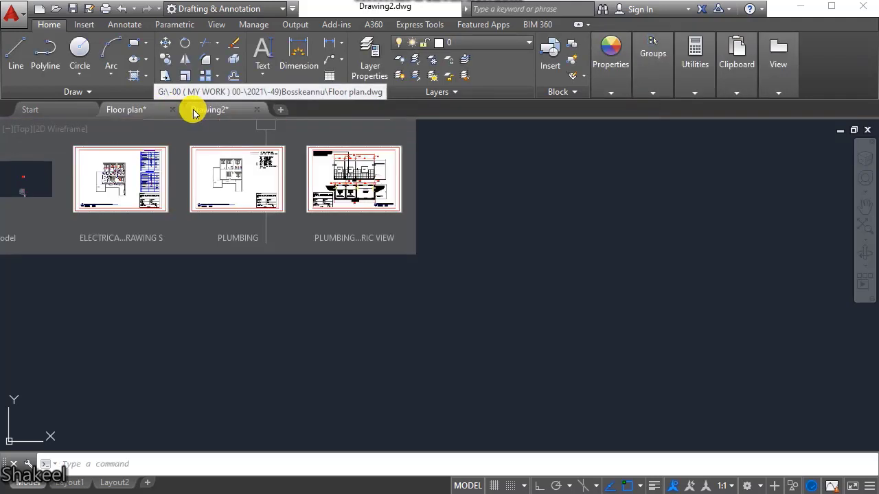
# - Switch back to the Floor plan drawing and open its Text Style settings
pyautogui.write('ST')
pyautogui.press('Return')
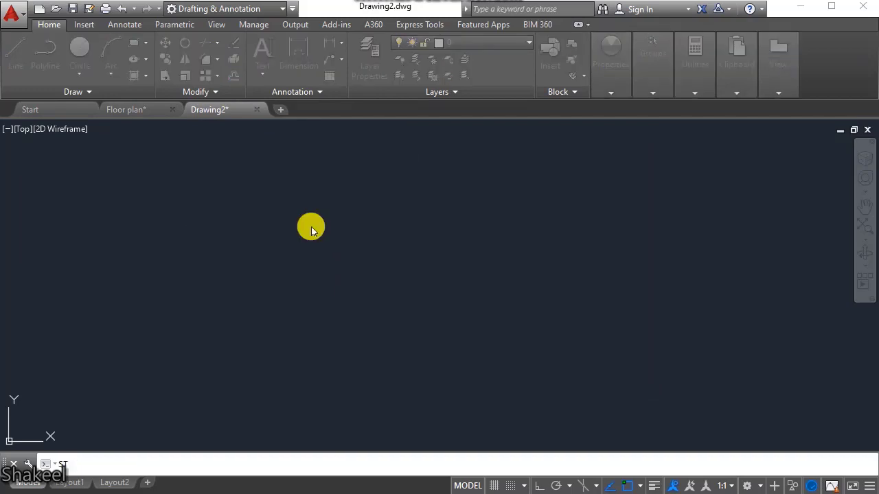
pyautogui.click(134, 108)
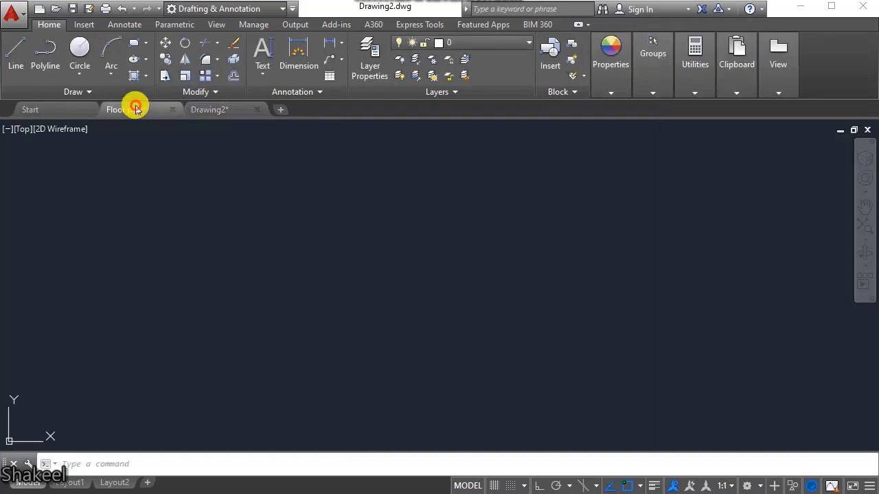
pyautogui.write('ST')
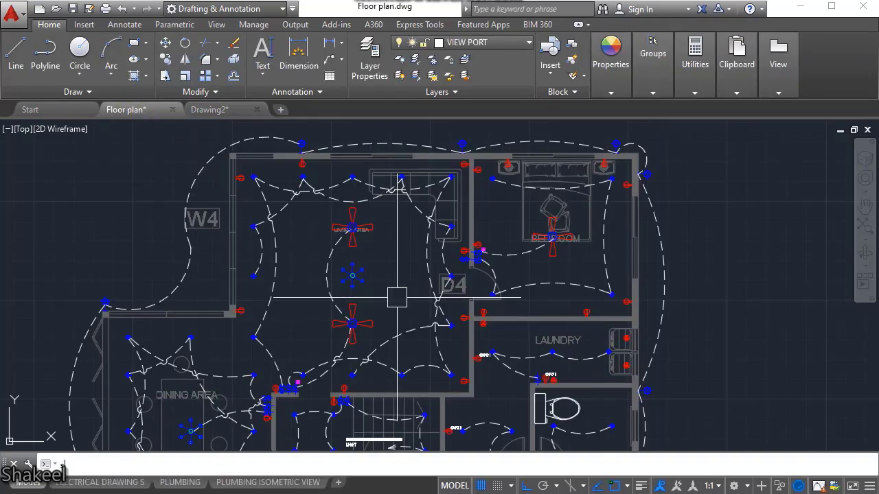
pyautogui.press('Return')
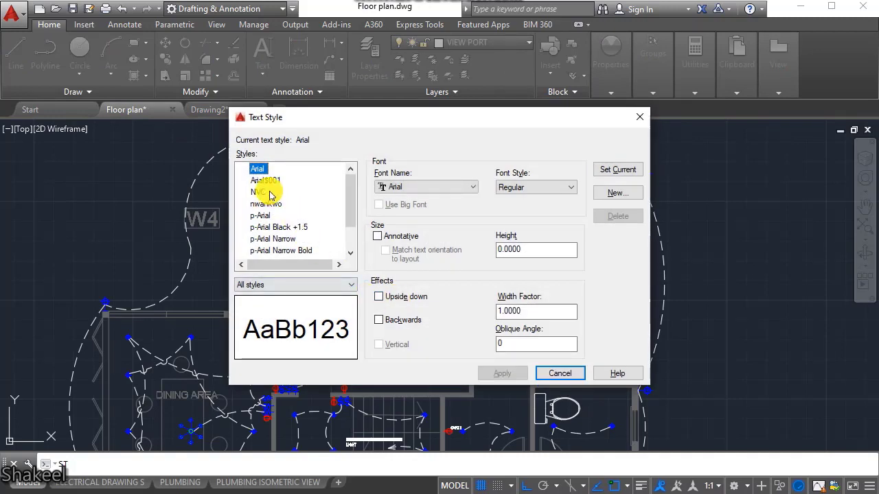
# - Look through the floor plan's full list of text styles, checking the settings of p-Arial Narrow Bold, the annotative style, ROMAND and Arial
pyautogui.scroll(-1, 278, 223)
pyautogui.scroll(1, 268, 236)
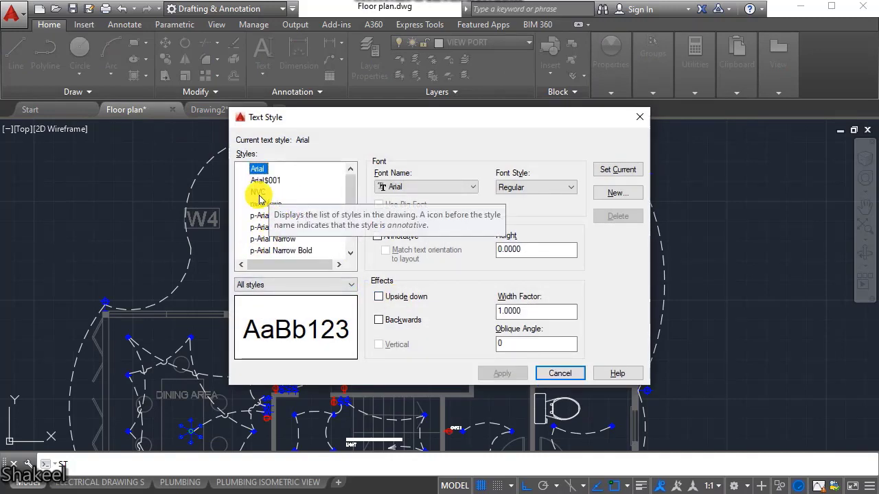
pyautogui.scroll(-1, 268, 254)
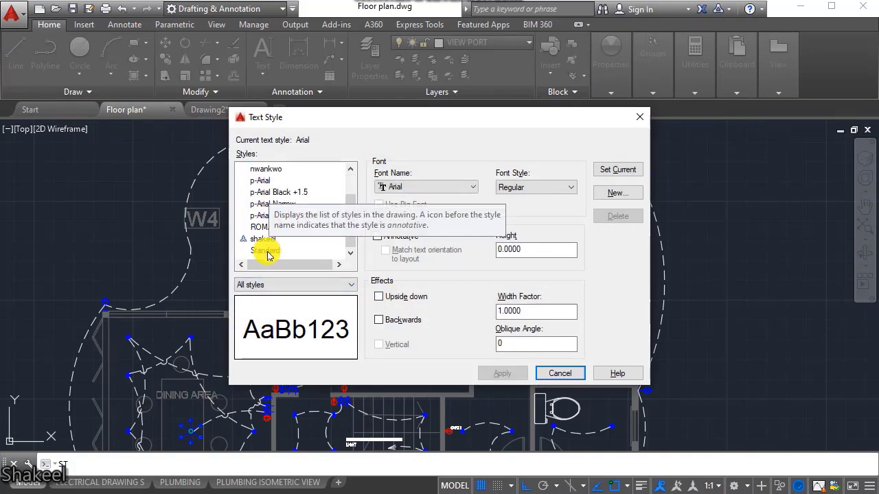
pyautogui.click(270, 225)
pyautogui.click(272, 216)
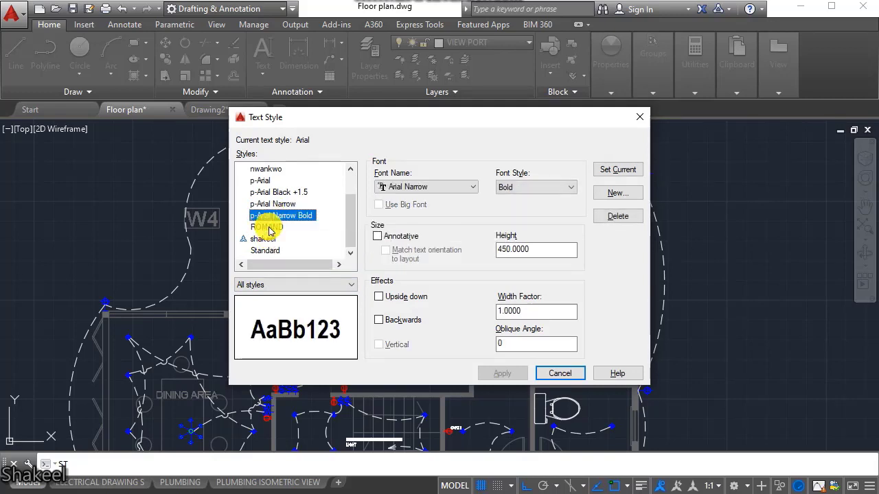
pyautogui.click(264, 239)
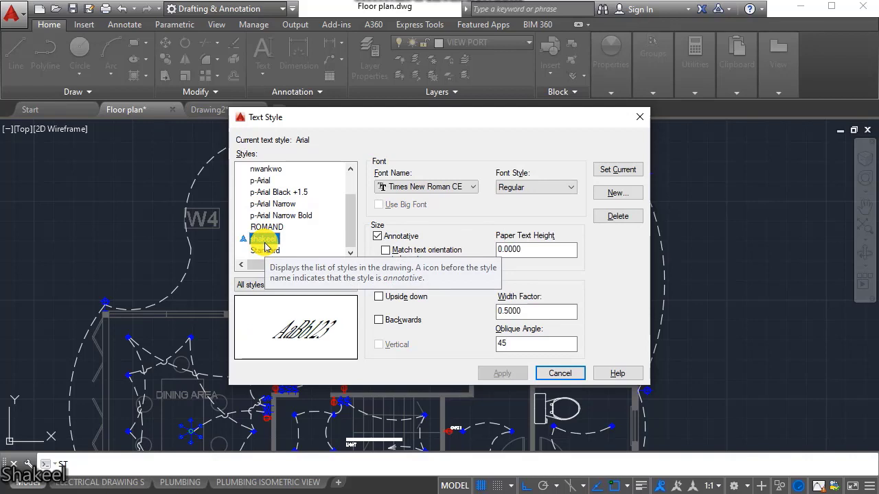
pyautogui.click(268, 228)
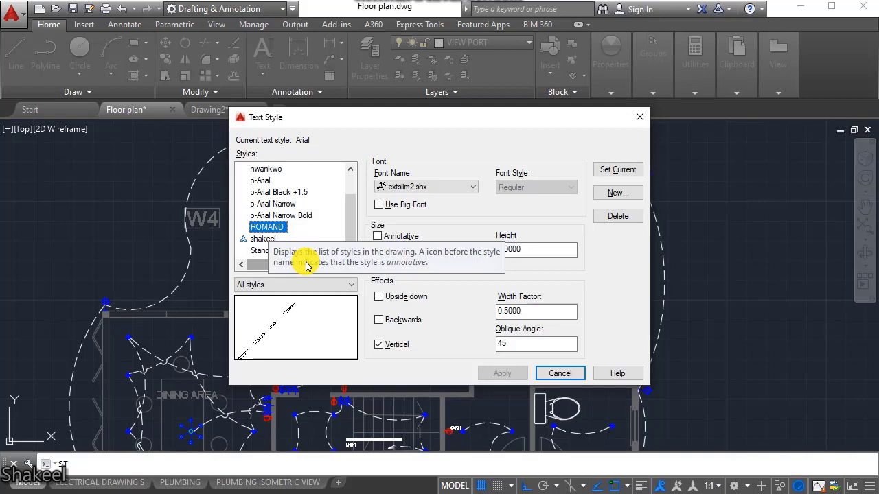
pyautogui.scroll(1, 288, 219)
pyautogui.click(257, 169)
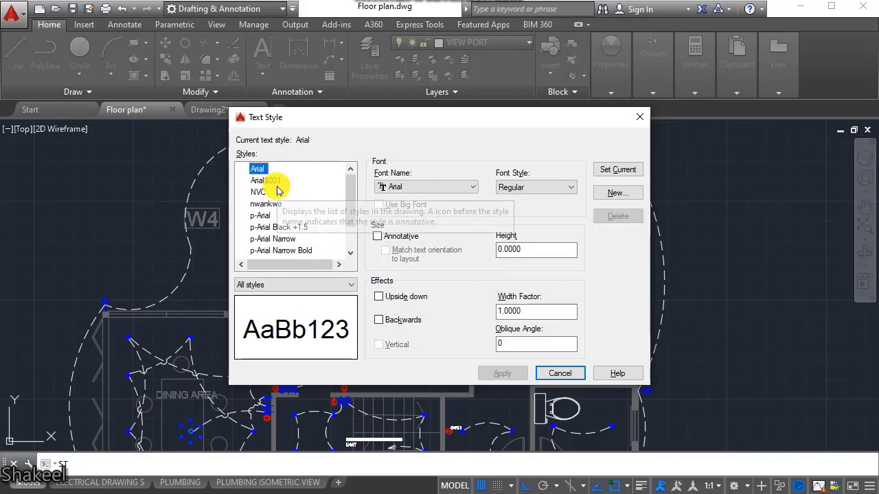
# - Filter the style list to Styles in use and make Standard the current text style
pyautogui.click(279, 288)
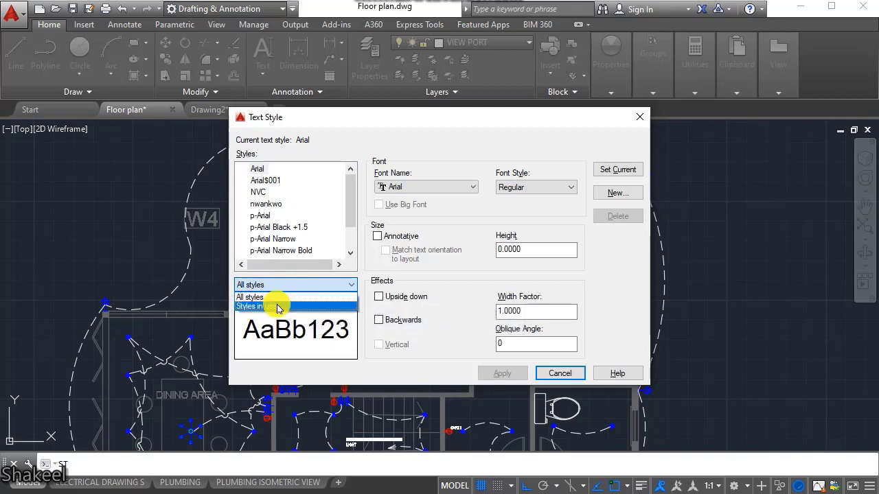
pyautogui.click(276, 307)
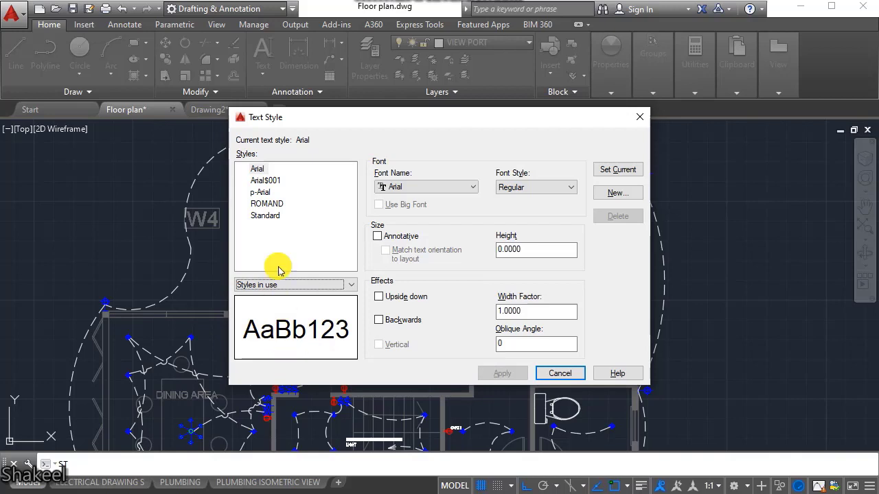
pyautogui.click(267, 180)
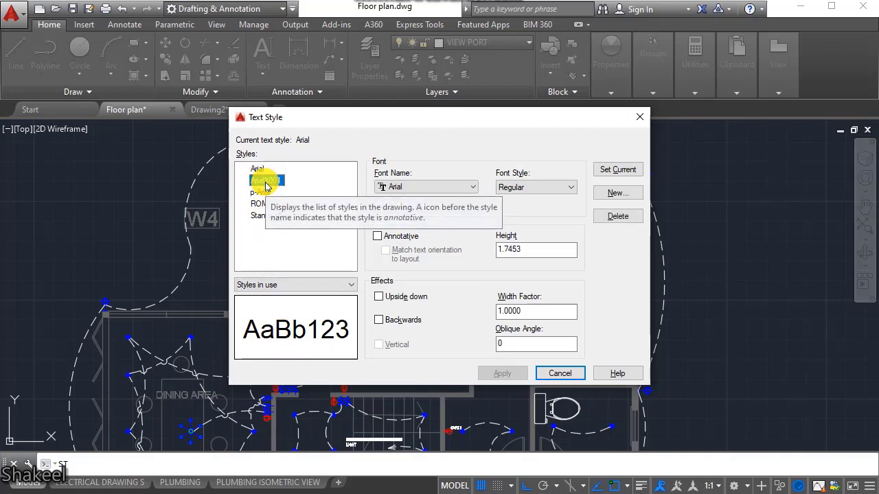
pyautogui.click(258, 204)
pyautogui.click(261, 216)
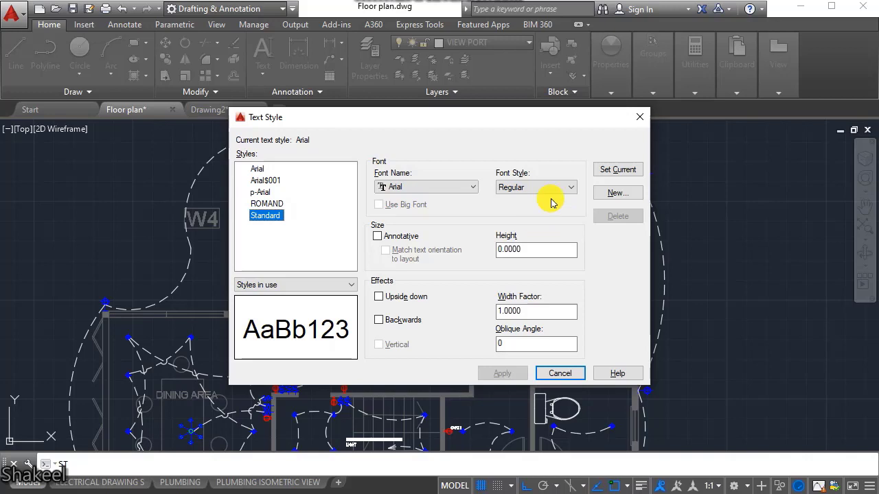
pyautogui.click(610, 174)
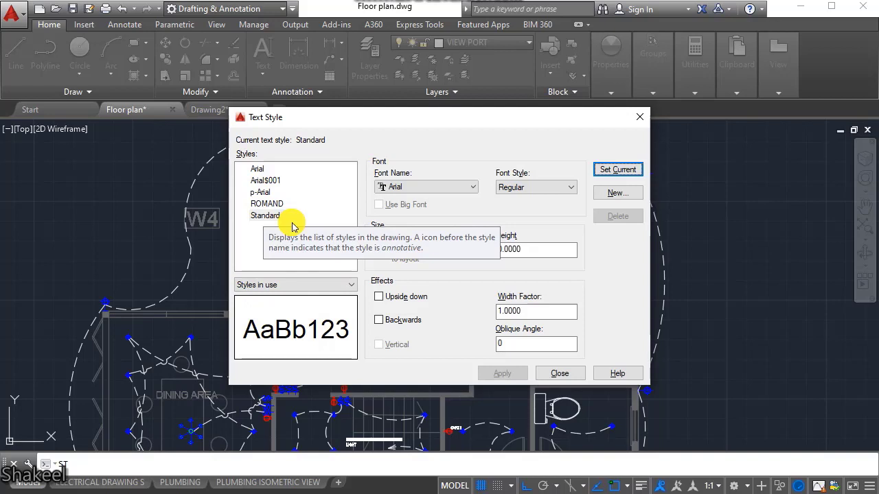
# - Set the Standard style's font to Times New Roman with the Bold font style, and make the style annotative
pyautogui.click(446, 187)
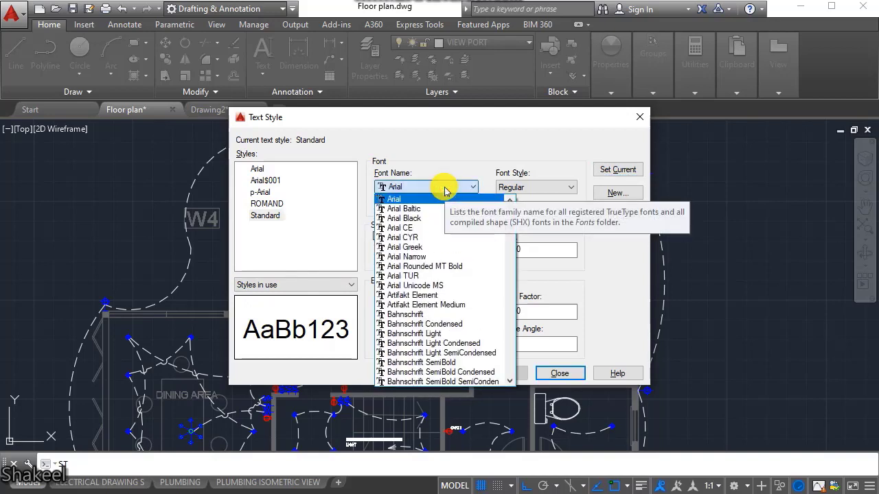
pyautogui.write('ti')
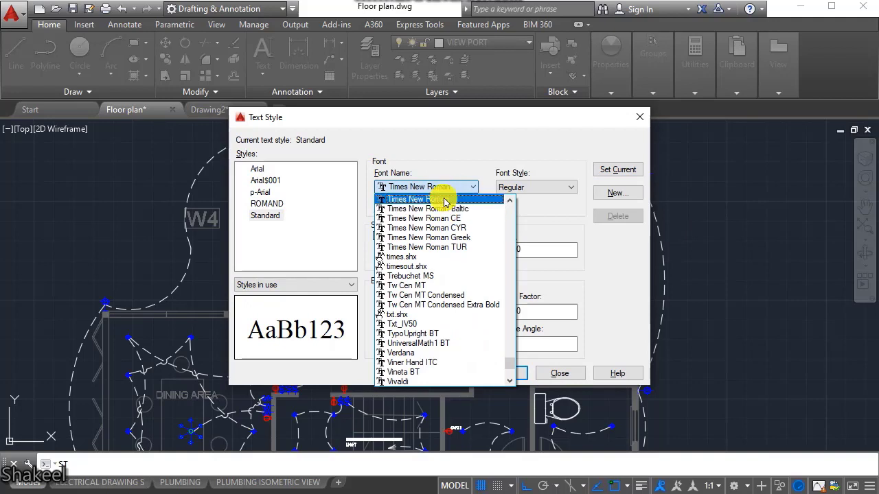
pyautogui.click(439, 198)
pyautogui.click(535, 189)
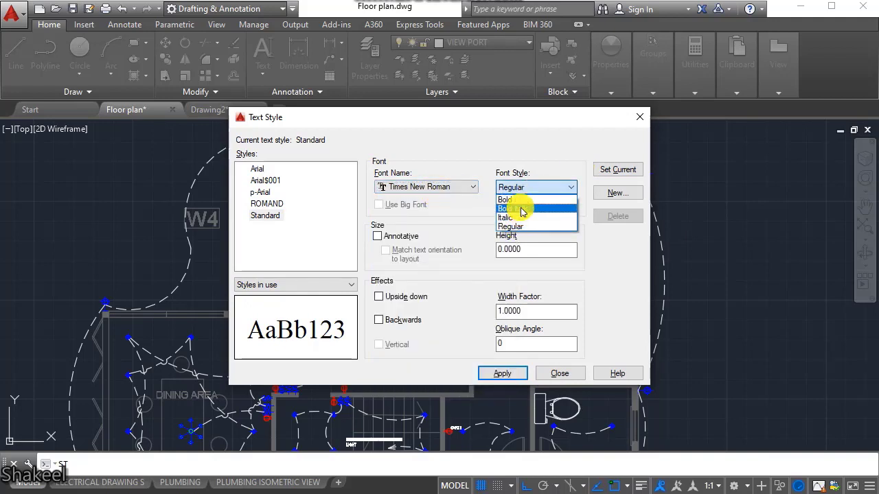
pyautogui.click(512, 199)
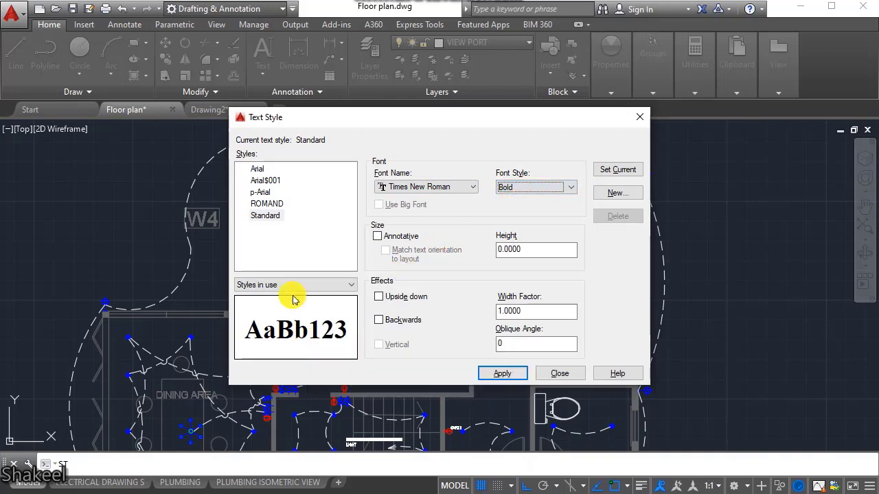
pyautogui.click(406, 241)
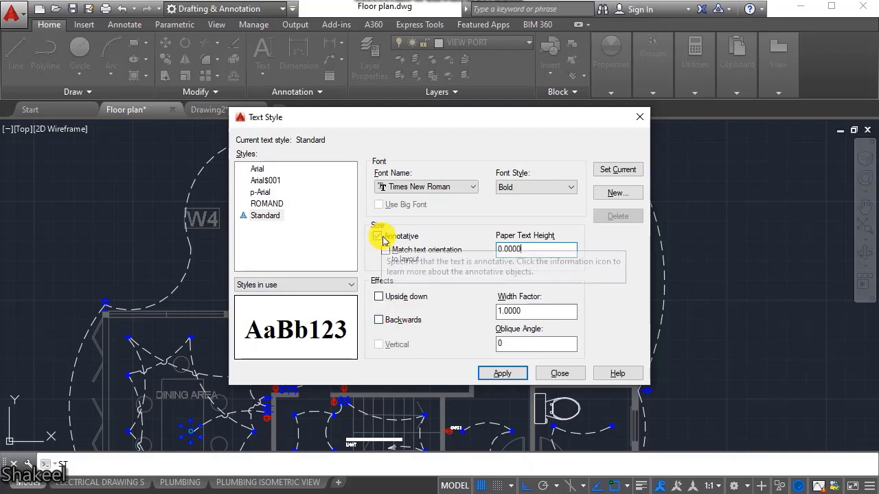
# - Try the Upside down and Backwards effects on the Standard style one after the other, switching each off again
pyautogui.click(398, 299)
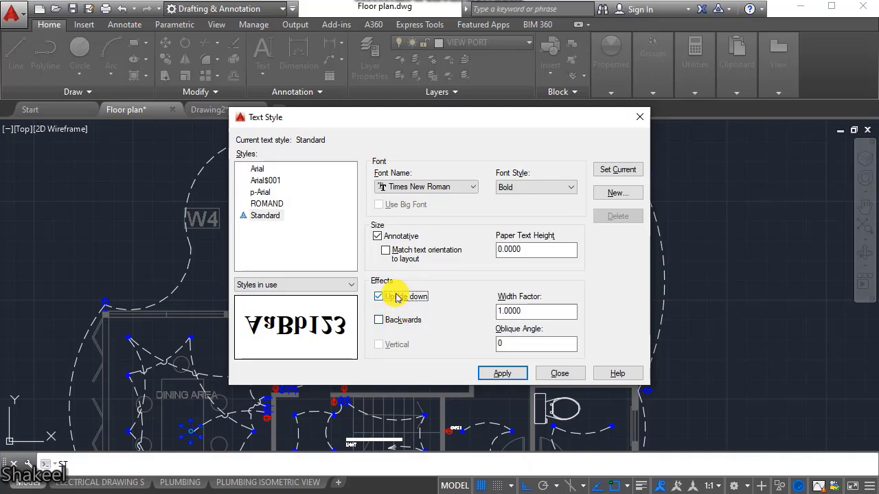
pyautogui.click(398, 297)
pyautogui.click(393, 321)
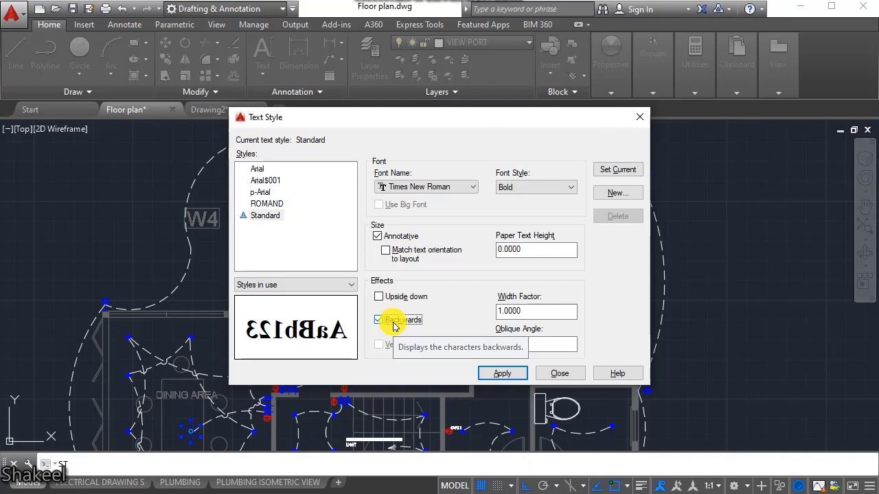
pyautogui.click(392, 324)
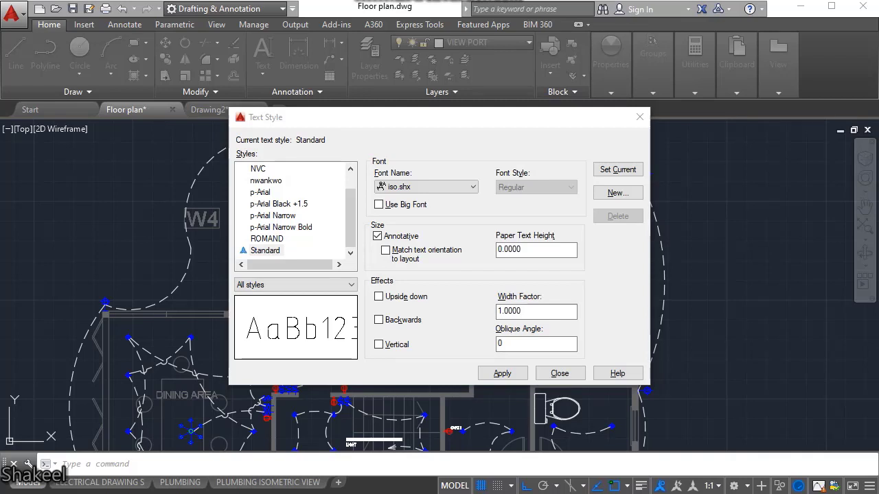
# - Try a width factor of 2 for the Standard style, and set it to 0.5
pyautogui.doubleClick(530, 312)
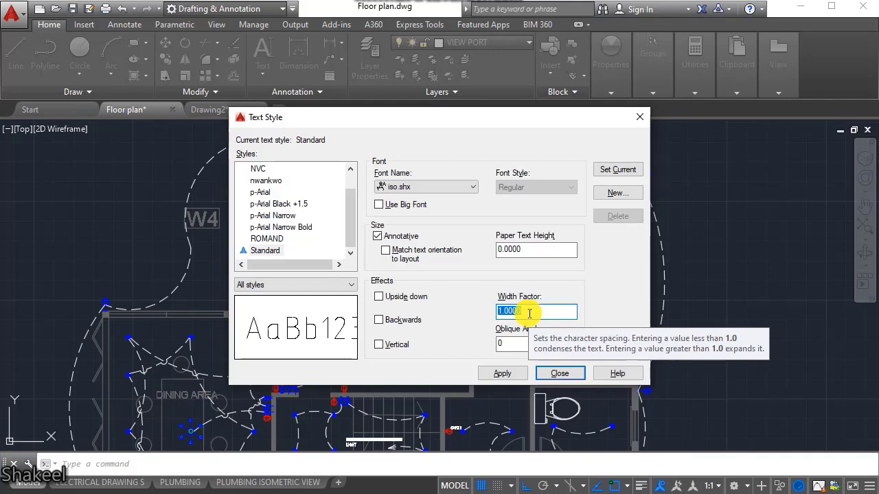
pyautogui.write('2')
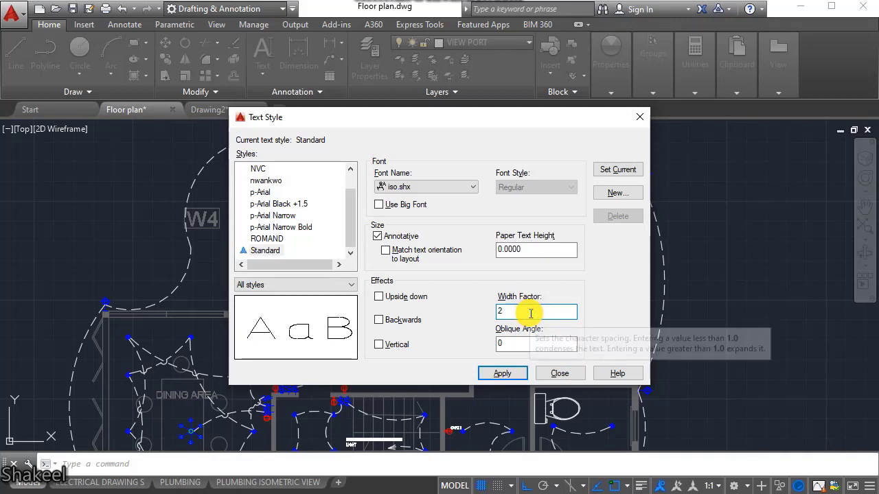
pyautogui.write('.5')
pyautogui.press('BackSpace')
pyautogui.press('BackSpace')
pyautogui.press('BackSpace')
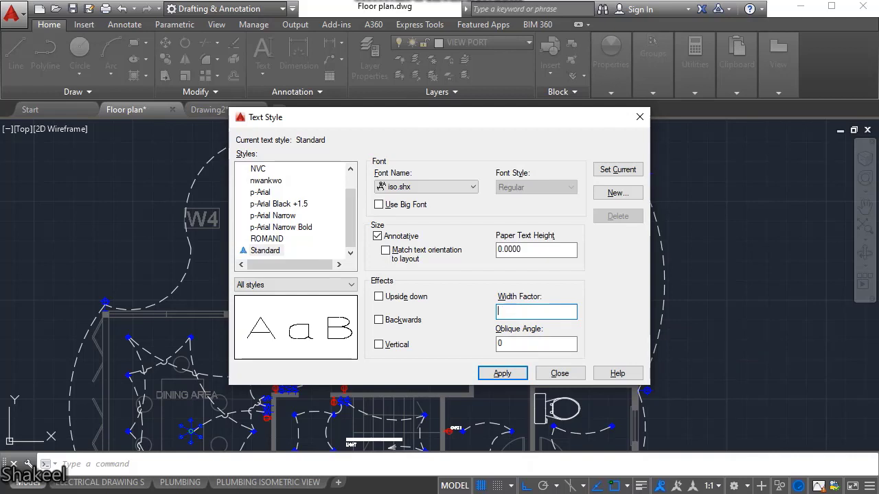
pyautogui.write('.5')
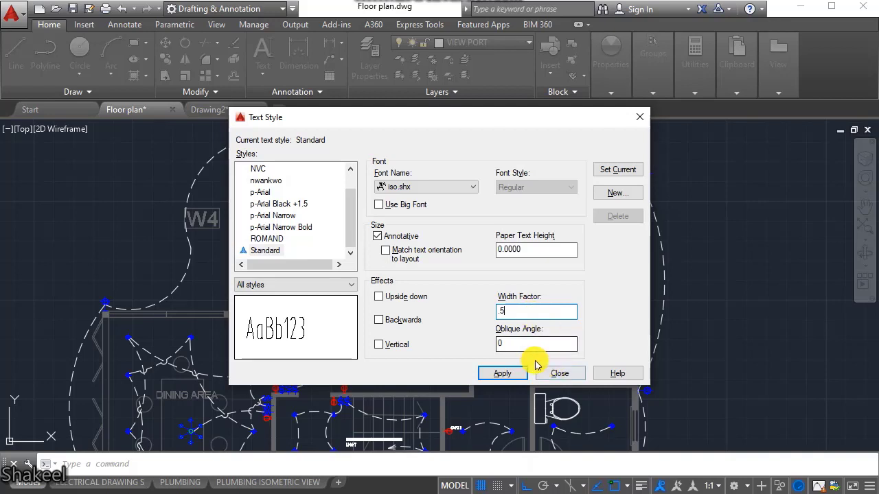
# - Try an oblique angle of 45 with the Upside down effect, and restore the effect to off and the angle to 0
pyautogui.doubleClick(520, 343)
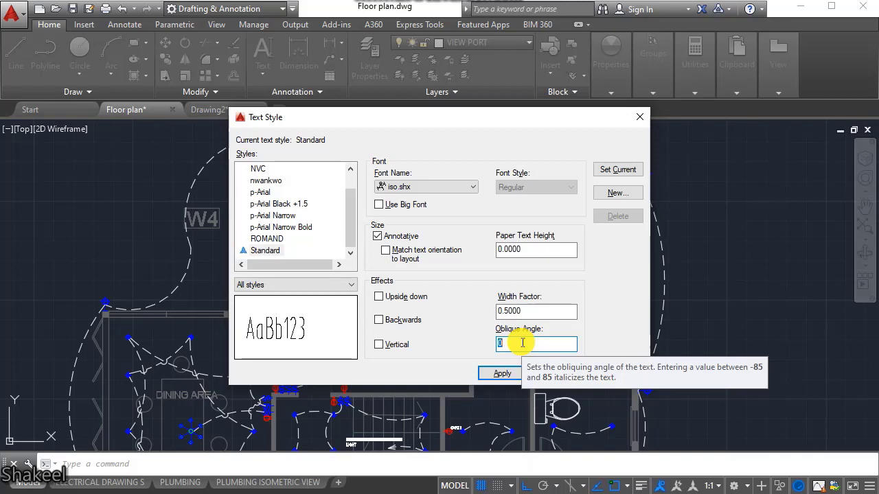
pyautogui.write('45')
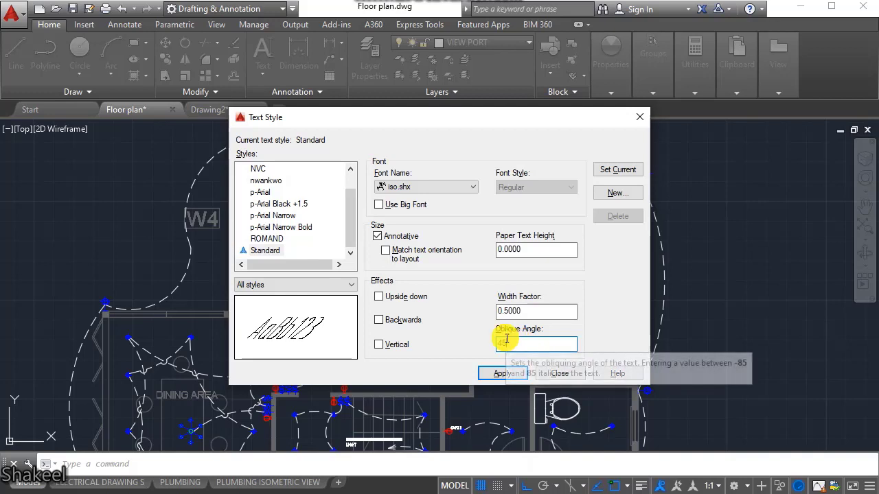
pyautogui.click(386, 298)
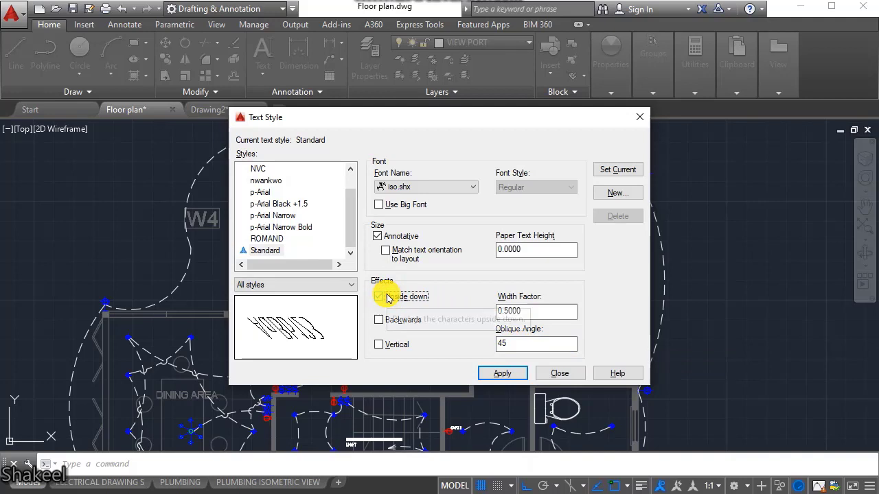
pyautogui.click(387, 297)
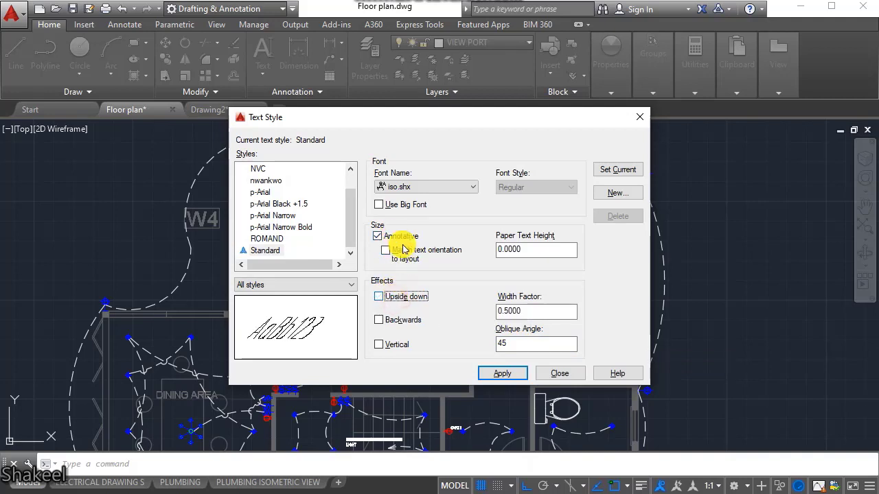
pyautogui.doubleClick(522, 345)
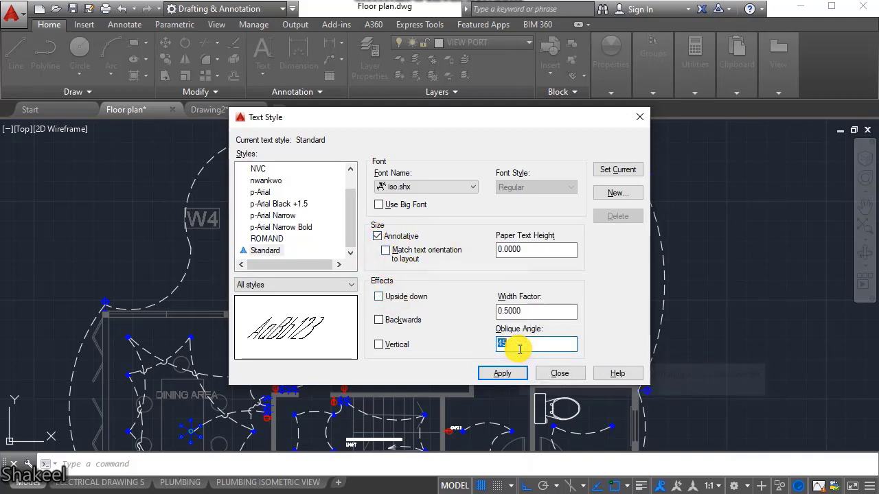
pyautogui.write('0')
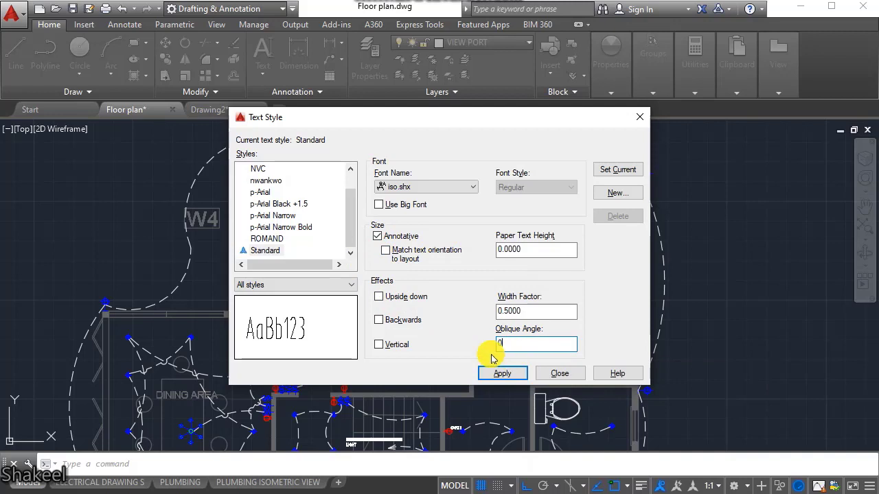
# - Make the Standard style current, saving its modifications, and close the text style settings
pyautogui.doubleClick(521, 311)
pyautogui.click(523, 313)
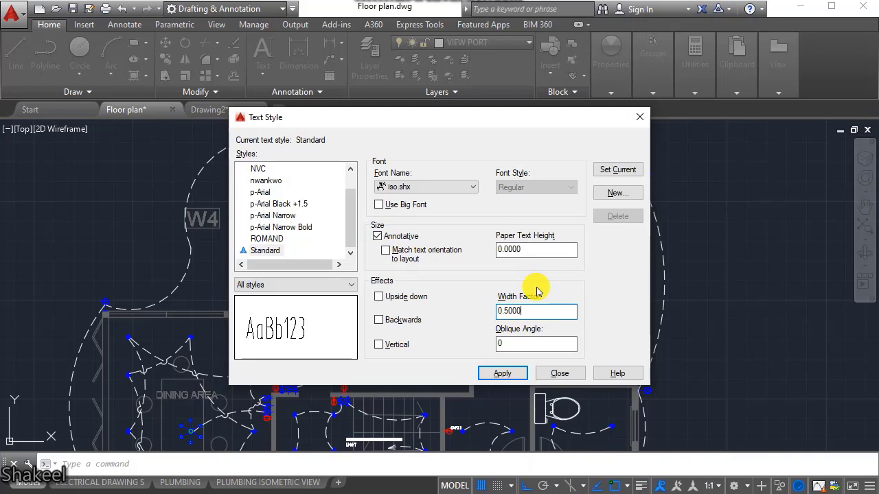
pyautogui.click(612, 172)
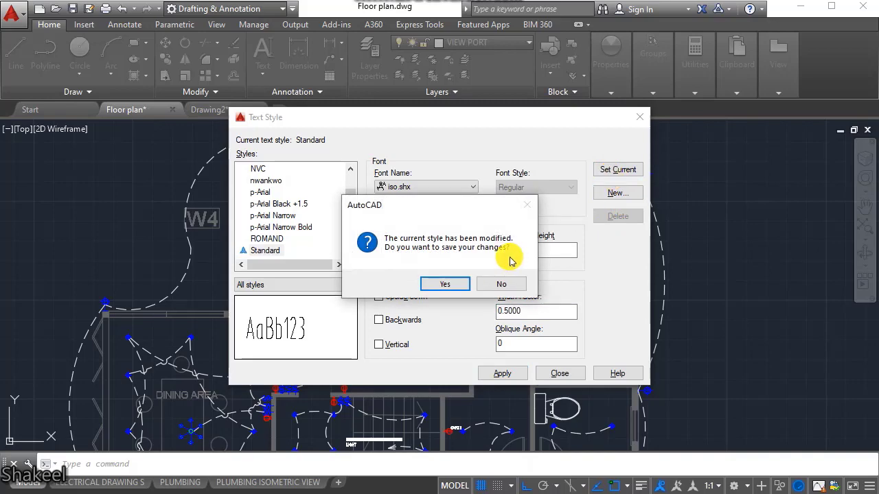
pyautogui.click(443, 283)
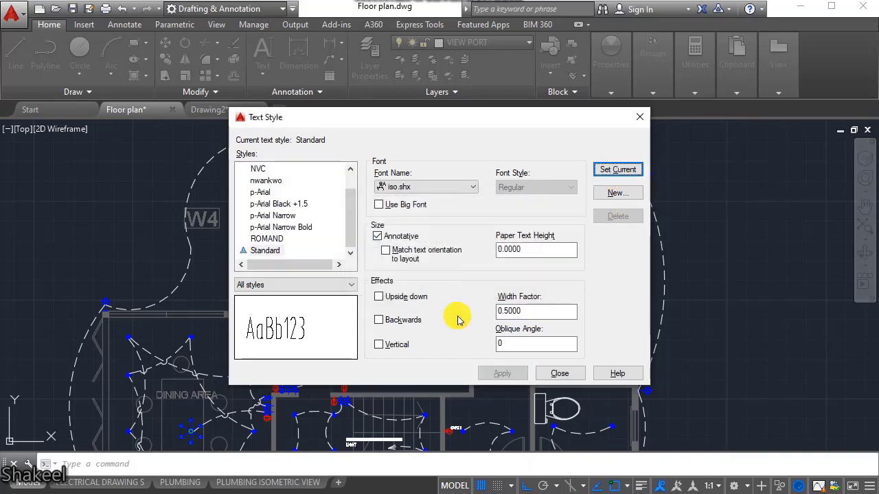
pyautogui.click(560, 373)
# - Draw a roughly square rectangle in the empty area between the two floor plans
pyautogui.scroll(-5, 481, 320)
pyautogui.moveTo(481, 319); pyautogui.dragTo(285, 321, button='middle')
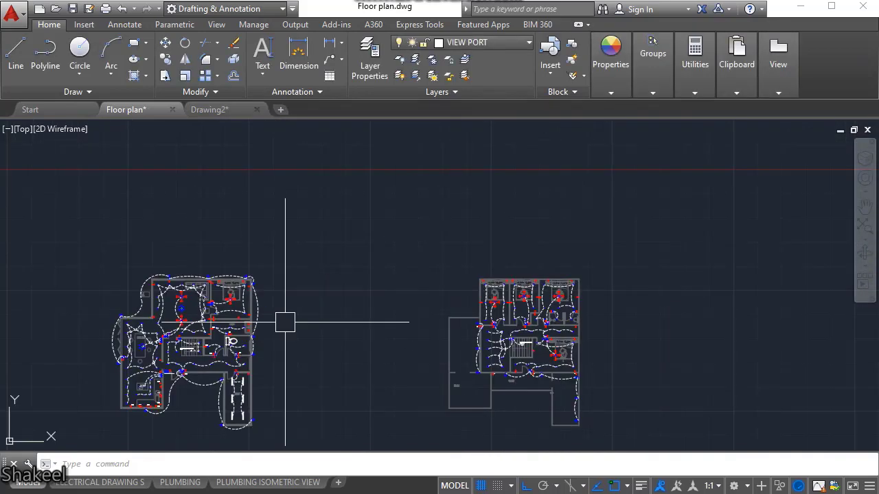
pyautogui.scroll(6, 285, 322)
pyautogui.write('rec')
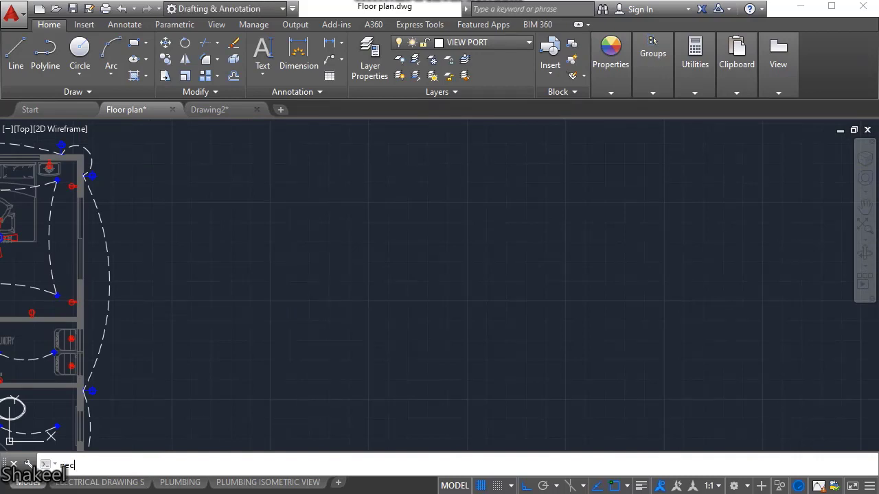
pyautogui.press('Return')
pyautogui.click(268, 224)
pyautogui.click(454, 405)
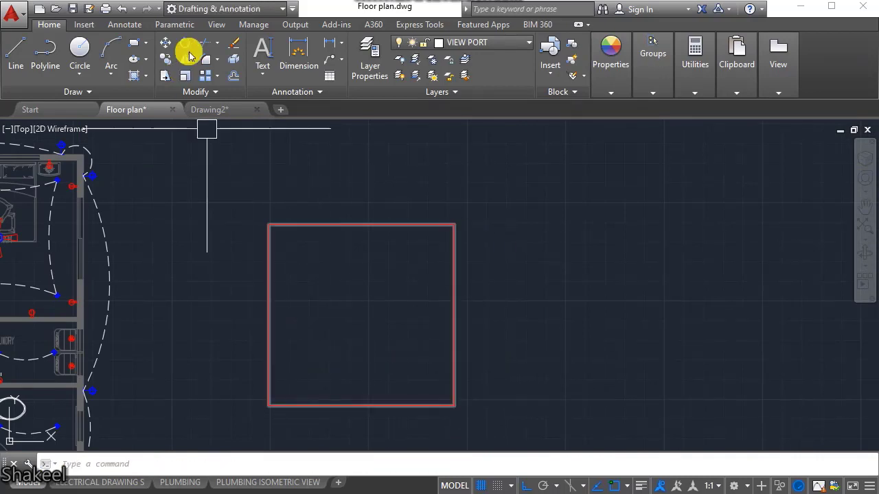
# - Start a single-line text and set its annotation scale to 1:1
pyautogui.click(262, 69)
pyautogui.click(278, 124)
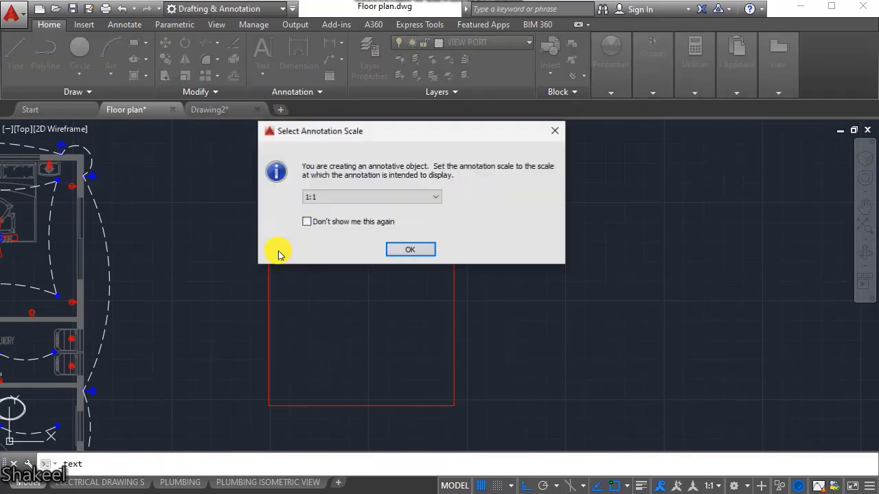
pyautogui.click(392, 197)
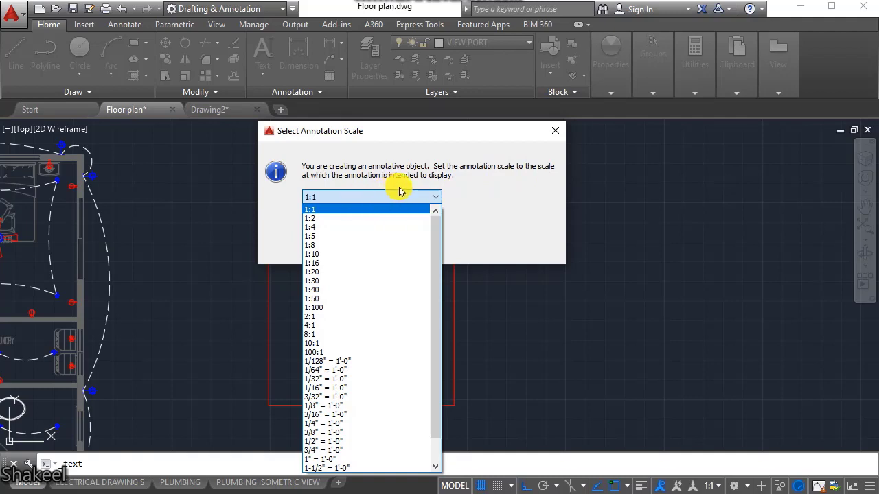
pyautogui.click(320, 209)
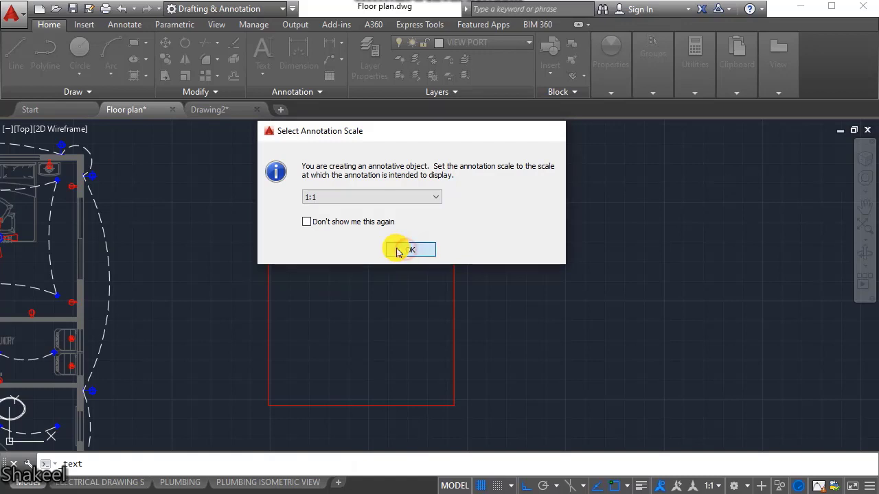
pyautogui.click(407, 252)
# - Place the single-line text "jgdsfsgfjsf" starting at the rectangle's upper-left corner
pyautogui.scroll(4, 272, 230)
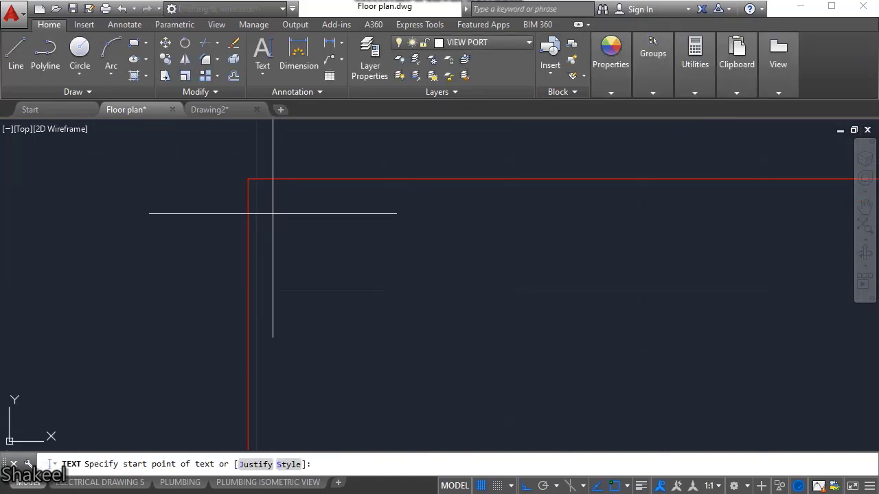
pyautogui.click(249, 184)
pyautogui.press('Return')
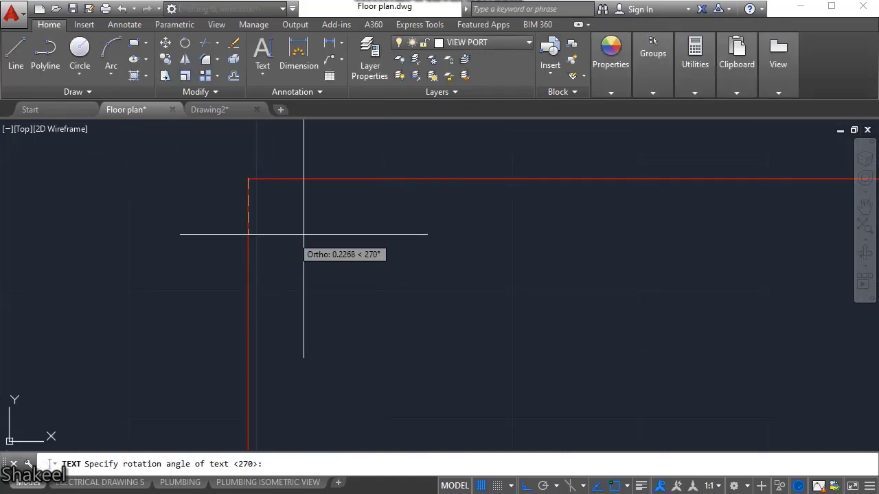
pyautogui.write('jgdsfsgfjsf')
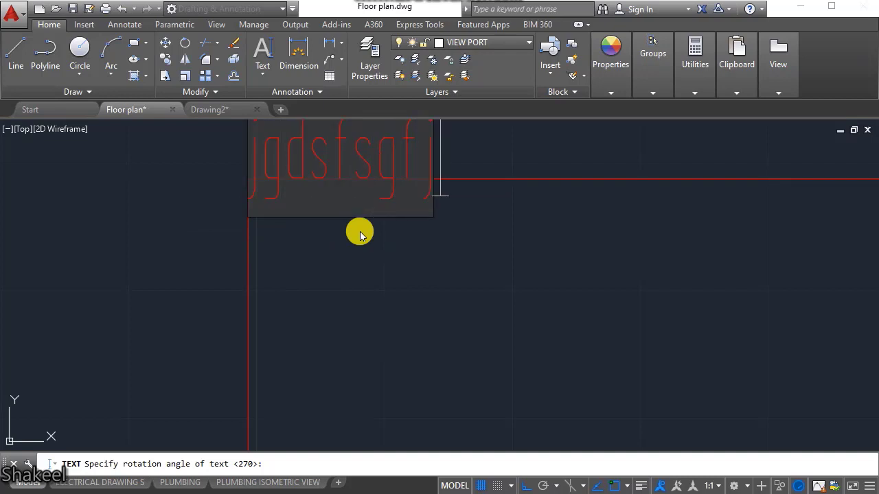
pyautogui.scroll(-3, 359, 234)
pyautogui.press('Return')
pyautogui.press('Return')
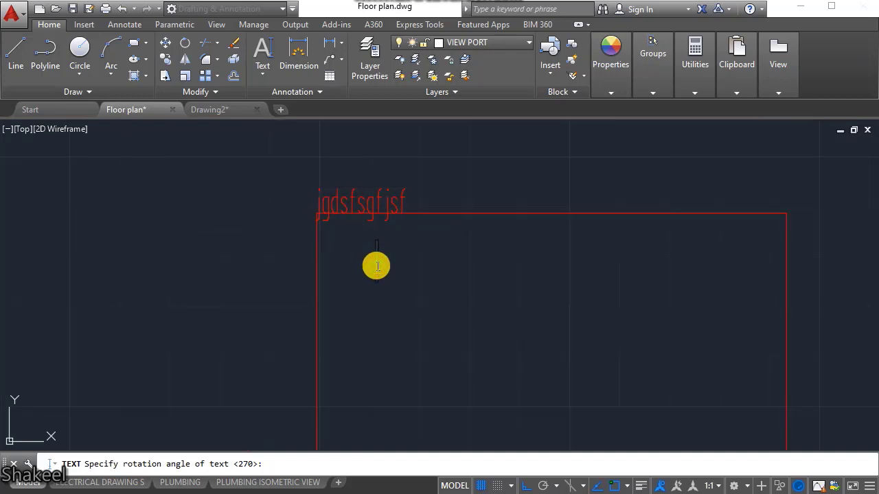
# - Inspect the new text at the rectangle's corner, deselect it, and set the current view's annotation scale to 1:2
pyautogui.scroll(4, 400, 278)
pyautogui.click(334, 213)
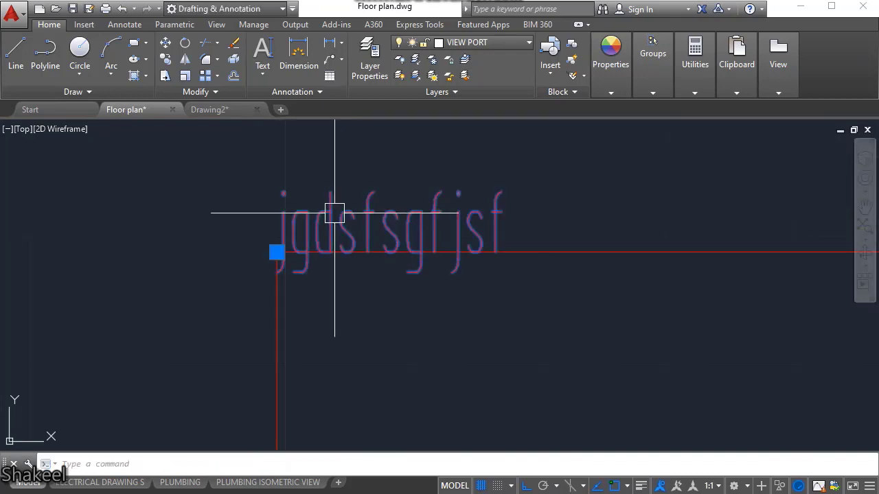
pyautogui.scroll(-10, 199, 253)
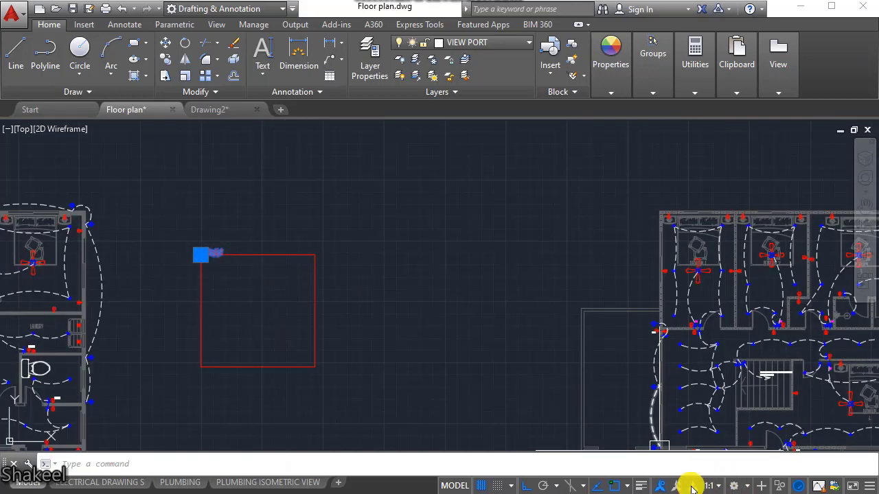
pyautogui.press('Escape')
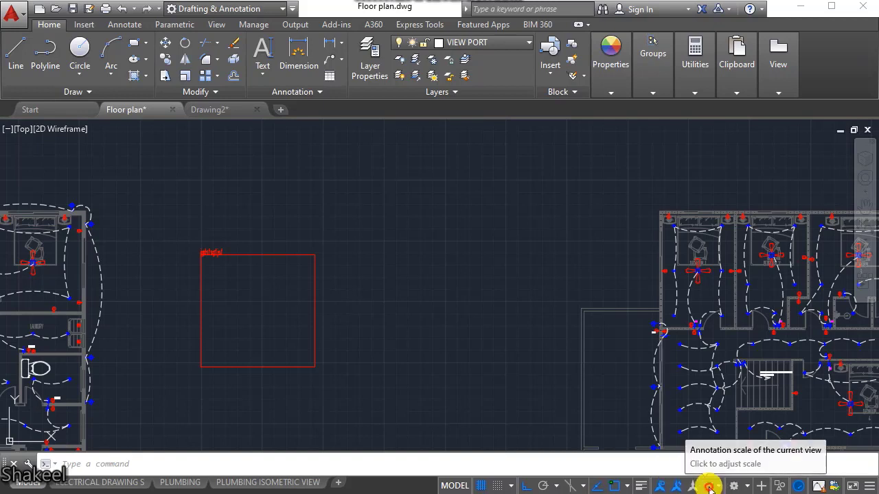
pyautogui.click(710, 485)
pyautogui.click(703, 89)
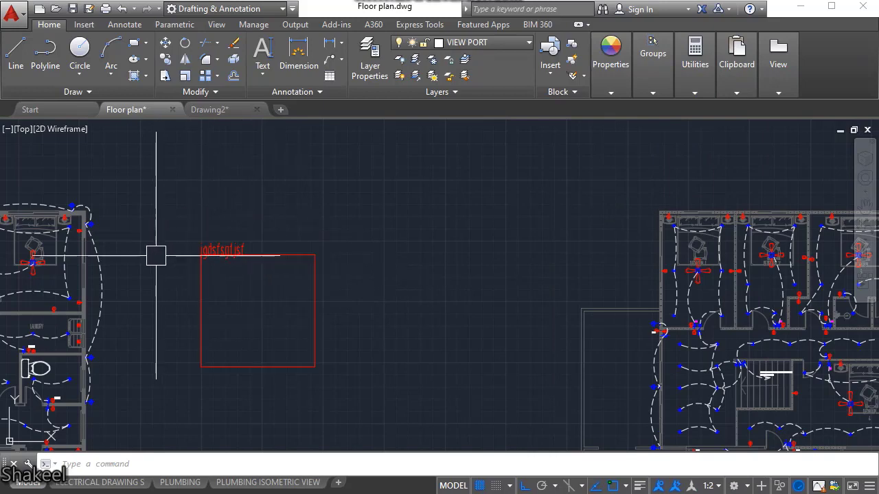
# - Set the current view's annotation scale to 1:4 with the text at the rectangle's corner in close view
pyautogui.moveTo(253, 274); pyautogui.dragTo(374, 290, button='middle')
pyautogui.scroll(6, 337, 276)
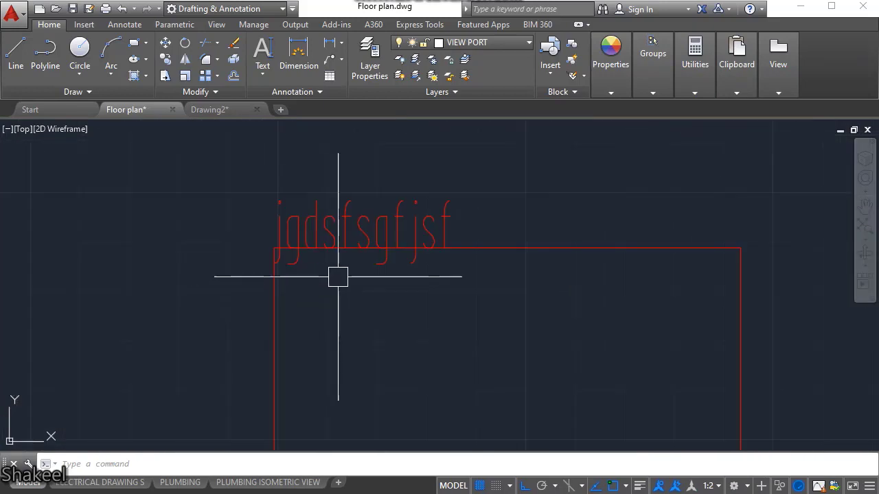
pyautogui.click(712, 485)
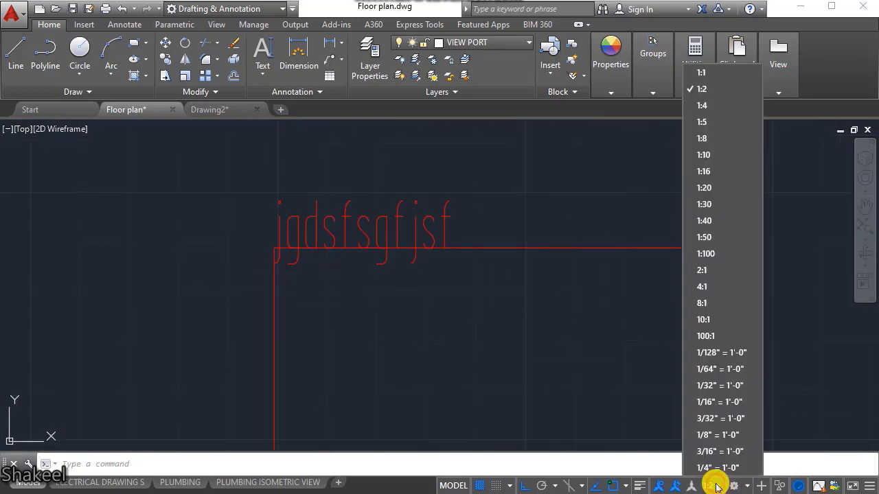
pyautogui.click(702, 107)
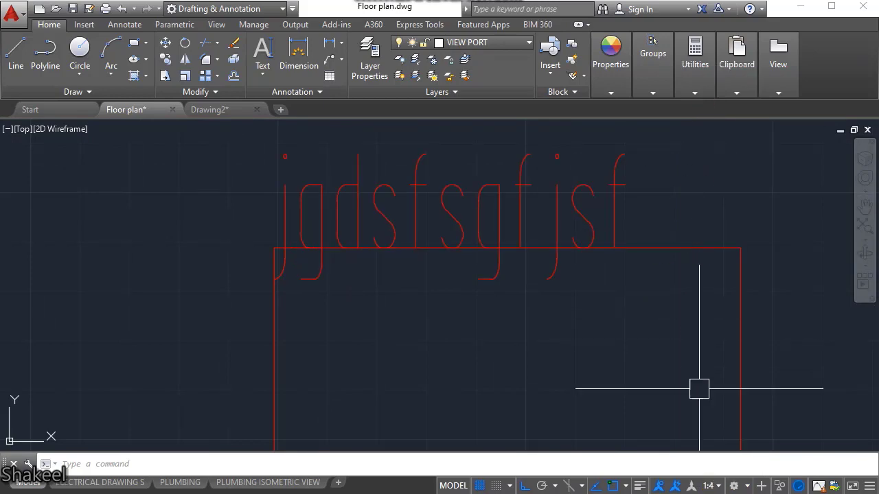
# - Set the annotation scale to 1:10 and compare the text's size with the rectangle and floor plans
pyautogui.click(714, 486)
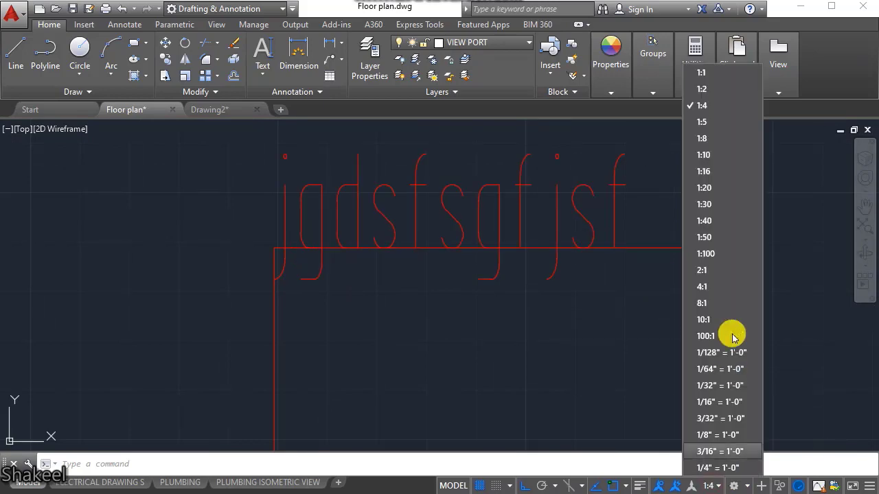
pyautogui.click(707, 151)
pyautogui.scroll(-8, 477, 265)
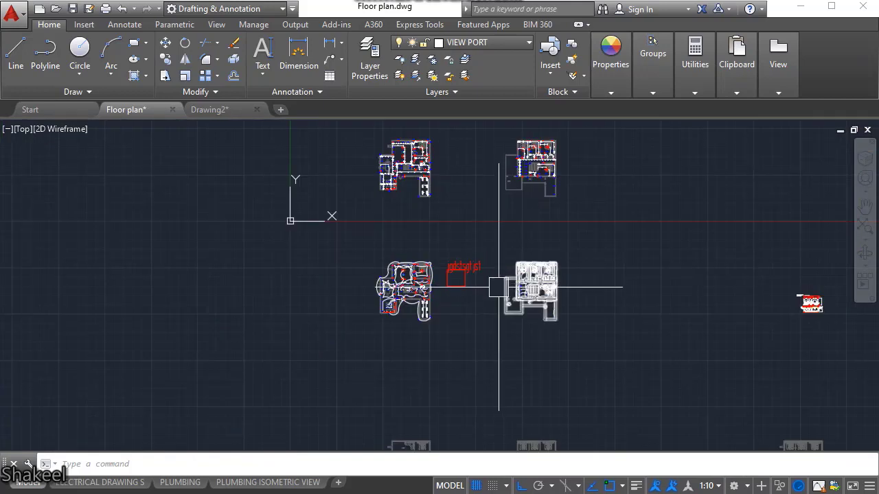
pyautogui.scroll(4, 462, 278)
pyautogui.moveTo(460, 282)
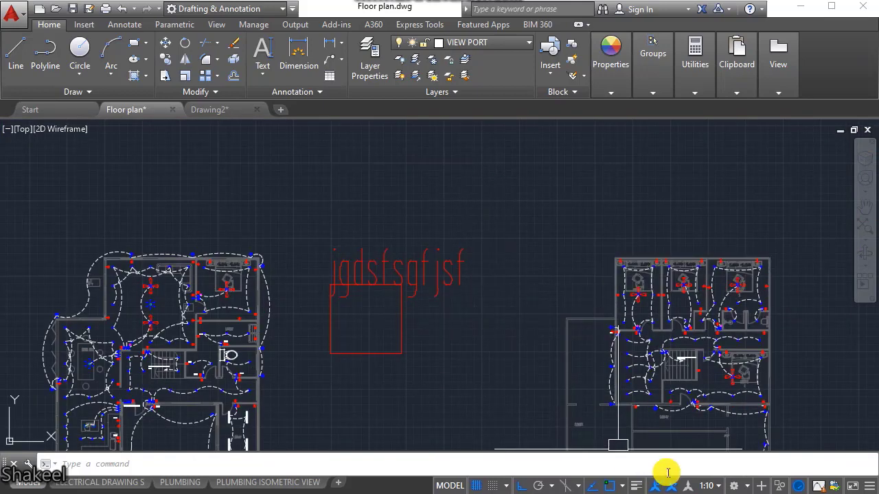
# - Set the current view's annotation scale to 1:16
pyautogui.click(711, 486)
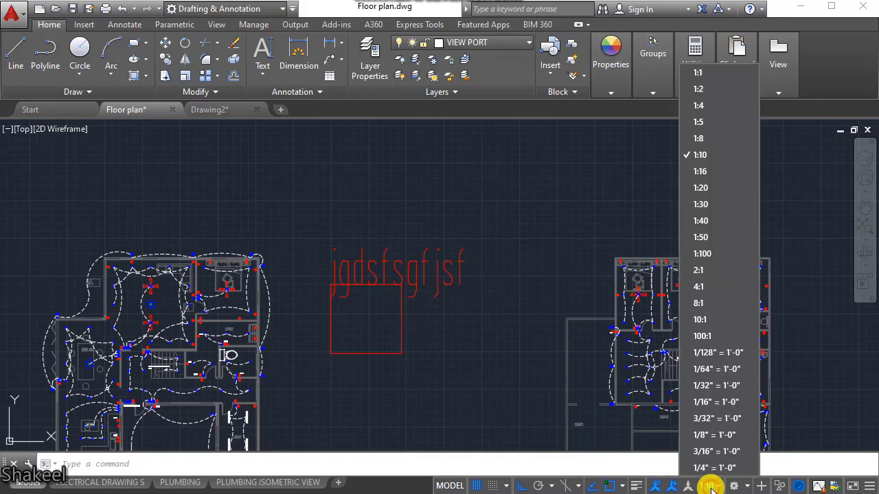
pyautogui.click(702, 173)
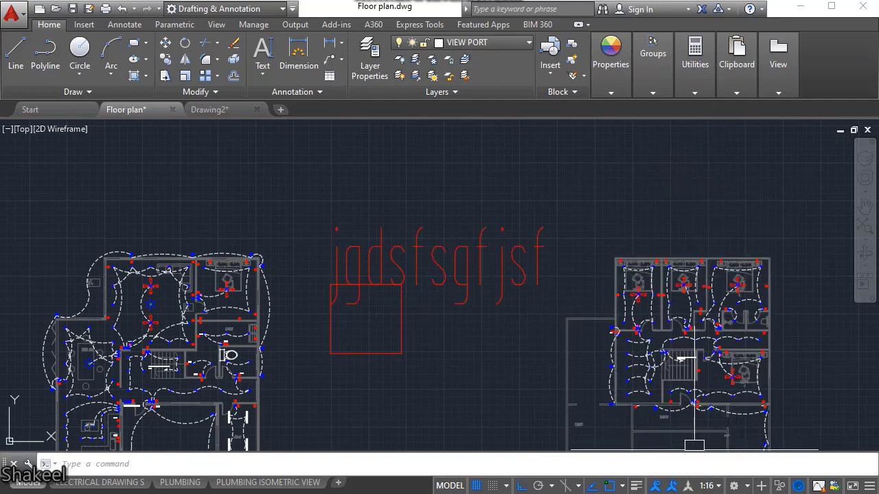
pyautogui.click(713, 486)
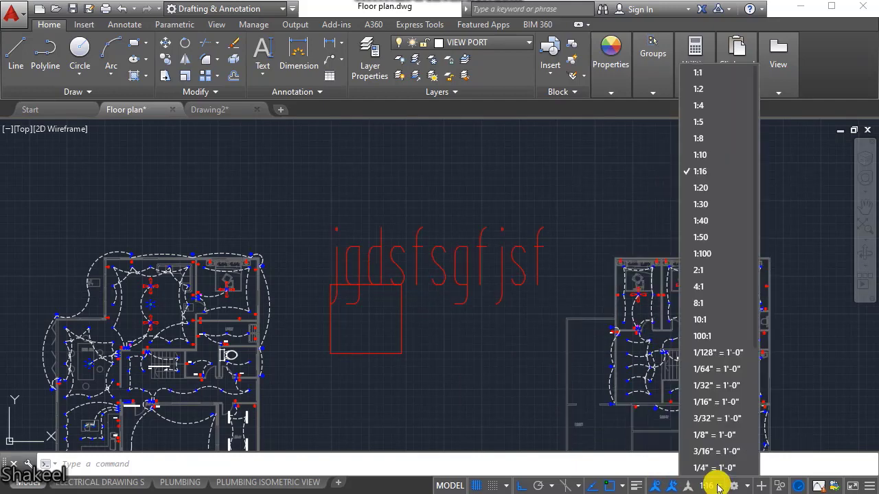
pyautogui.click(559, 285)
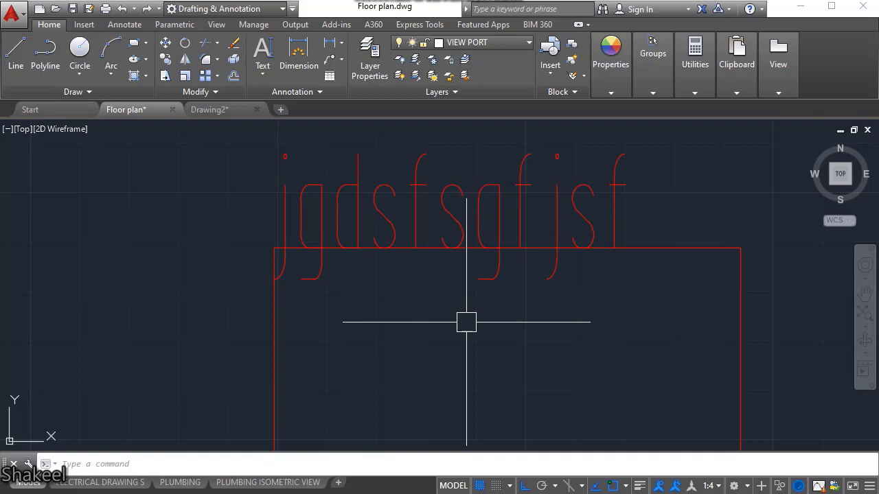
# - Undo the recent annotation scale changes back to 1:2
pyautogui.scroll(-10, 466, 322)
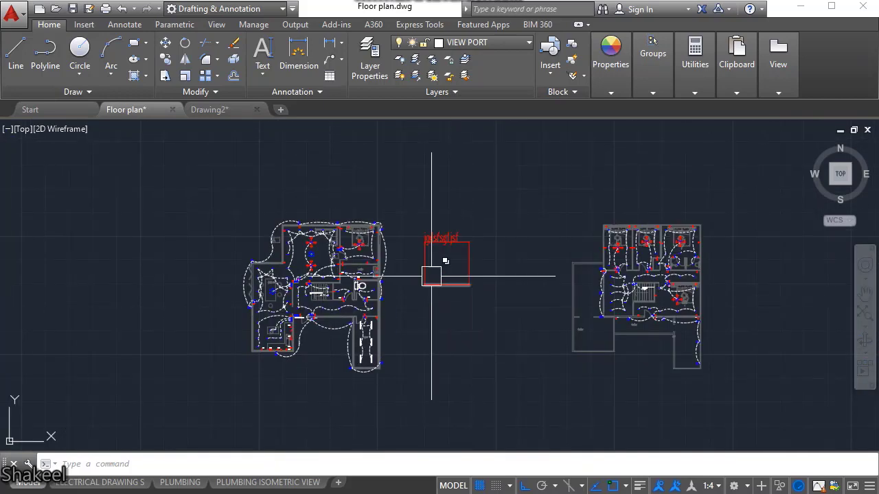
pyautogui.hotkey('ctrl', 'z')
pyautogui.hotkey('ctrl', 'z')
pyautogui.hotkey('ctrl', 'z')
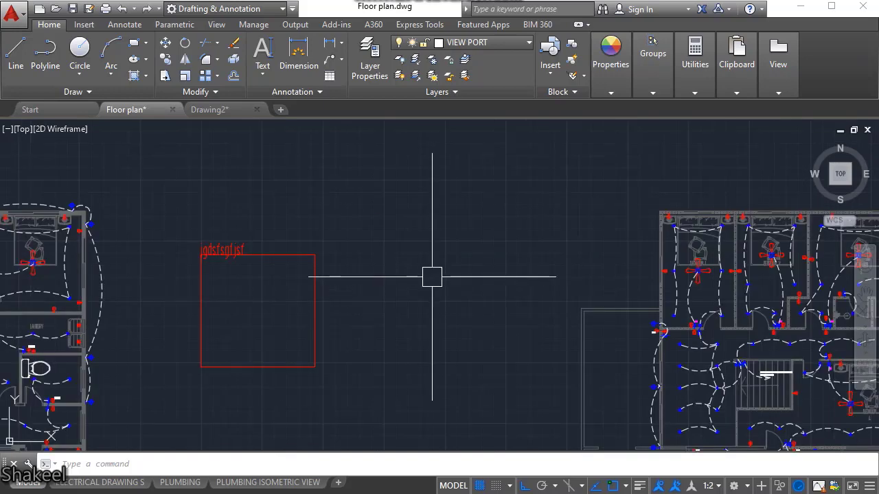
# - Make the Standard text style non-annotative, turn on its Upside down effect, apply the changes and set it as current
pyautogui.press('Return')
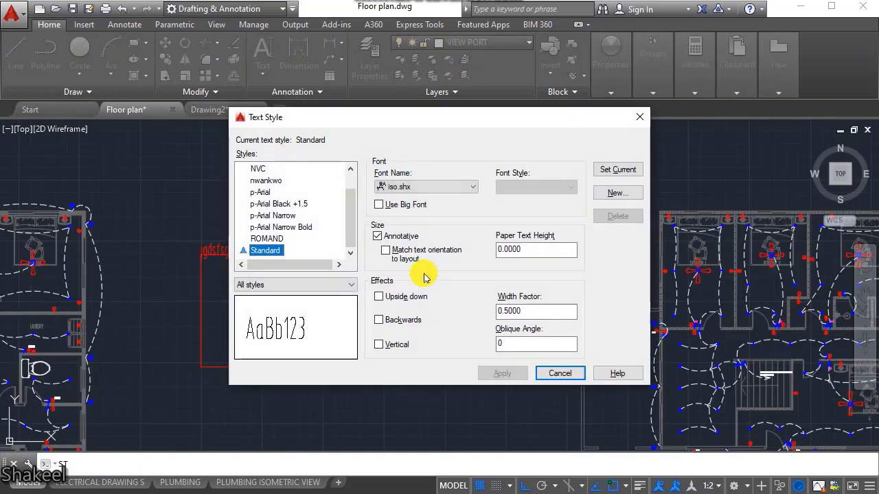
pyautogui.click(389, 237)
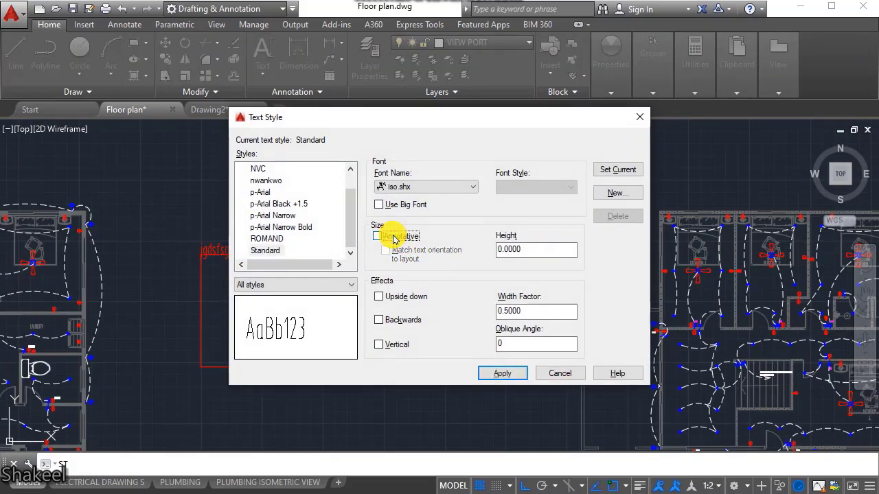
pyautogui.click(395, 300)
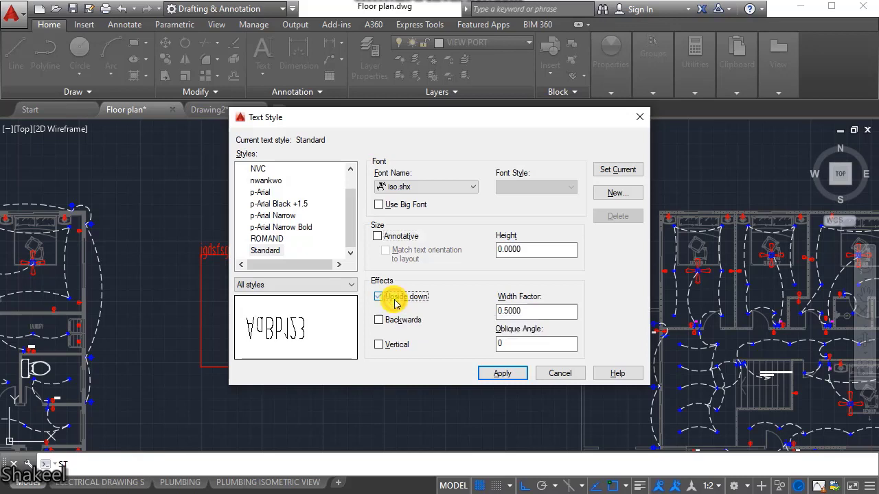
pyautogui.click(502, 374)
pyautogui.click(607, 169)
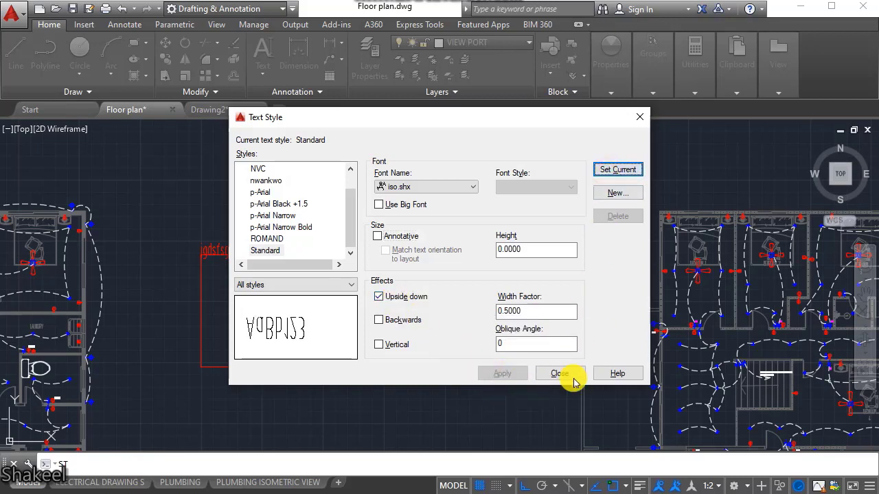
pyautogui.click(560, 375)
# - Place the horizontal single-line text "jkugfjsgfjg", about 0.26 high, at the rectangle's left edge below the existing text
pyautogui.scroll(5, 227, 244)
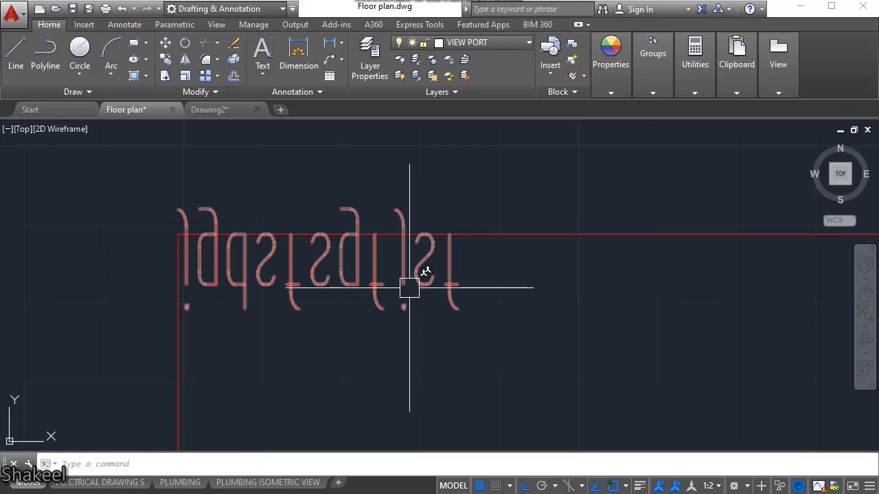
pyautogui.click(263, 74)
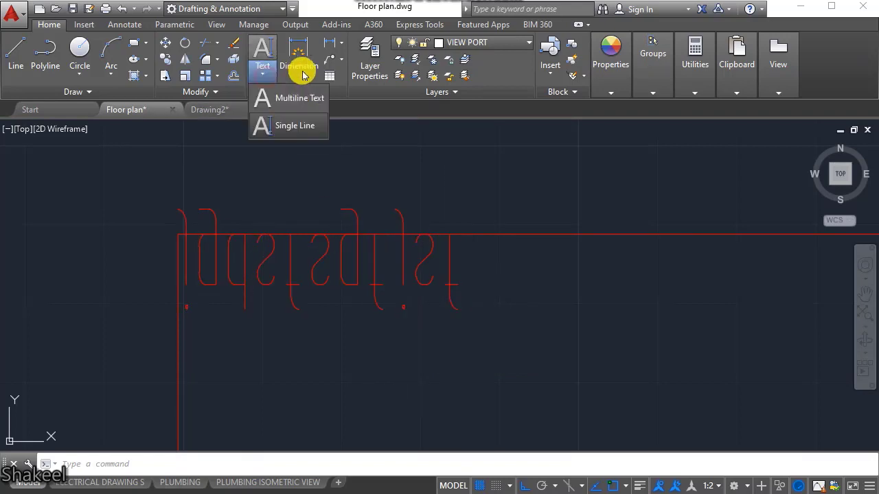
pyautogui.click(265, 126)
pyautogui.scroll(-3, 314, 206)
pyautogui.click(262, 273)
pyautogui.scroll(3, 247, 288)
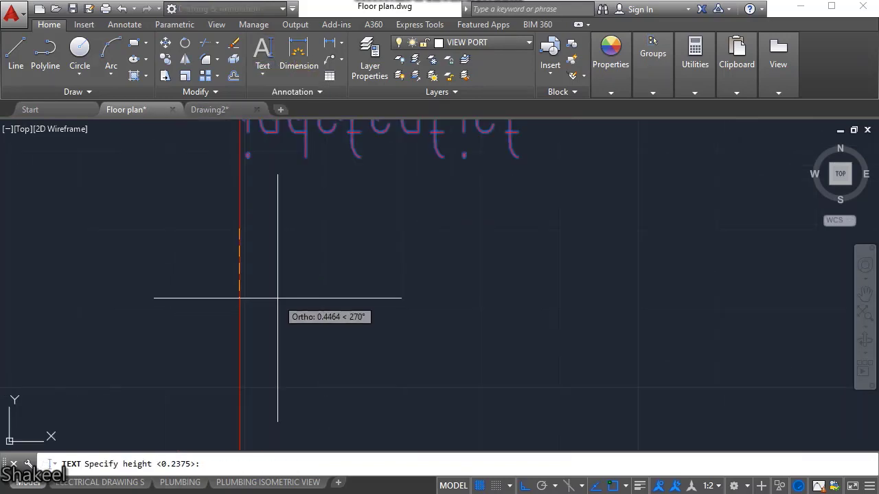
pyautogui.click(277, 267)
pyautogui.click(315, 237)
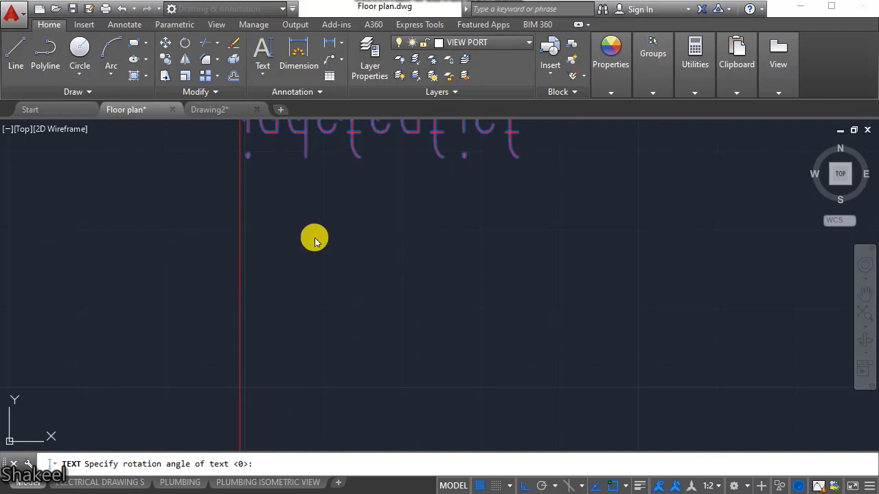
pyautogui.write('jkugfjsgfjg')
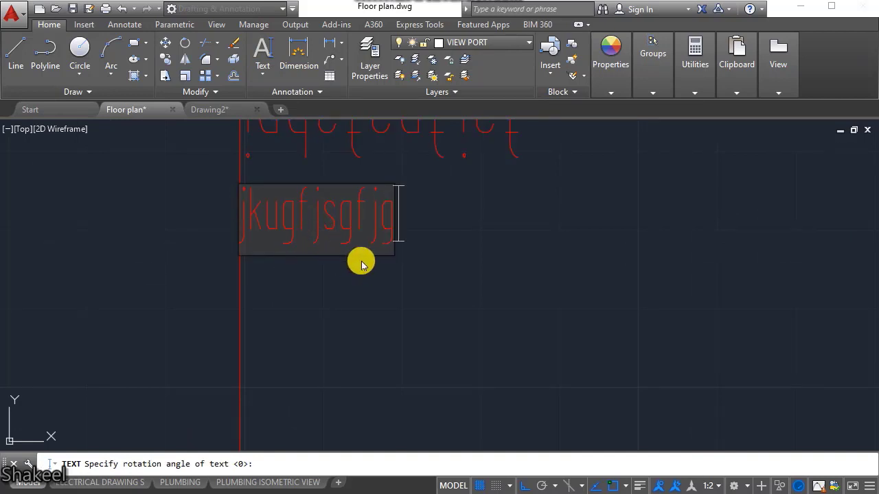
pyautogui.click(426, 302)
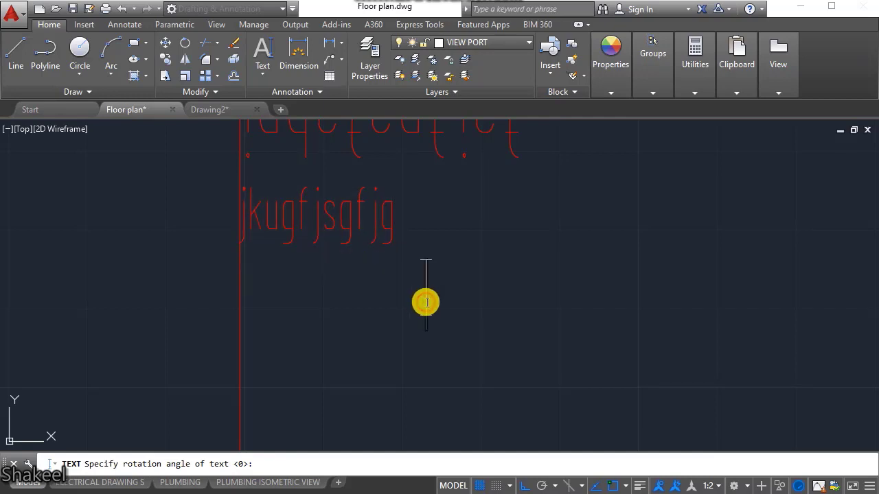
pyautogui.press('Escape')
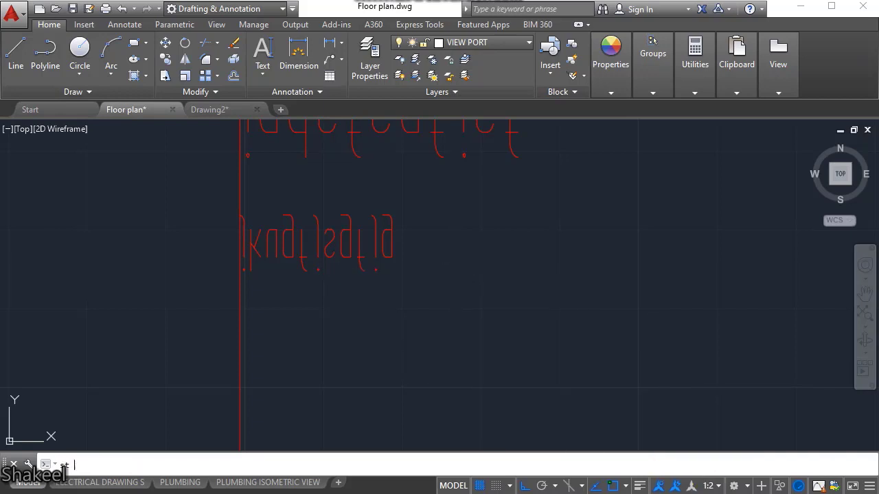
# - Turn off Upside down and turn on Backwards for the Standard text style, apply the changes and set it as current
pyautogui.press('Return')
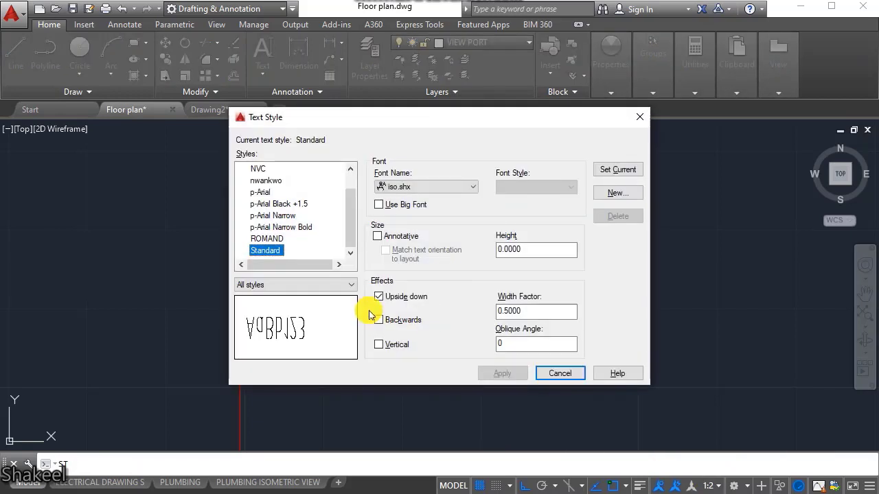
pyautogui.click(385, 296)
pyautogui.click(394, 322)
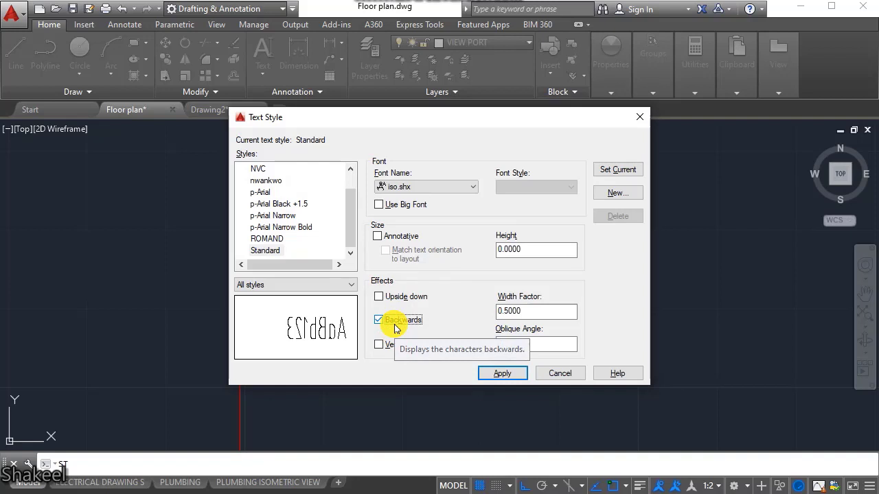
pyautogui.click(481, 373)
pyautogui.click(612, 166)
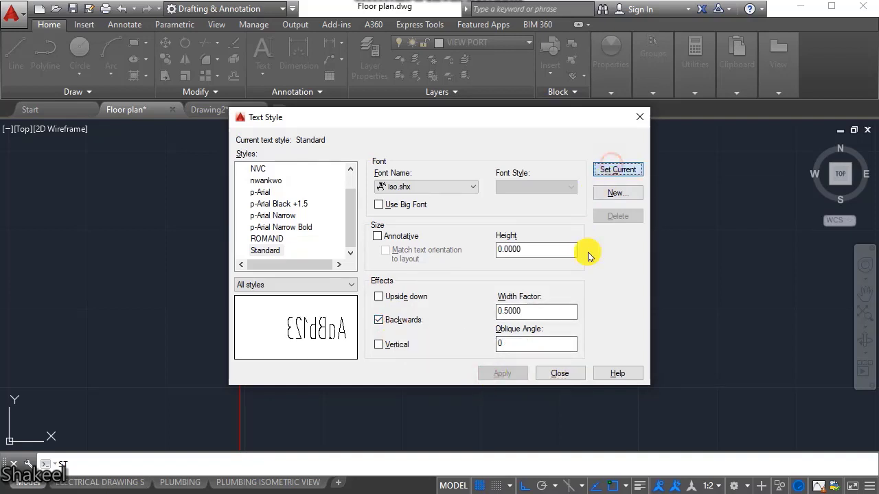
pyautogui.click(549, 374)
# - Place the horizontal single-line text "uuqdsfujsgfjg" inside the rectangle, to the right of its left edge
pyautogui.click(261, 76)
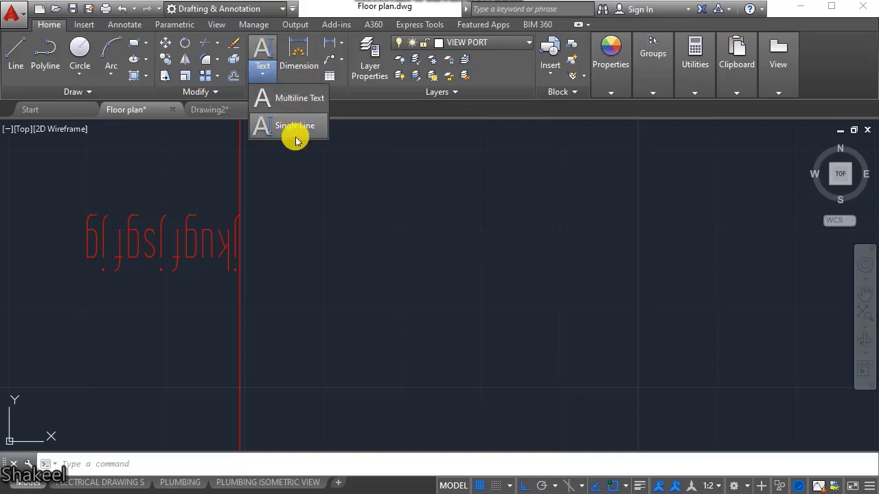
pyautogui.click(292, 135)
pyautogui.click(368, 284)
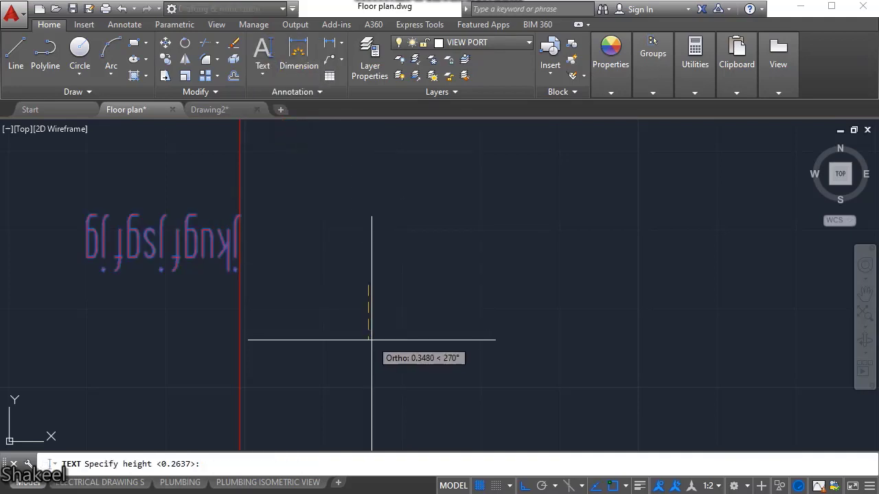
pyautogui.click(370, 321)
pyautogui.click(432, 302)
pyautogui.write('uuqdsfujsgfjg')
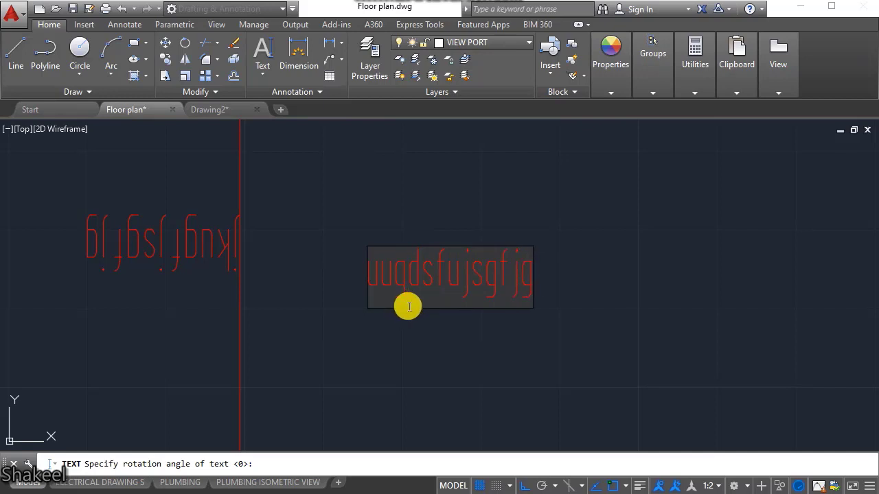
pyautogui.click(429, 352)
pyautogui.press('Return')
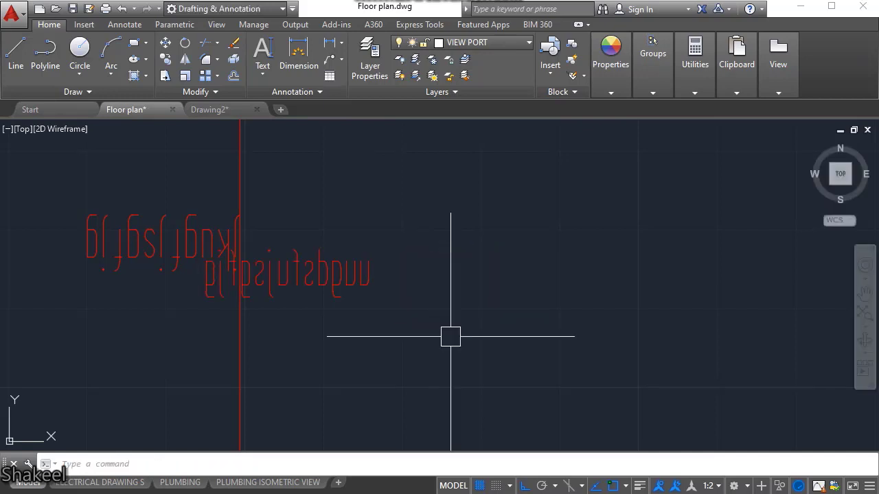
# - Move the "uuqdsfujsgfjg" text down and to the right so it sits inside the rectangle, clear of its left edge
pyautogui.click(347, 296)
pyautogui.press('Return')
pyautogui.click(373, 330)
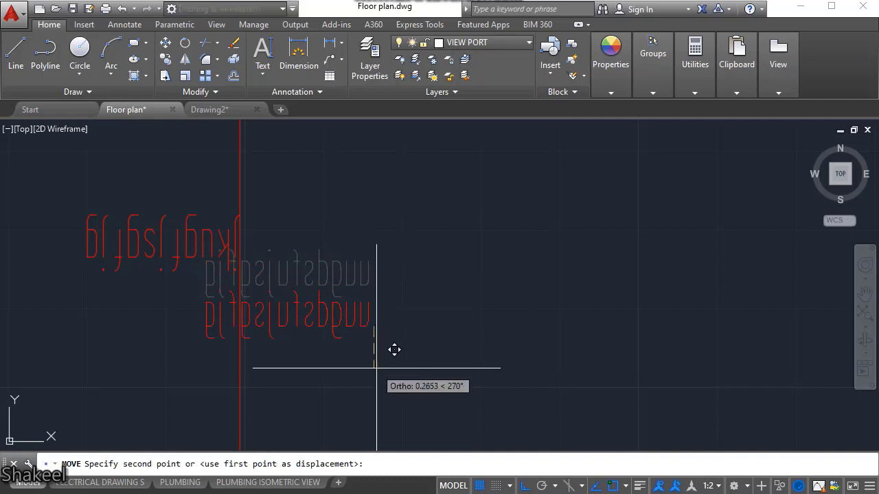
pyautogui.click(375, 372)
pyautogui.click(349, 332)
pyautogui.write('m')
pyautogui.press('Return')
pyautogui.click(334, 373)
pyautogui.click(438, 382)
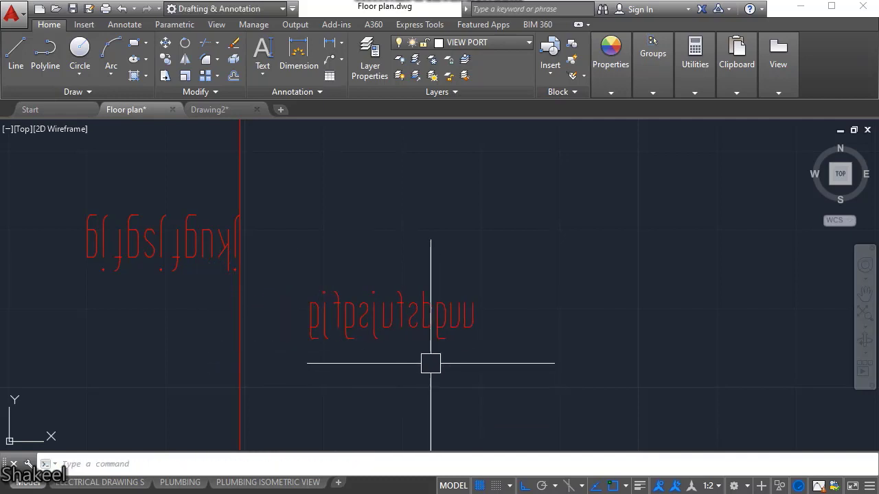
# - Turn off Backwards and turn on Vertical for the Standard text style, apply the changes and set it as current
pyautogui.scroll(-7, 350, 233)
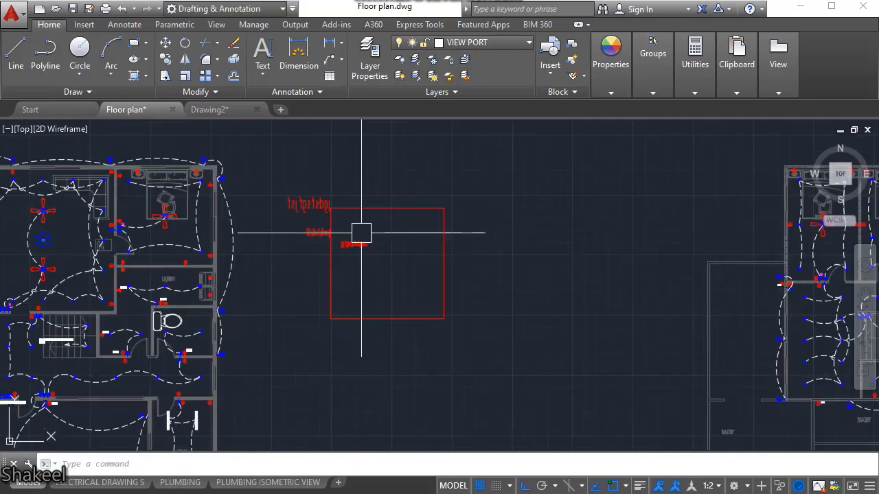
pyautogui.scroll(7, 347, 236)
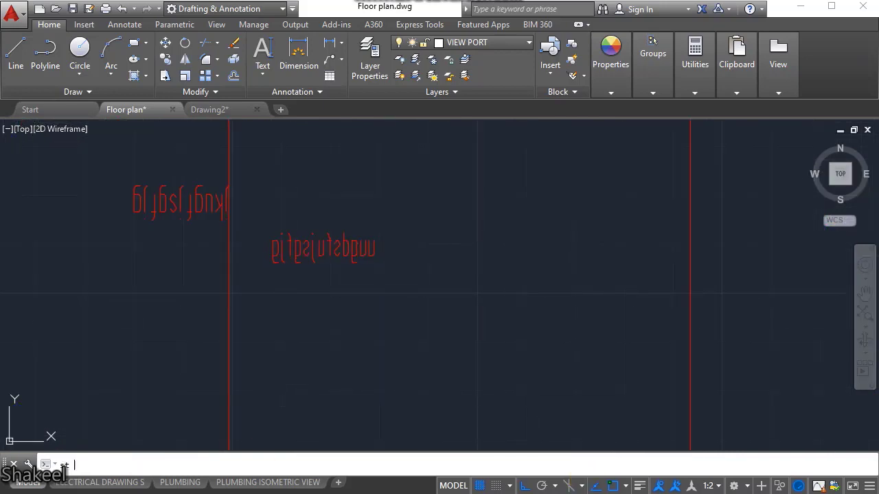
pyautogui.press('Return')
pyautogui.click(395, 344)
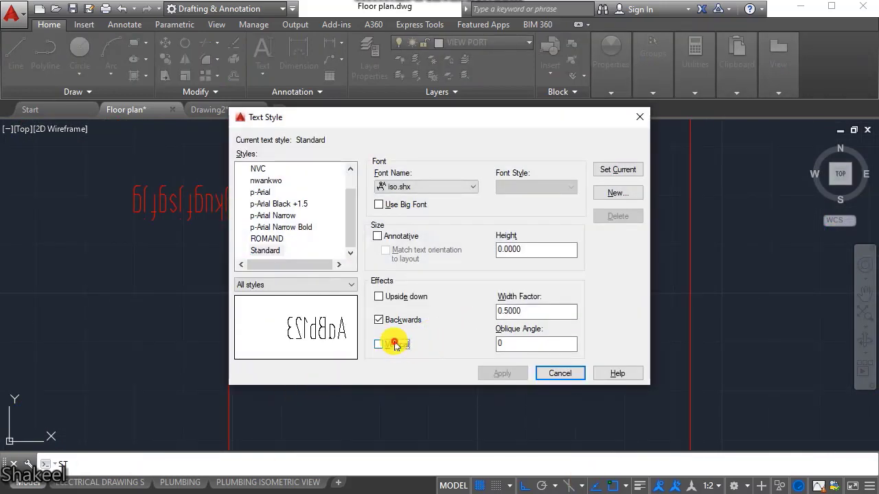
pyautogui.click(379, 320)
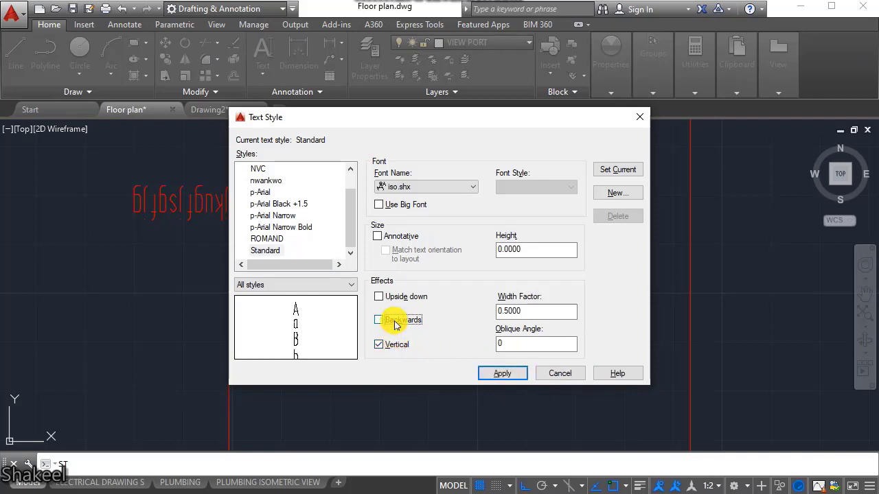
pyautogui.click(511, 374)
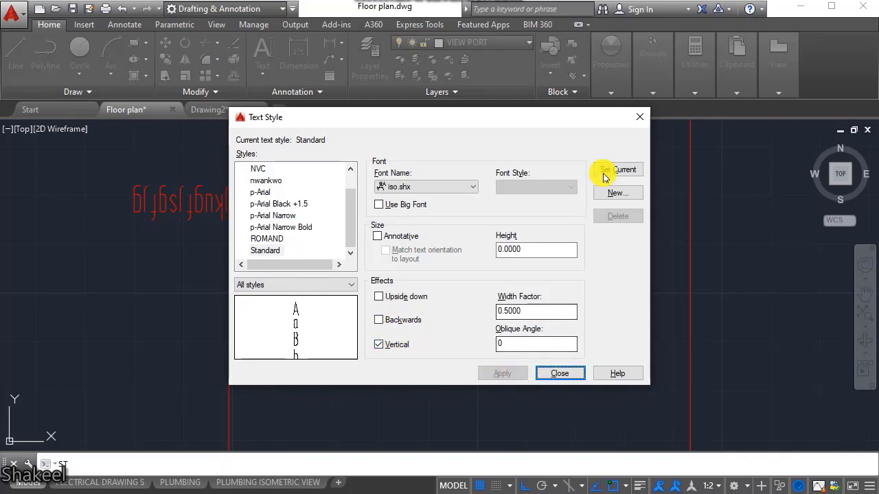
pyautogui.click(593, 170)
pyautogui.click(562, 372)
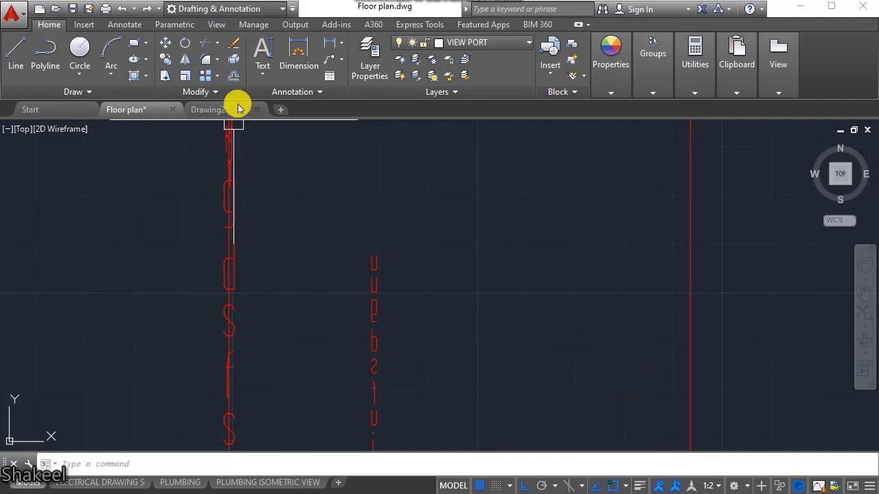
# - Place a long single-line text starting with "ioufsgfds" inside the rectangle's upper right area, keeping the default height and rotation
pyautogui.click(259, 71)
pyautogui.click(295, 126)
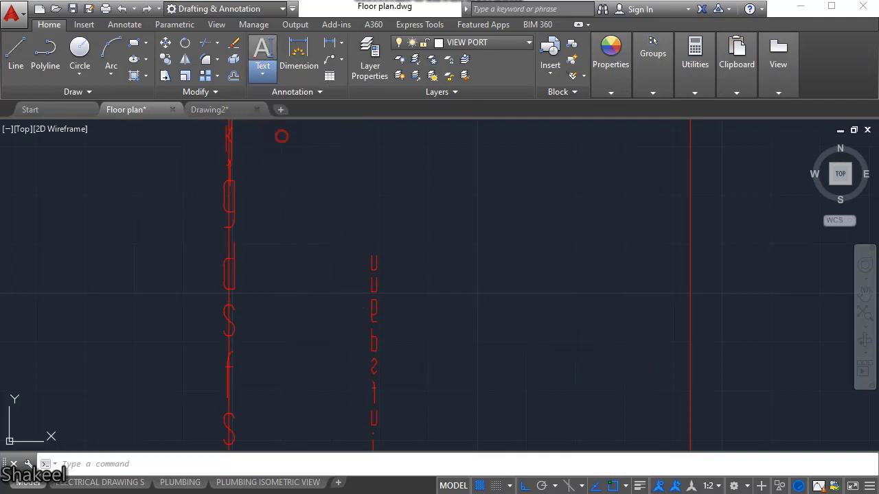
pyautogui.click(493, 175)
pyautogui.press('Return')
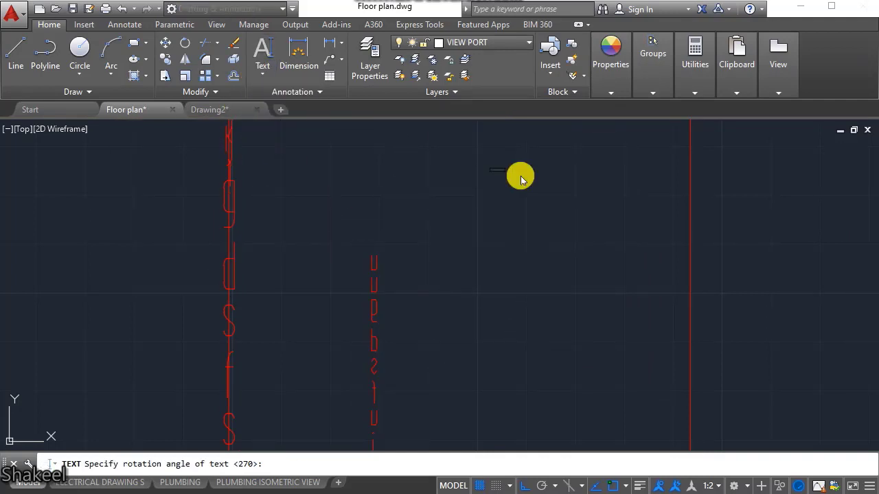
pyautogui.press('Return')
pyautogui.write('loufsgfds')
pyautogui.write('dgfsfgdjgf')
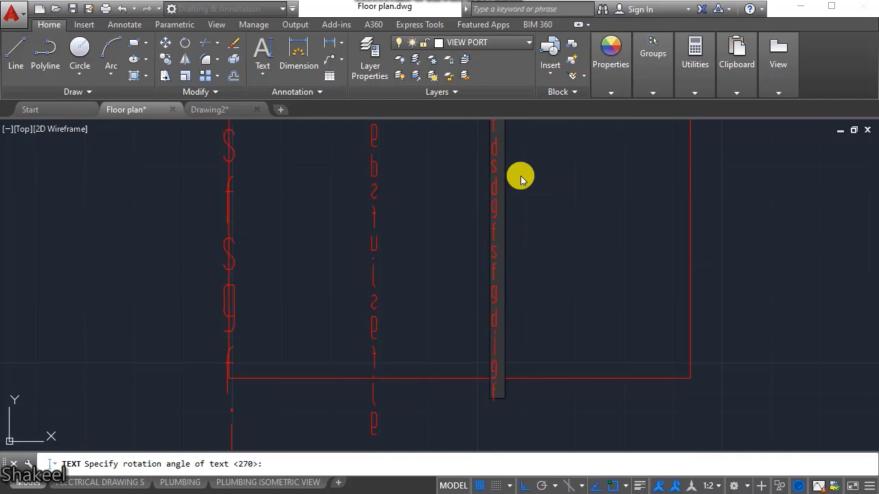
pyautogui.write('s')
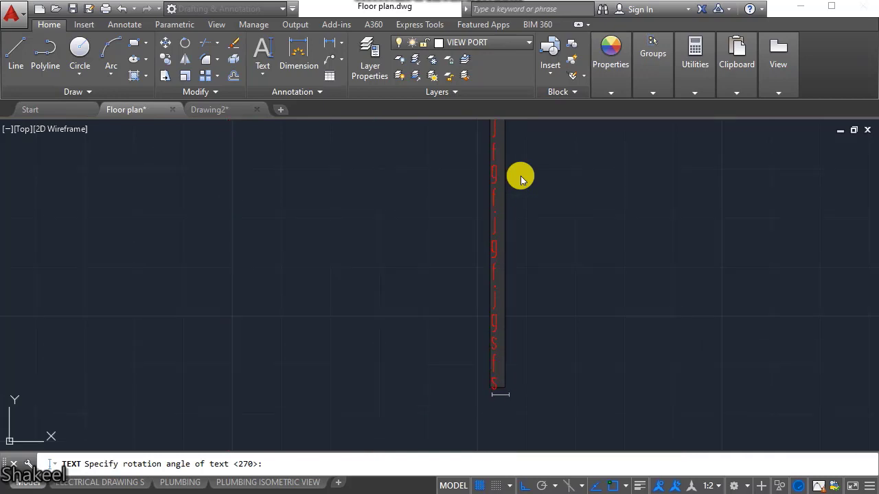
pyautogui.write('jgfjgfjgfsjfgfjgfjgsfsgfjsgfjsgf')
pyautogui.scroll(-5, 342, 359)
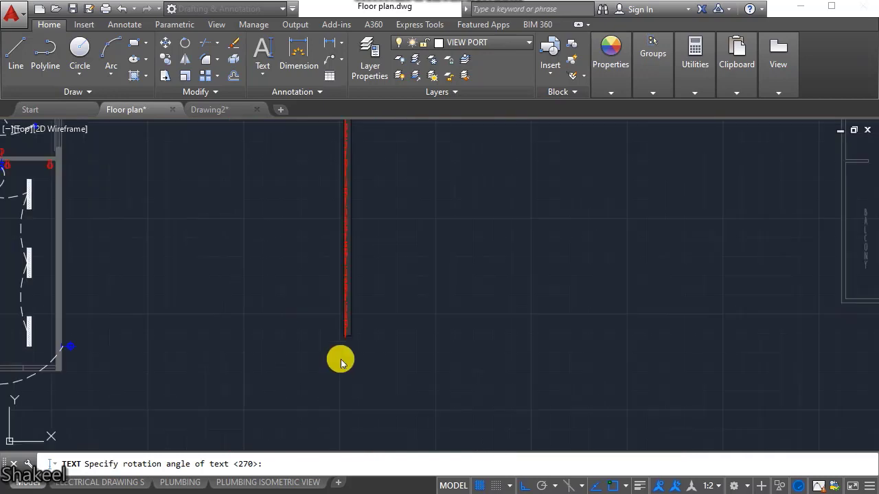
pyautogui.scroll(3, 350, 296)
pyautogui.press('Escape')
# - Rotate the "ioufsgfds" text about its start point so it runs straight down
pyautogui.scroll(8, 314, 243)
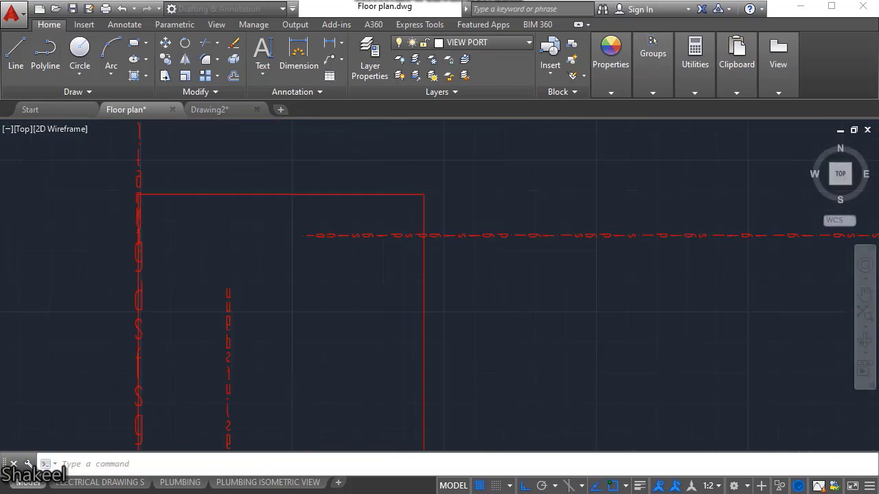
pyautogui.click(337, 229)
pyautogui.write('eo')
pyautogui.press('Return')
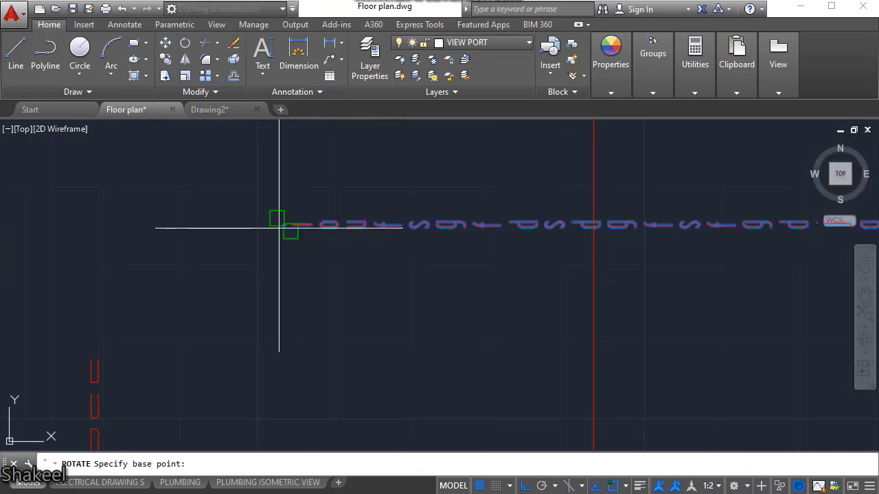
pyautogui.click(280, 228)
pyautogui.click(273, 280)
pyautogui.scroll(-8, 327, 274)
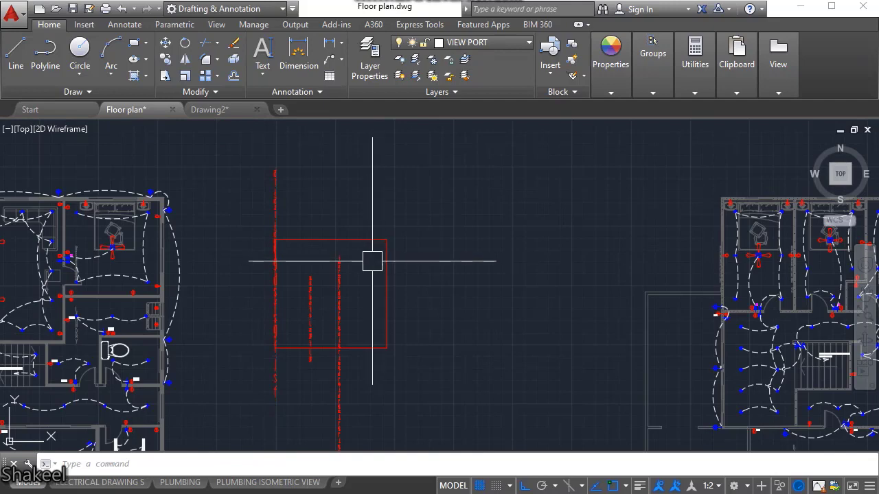
# - Delete the older vertical texts on the rectangle's left edge and the "uuqdsfujsgfjg" text, keeping only the "ioufsgfds" text
pyautogui.scroll(6, 389, 186)
pyautogui.click(336, 245)
pyautogui.press('Escape')
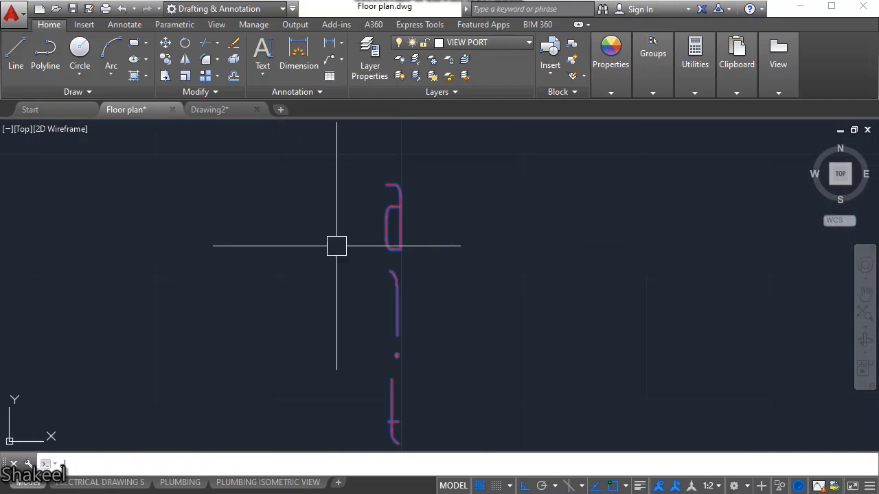
pyautogui.scroll(-8, 398, 231)
pyautogui.scroll(5, 386, 319)
pyautogui.scroll(2, 386, 320)
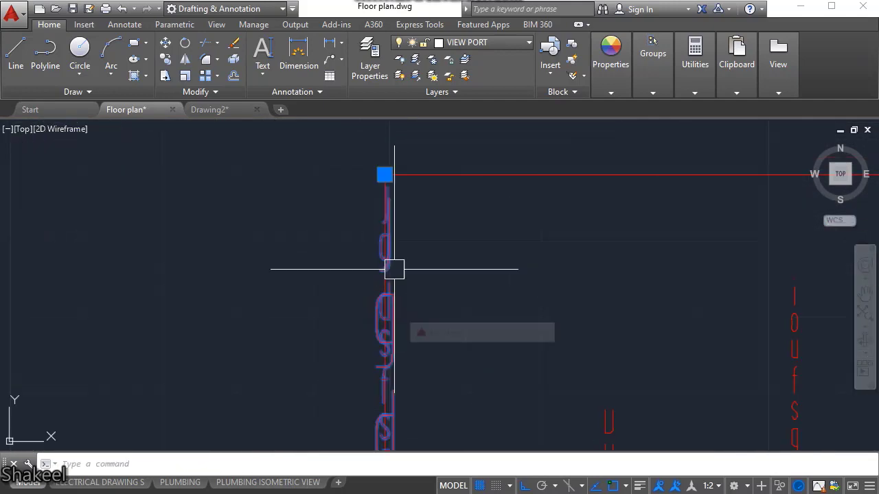
pyautogui.scroll(-6, 392, 268)
pyautogui.scroll(5, 425, 285)
pyautogui.click(358, 326)
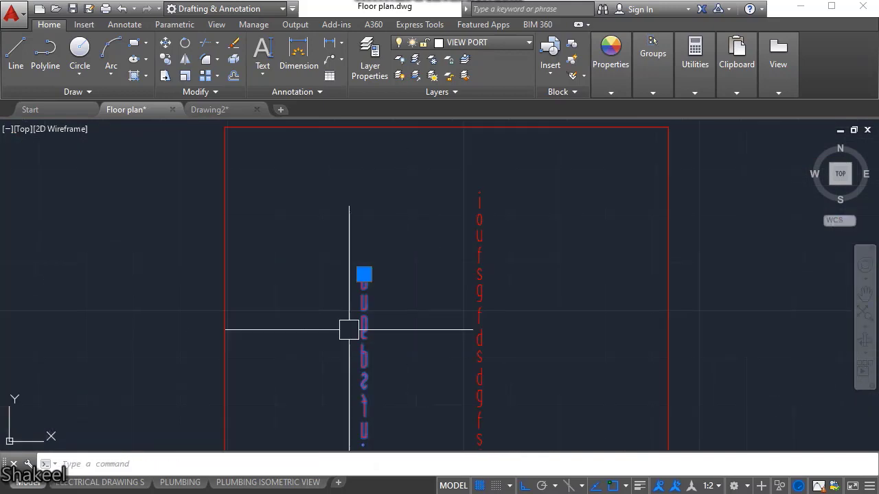
pyautogui.press('Delete')
pyautogui.scroll(-5, 359, 283)
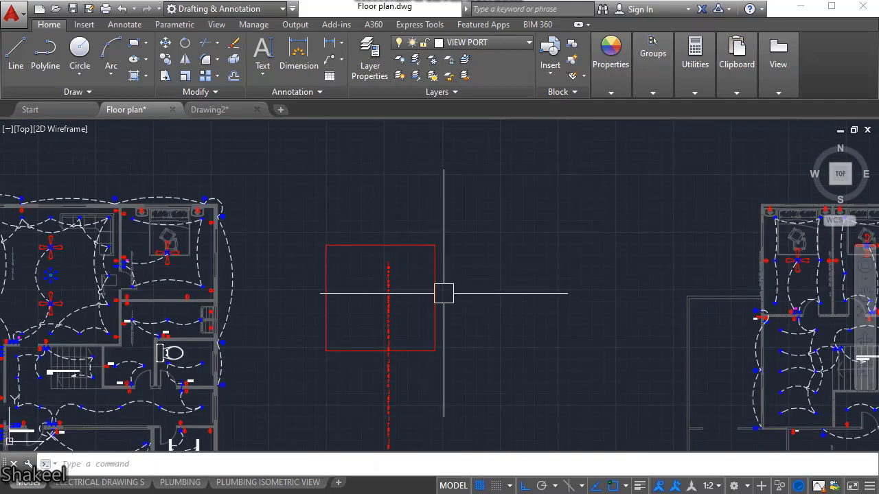
pyautogui.scroll(5, 432, 293)
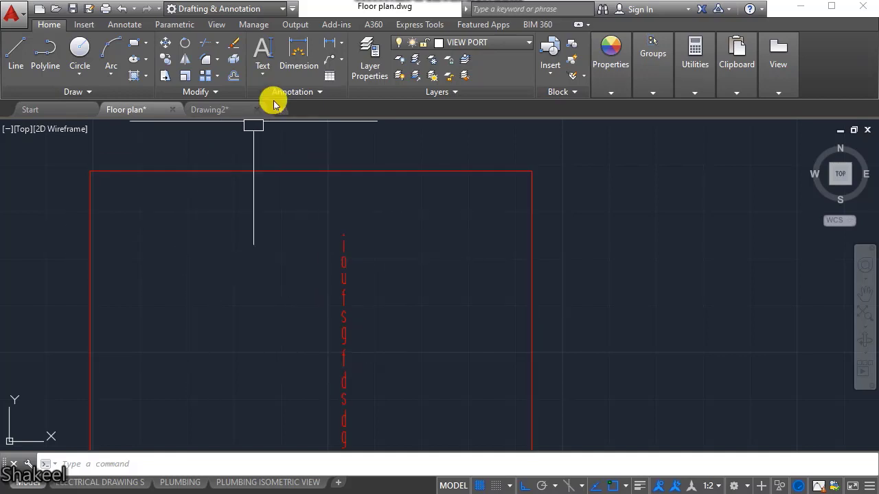
pyautogui.click(263, 66)
pyautogui.click(289, 121)
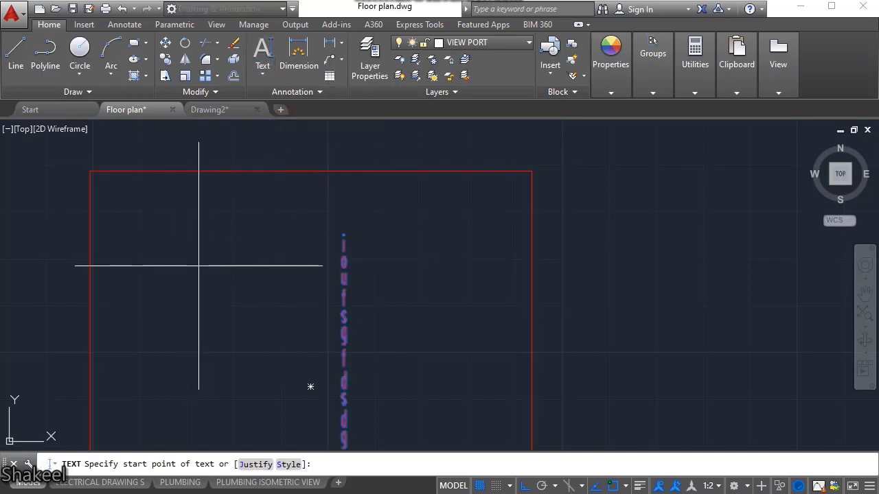
pyautogui.press('Escape')
# - Turn off Vertical for the Standard text style and apply the change
pyautogui.write('st')
pyautogui.press('Return')
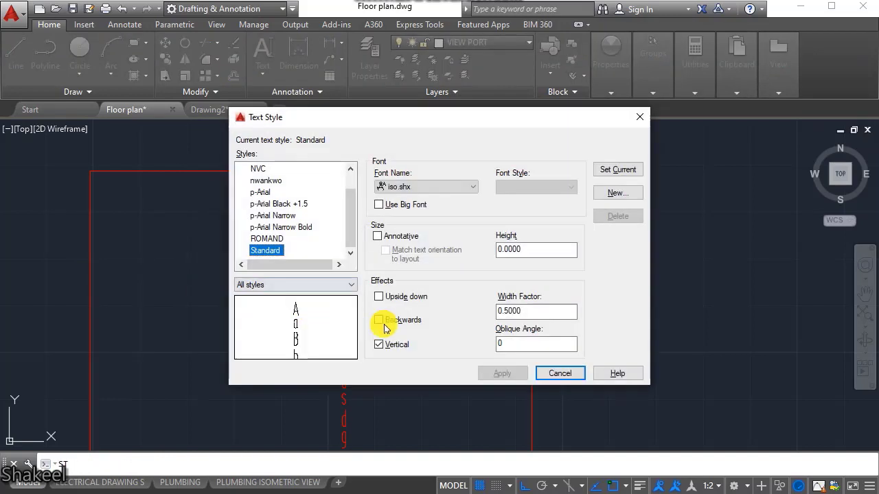
pyautogui.click(395, 349)
pyautogui.click(500, 374)
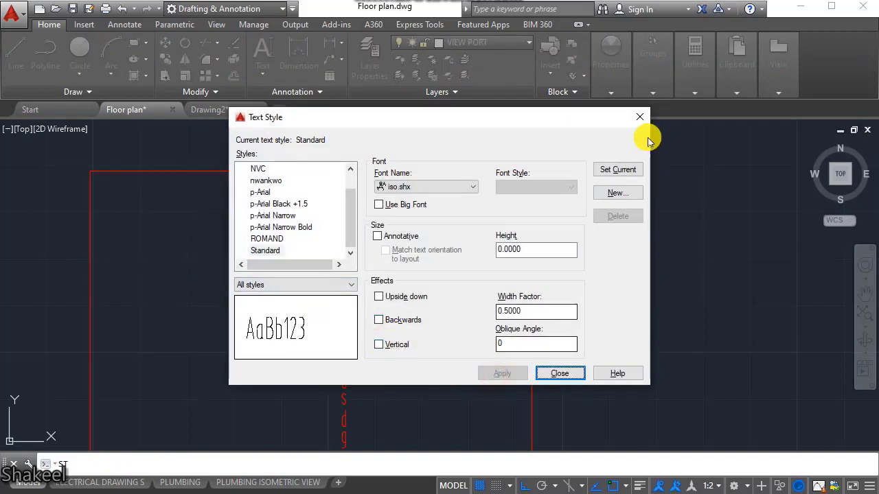
pyautogui.click(561, 374)
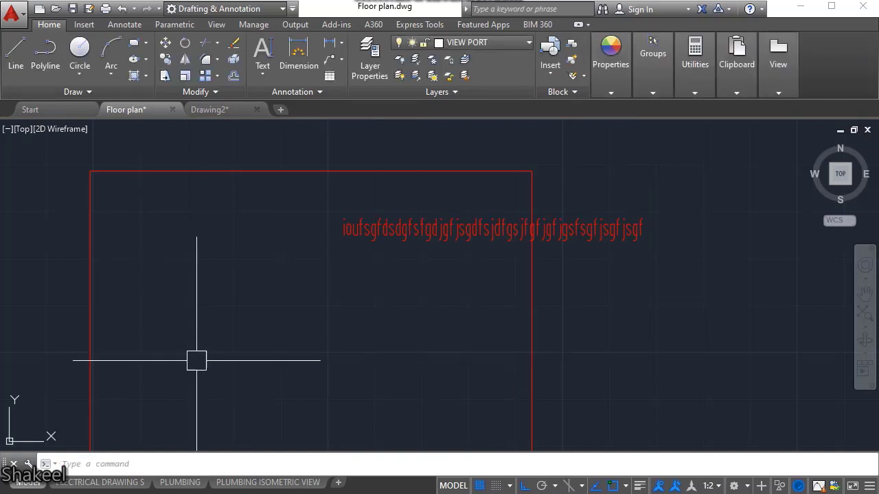
# - Copy the "ioufsgfds" text three times straight down in even rows, the lowest copy about 0.82 below the original
pyautogui.scroll(5, 349, 298)
pyautogui.click(422, 241)
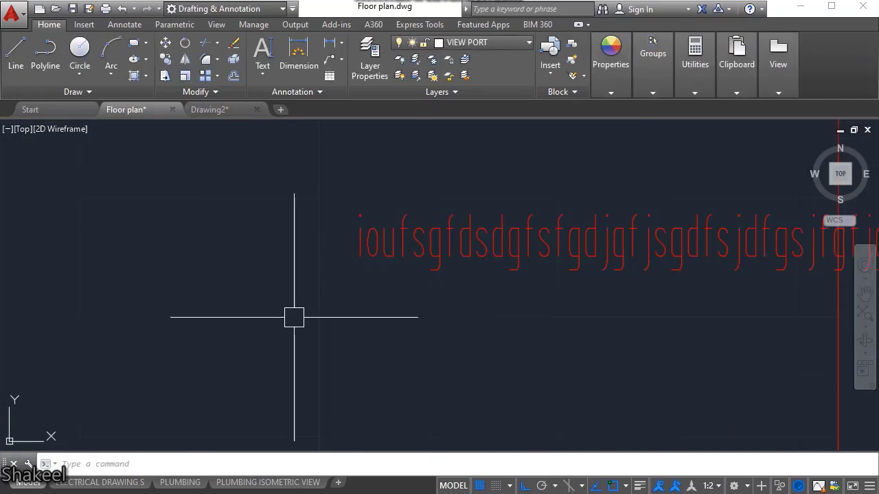
pyautogui.scroll(-3, 322, 302)
pyautogui.scroll(3, 299, 292)
pyautogui.scroll(2, 269, 292)
pyautogui.write('co')
pyautogui.press('Return')
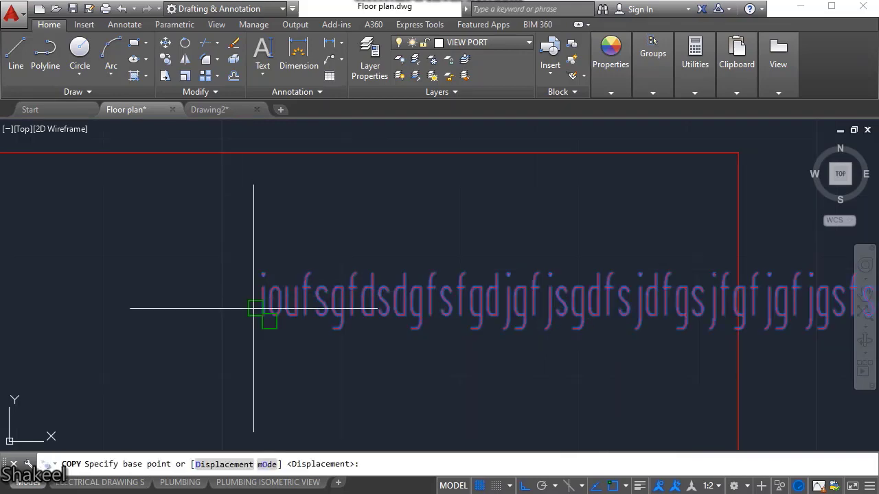
pyautogui.click(224, 325)
pyautogui.moveTo(230, 403); pyautogui.dragTo(250, 304, button='middle')
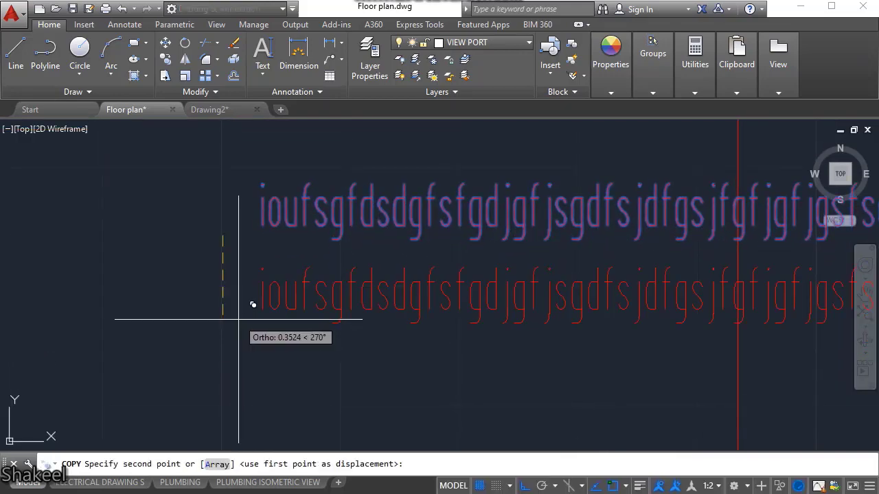
pyautogui.click(244, 306)
pyautogui.click(244, 367)
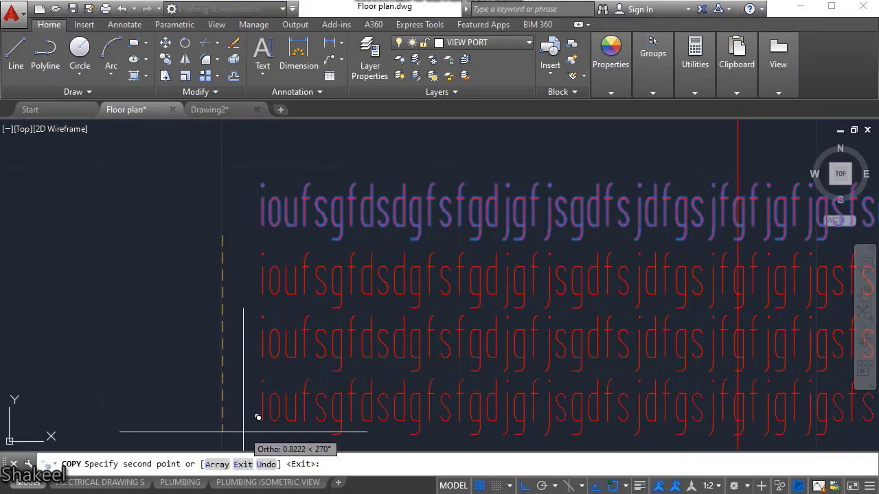
pyautogui.click(244, 432)
pyautogui.press('Return')
# - Replace the contents of the first and second text lines with 1 and 2
pyautogui.scroll(-4, 290, 335)
pyautogui.doubleClick(295, 250)
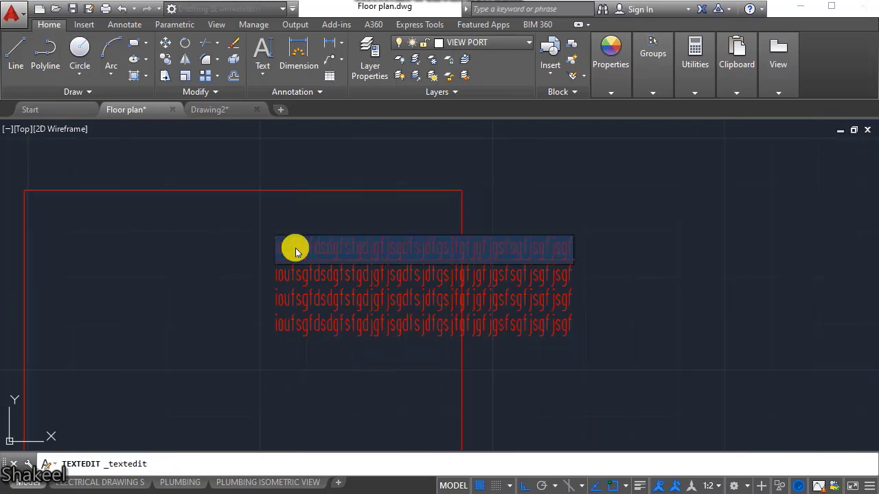
pyautogui.scroll(2, 296, 248)
pyautogui.click(261, 262)
pyautogui.scroll(-3, 288, 251)
pyautogui.click(291, 258)
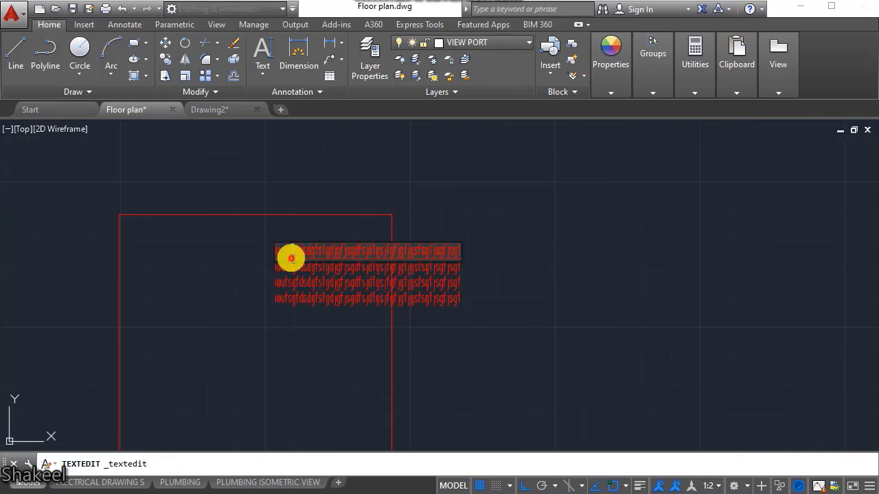
pyautogui.click(300, 300)
pyautogui.scroll(3, 296, 291)
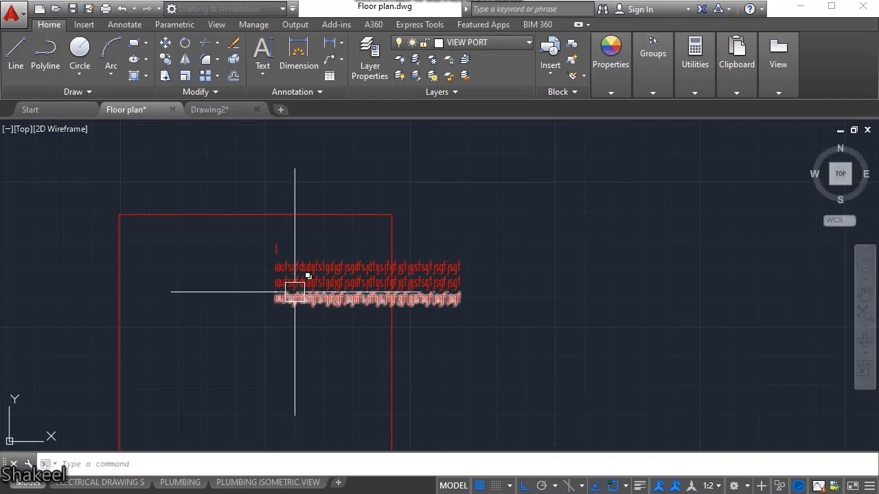
pyautogui.doubleClick(288, 256)
pyautogui.write('2')
pyautogui.click(275, 396)
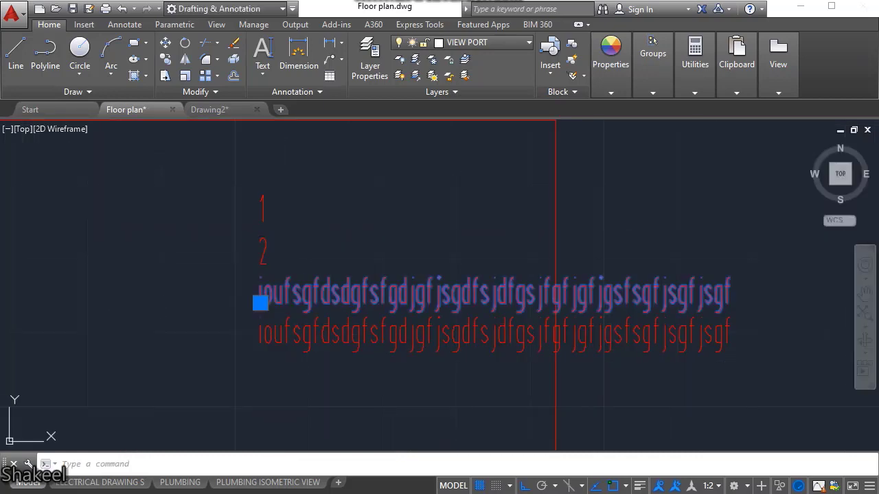
# - Replace the contents of the third and fourth text lines with 3 and 4
pyautogui.doubleClick(286, 300)
pyautogui.write('3')
pyautogui.click(295, 355)
pyautogui.doubleClick(288, 339)
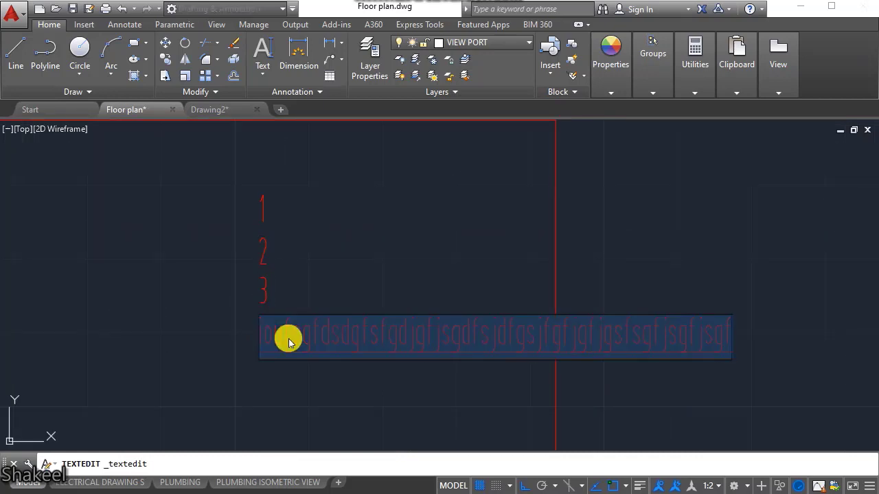
pyautogui.write('4')
pyautogui.click(287, 369)
pyautogui.scroll(-2, 390, 203)
pyautogui.moveTo(309, 204); pyautogui.dragTo(339, 201, button='middle')
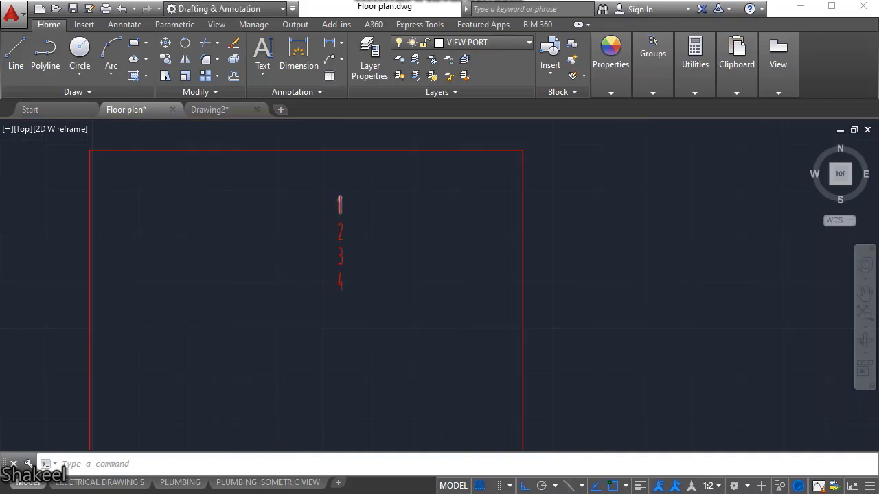
pyautogui.scroll(2, 343, 203)
pyautogui.click(364, 188)
pyautogui.click(295, 331)
pyautogui.press('Escape')
pyautogui.click(383, 169)
pyautogui.click(281, 371)
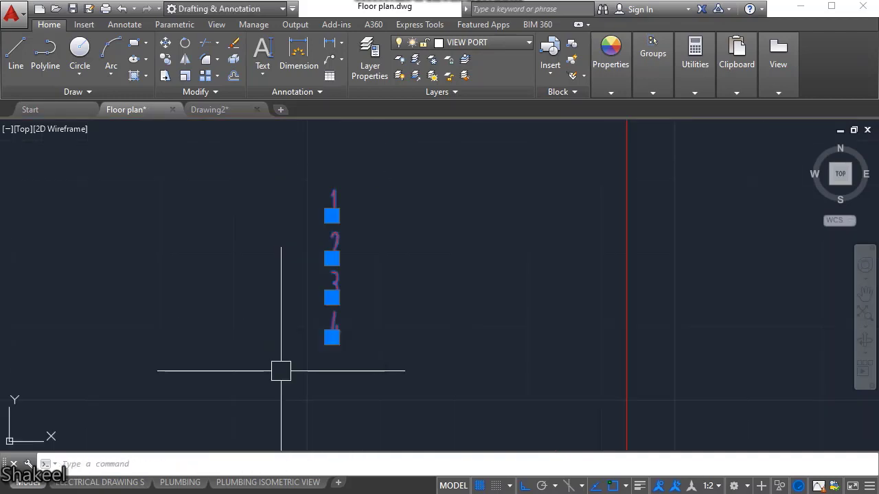
pyautogui.press('Escape')
# - Copy the text 1 horizontally to an empty spot left of the number column, level with the original
pyautogui.click(331, 216)
pyautogui.write('co')
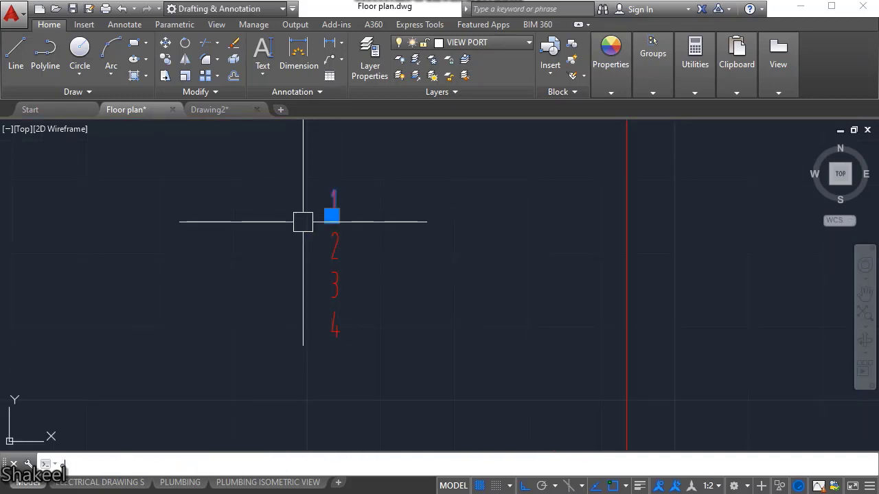
pyautogui.press('Return')
pyautogui.click(309, 273)
pyautogui.click(193, 273)
pyautogui.press('Return')
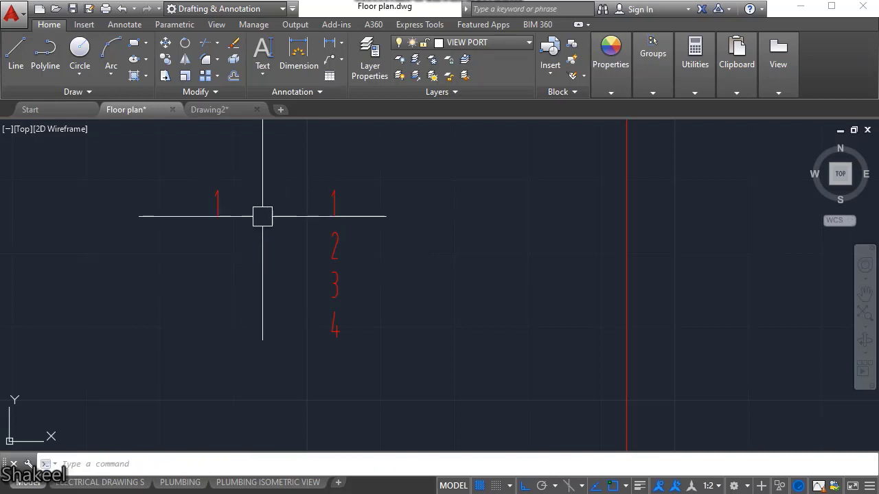
# - Turn on Vertical for the Standard text style, apply the change and set the style current
pyautogui.write('st')
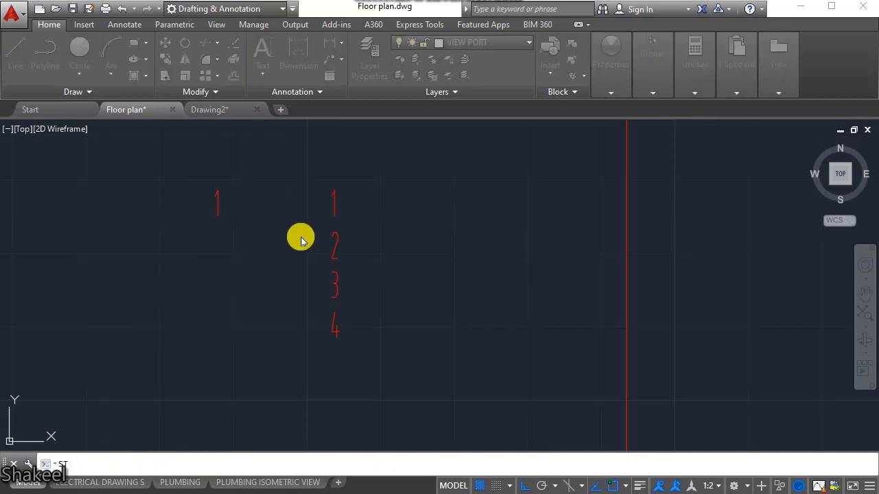
pyautogui.press('Return')
pyautogui.click(405, 344)
pyautogui.click(502, 373)
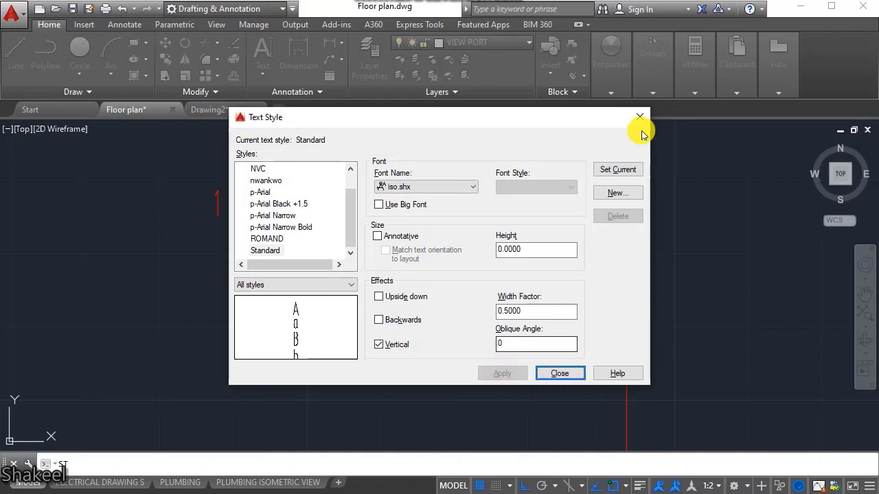
pyautogui.click(599, 173)
pyautogui.click(558, 365)
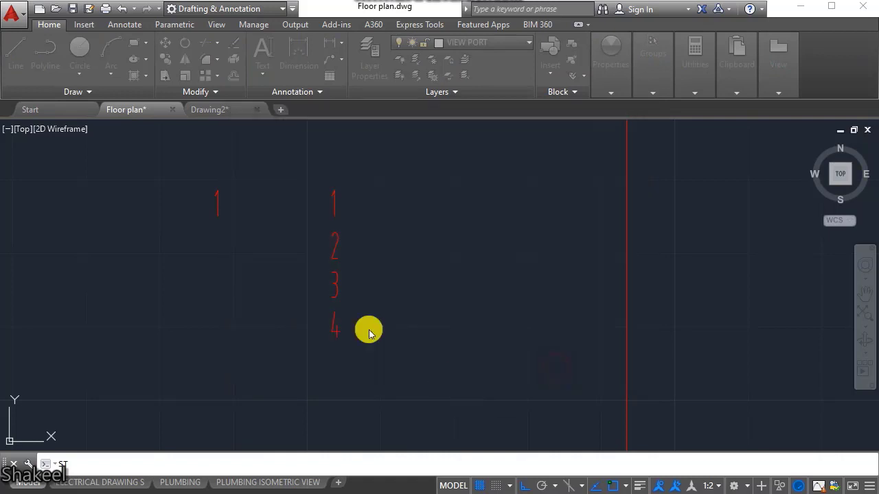
# - Place a single-line text between the copied 1 and the number column, with default height and rotation, reading "jsgfjsgfjsgf"
pyautogui.doubleClick(217, 217)
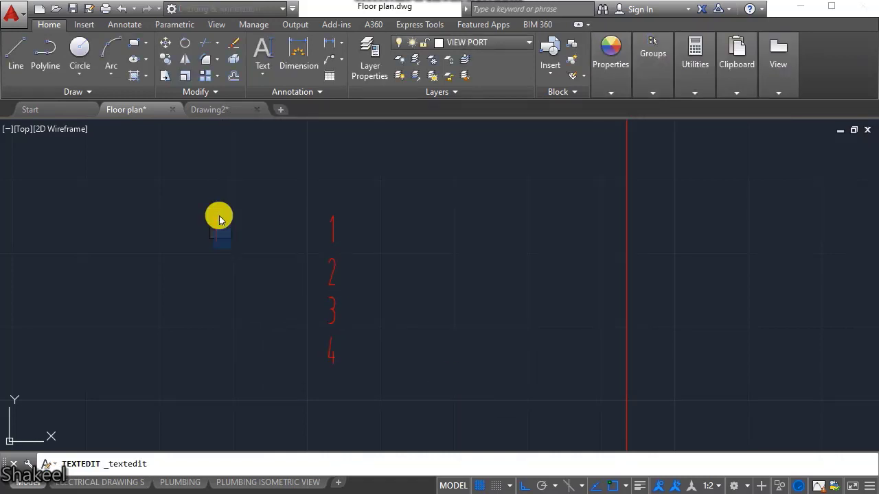
pyautogui.press('Escape')
pyautogui.click(262, 73)
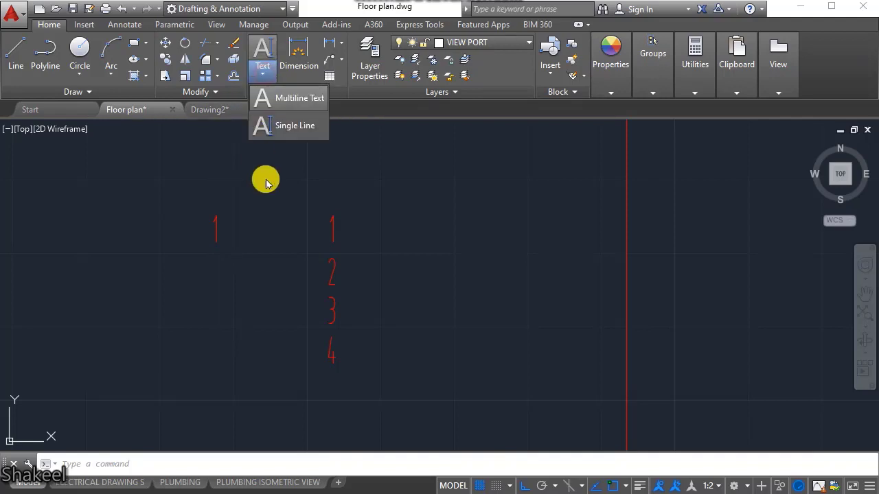
pyautogui.click(288, 128)
pyautogui.click(246, 210)
pyautogui.press('Return')
pyautogui.press('Return')
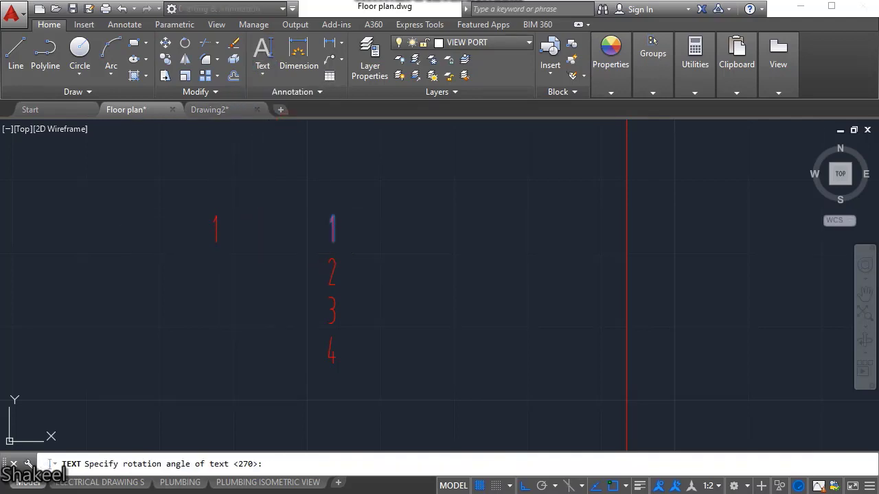
pyautogui.write('jsgfjsgfjsgf')
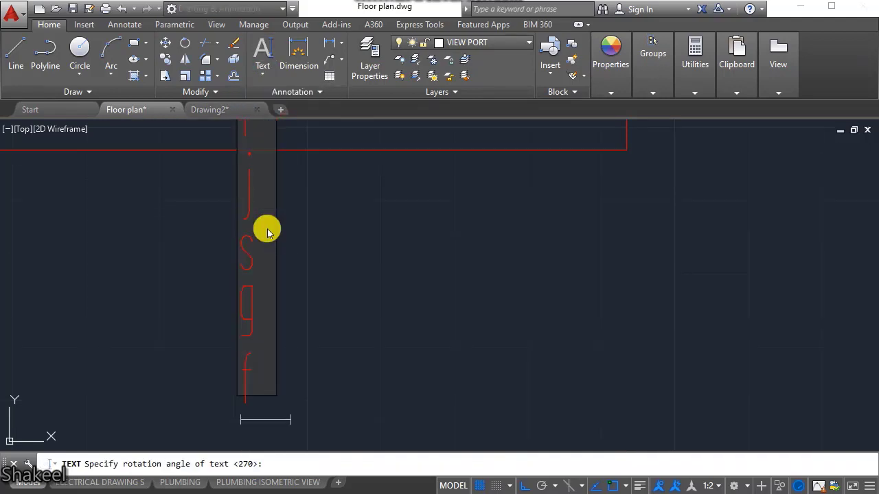
pyautogui.press('Escape')
pyautogui.write('1')
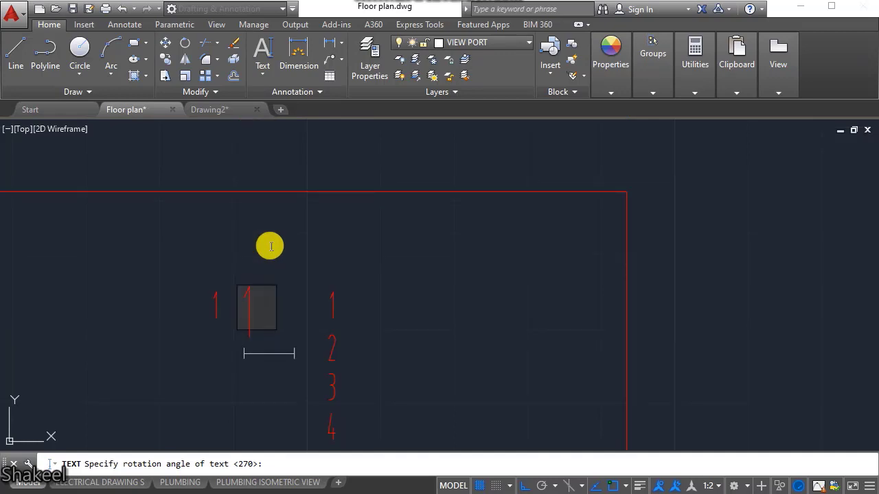
pyautogui.write('234567890')
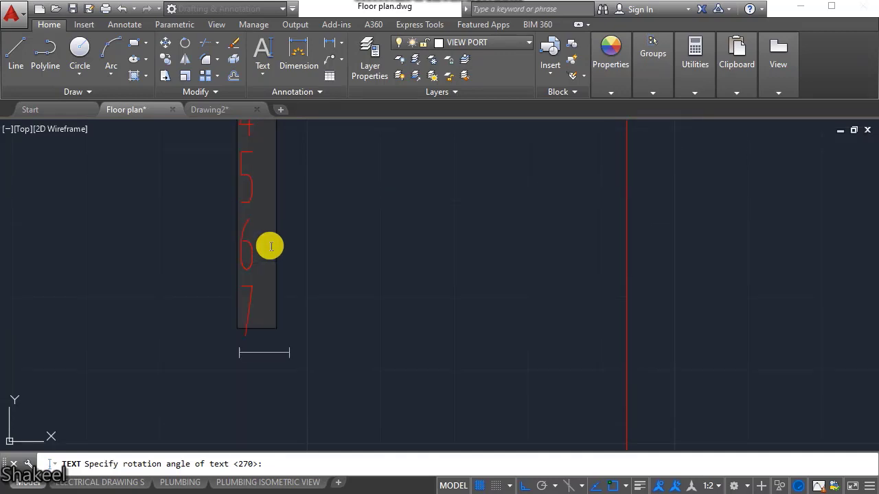
pyautogui.scroll(-8, 319, 300)
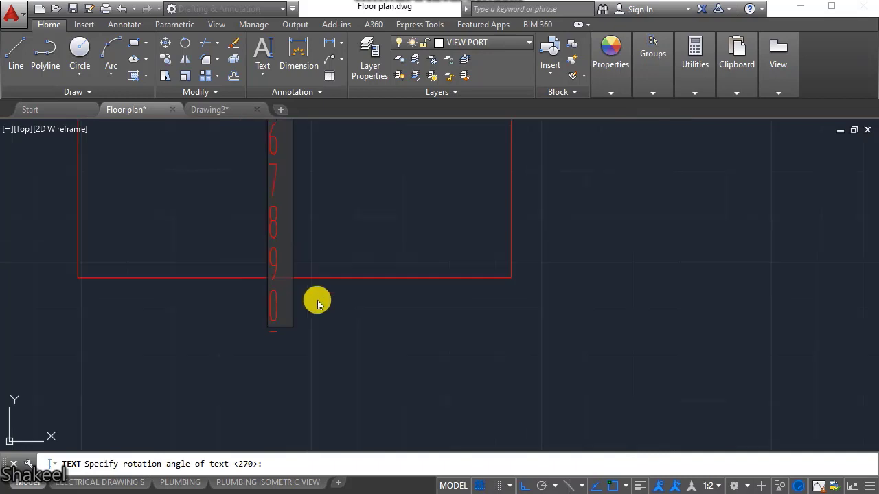
pyautogui.press('Return')
pyautogui.press('Return')
pyautogui.scroll(6, 319, 219)
pyautogui.click(360, 170)
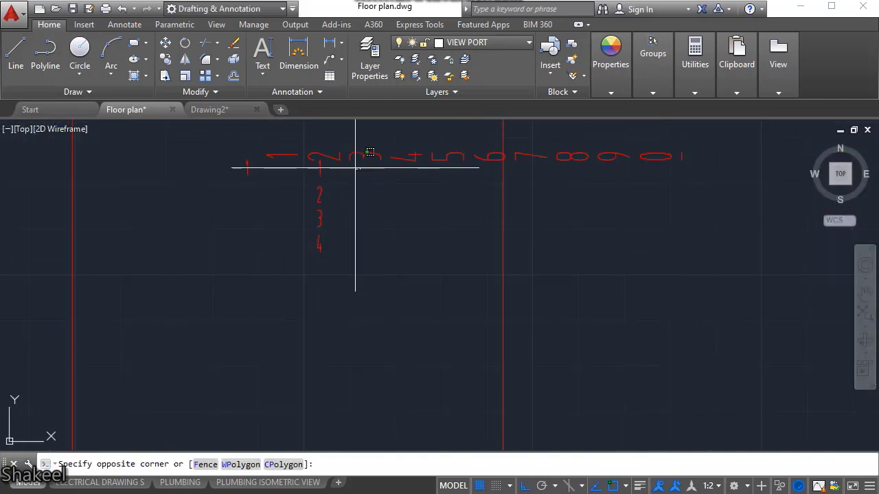
pyautogui.click(348, 157)
pyautogui.write('ro')
pyautogui.press('Return')
pyautogui.click(267, 157)
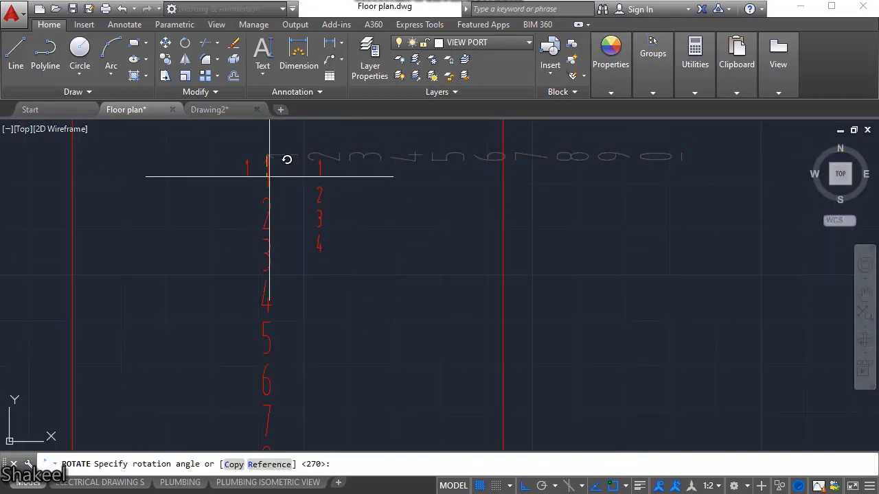
pyautogui.click(267, 300)
pyautogui.press('Return')
pyautogui.press('Escape')
pyautogui.scroll(5, 273, 169)
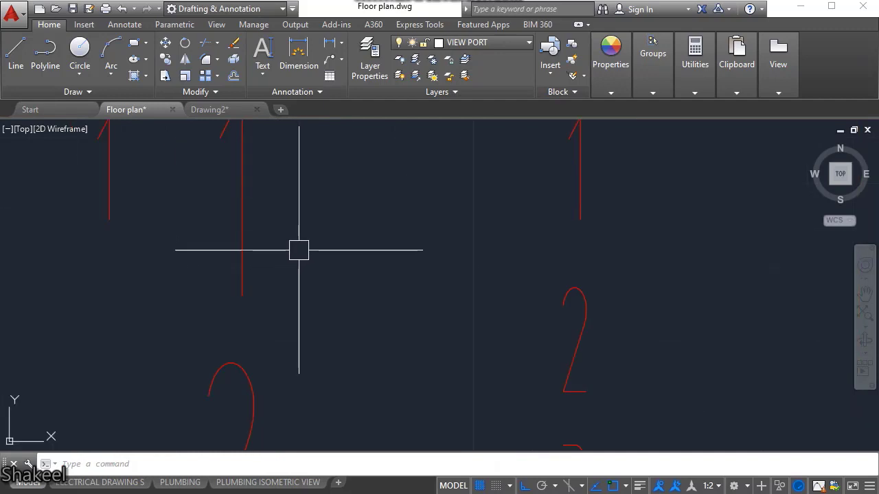
# - Set the Standard text style's width factor to 2, apply it and make the style current
pyautogui.scroll(-3, 300, 260)
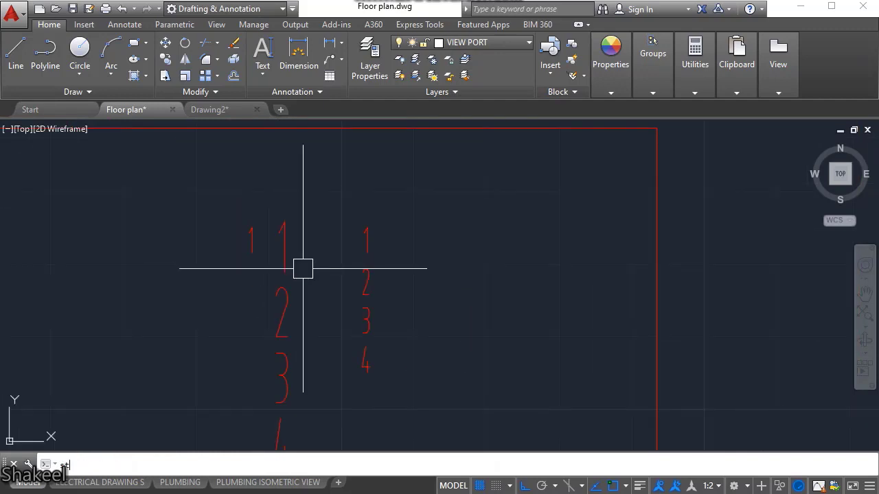
pyautogui.write('st')
pyautogui.press('Return')
pyautogui.click(502, 311)
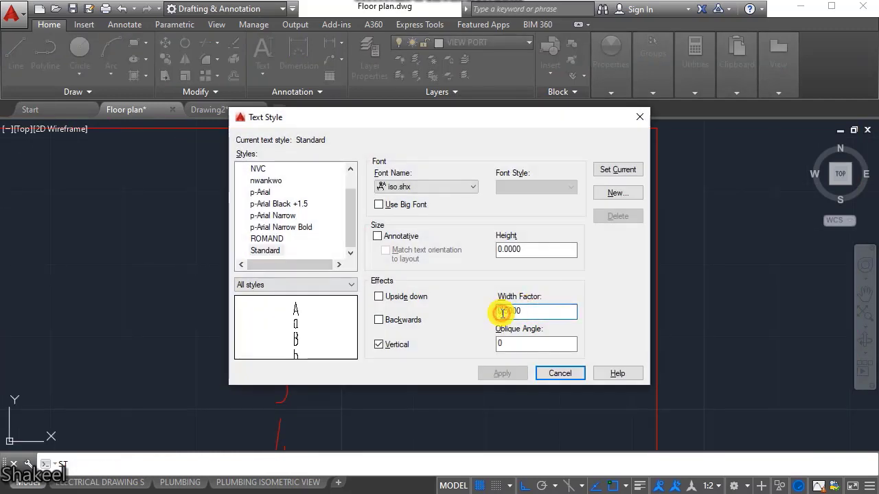
pyautogui.doubleClick(540, 316)
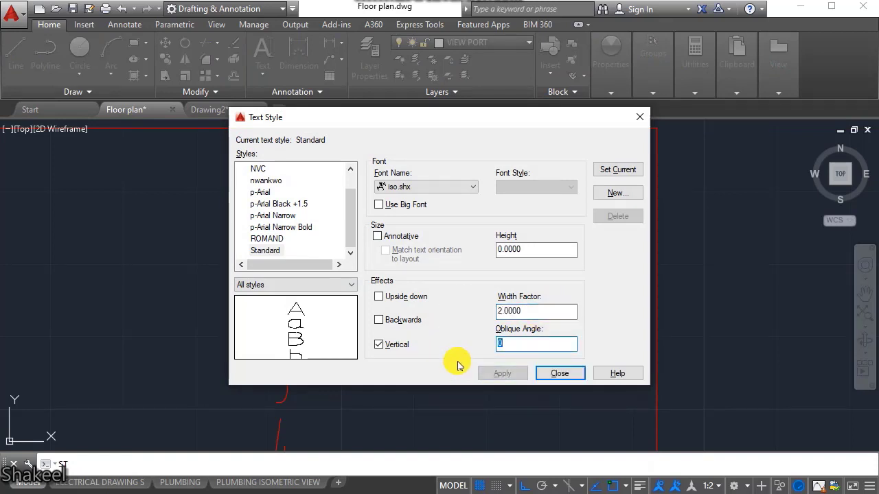
pyautogui.click(612, 173)
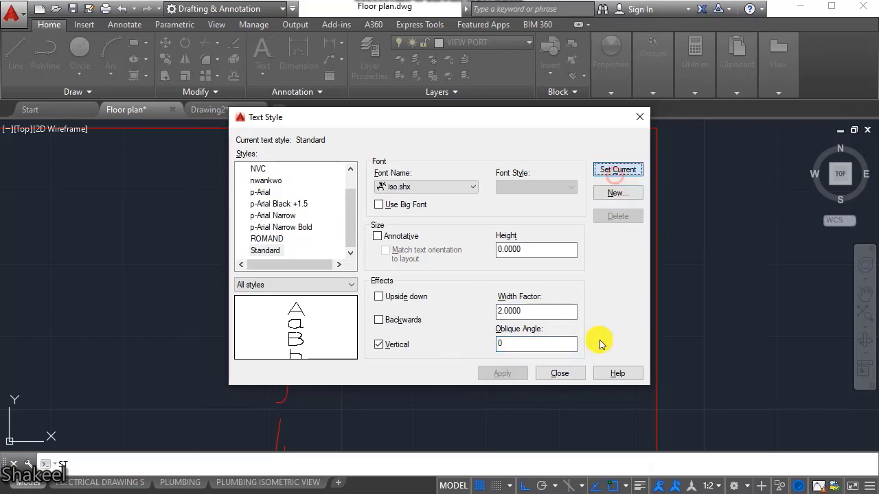
pyautogui.click(559, 373)
# - Erase all the number texts in and around the red rectangle
pyautogui.scroll(-3, 392, 290)
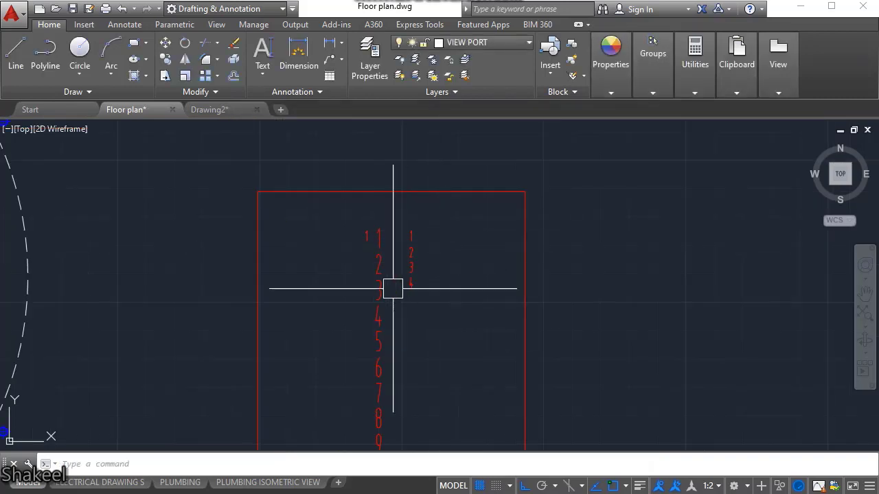
pyautogui.scroll(4, 377, 268)
pyautogui.scroll(-2, 424, 269)
pyautogui.scroll(-3, 424, 270)
pyautogui.scroll(5, 373, 311)
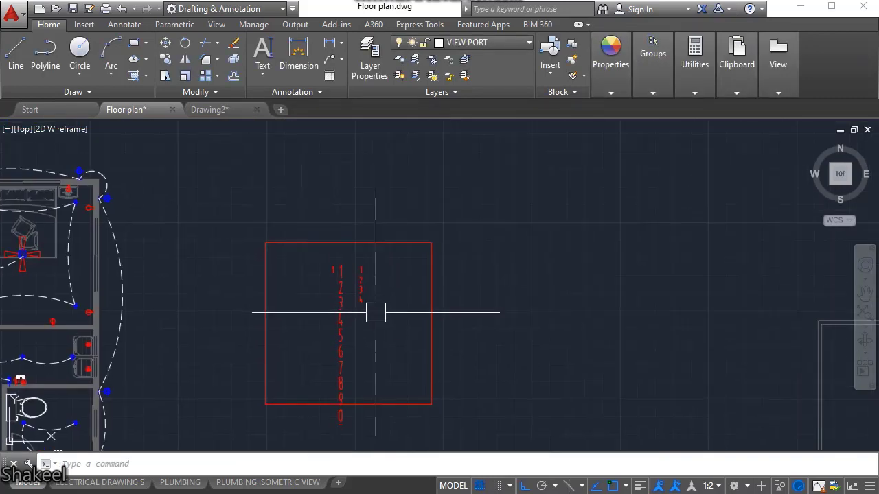
pyautogui.click(420, 201)
pyautogui.click(249, 359)
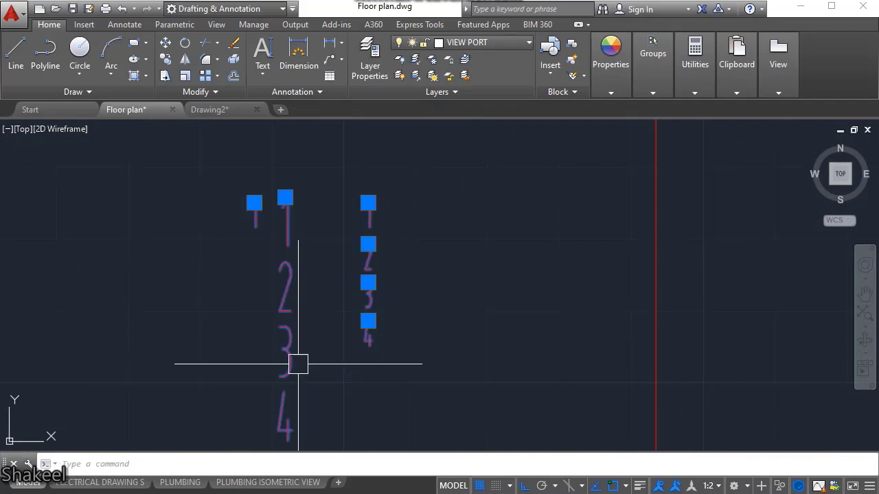
pyautogui.press('Delete')
# - Turn off Vertical and set the oblique angle to 45 for the Standard text style, then apply it and set it current
pyautogui.write('st')
pyautogui.press('Return')
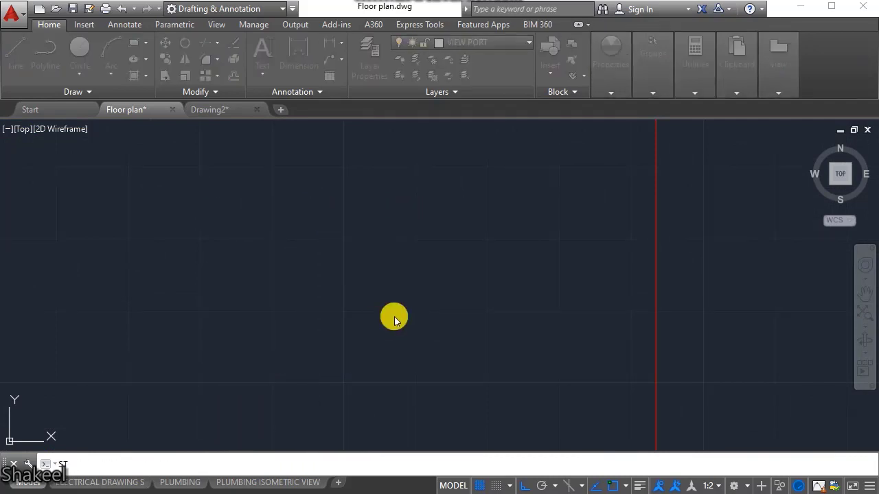
pyautogui.click(511, 341)
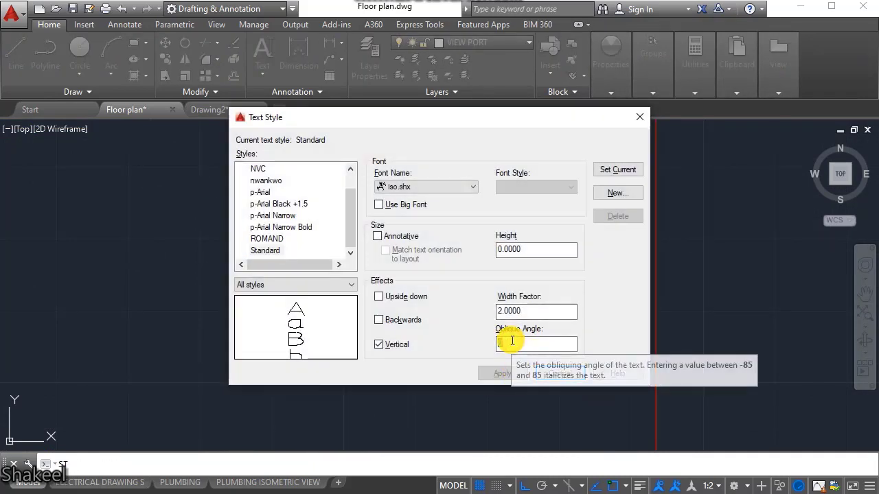
pyautogui.click(398, 345)
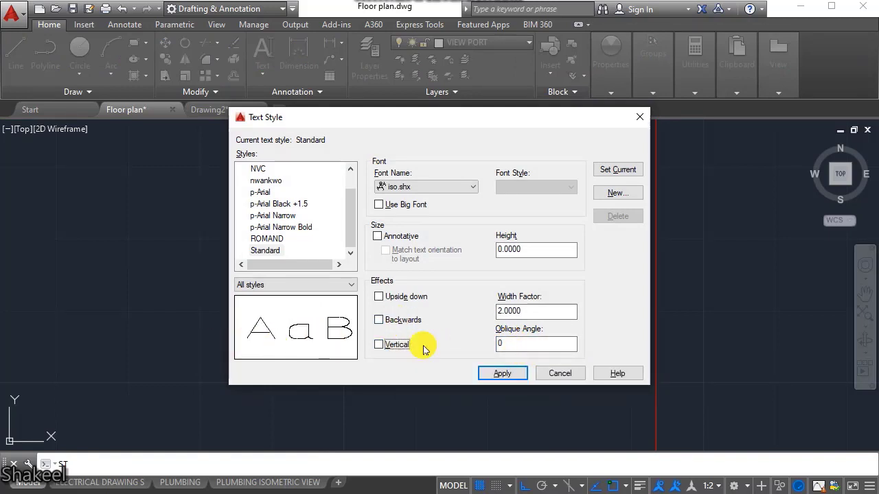
pyautogui.write('45')
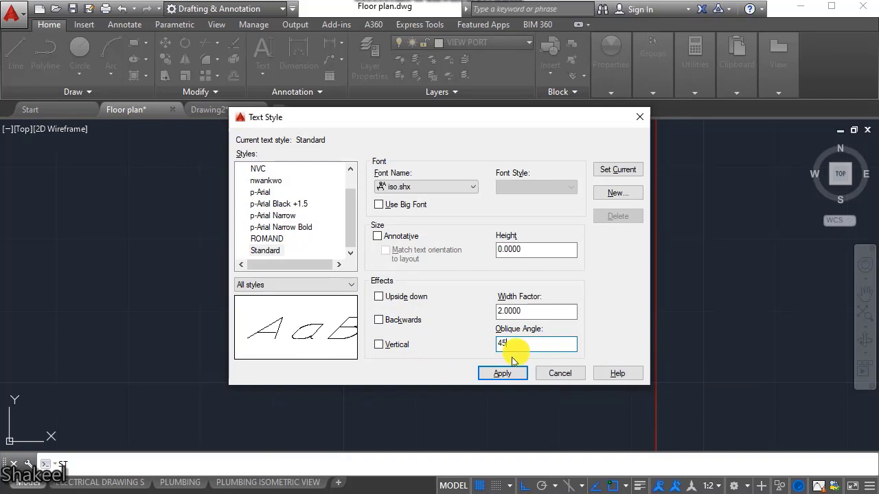
pyautogui.click(495, 374)
pyautogui.click(617, 169)
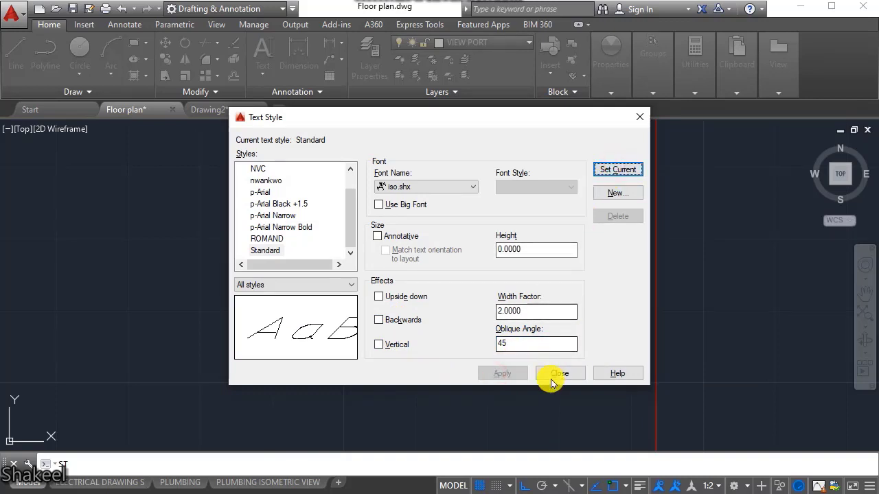
pyautogui.click(557, 374)
# - Place a single-line text reading "jfdsjdfafddhf" inside the red rectangle, accepting the default height and rotation
pyautogui.click(263, 73)
pyautogui.click(289, 125)
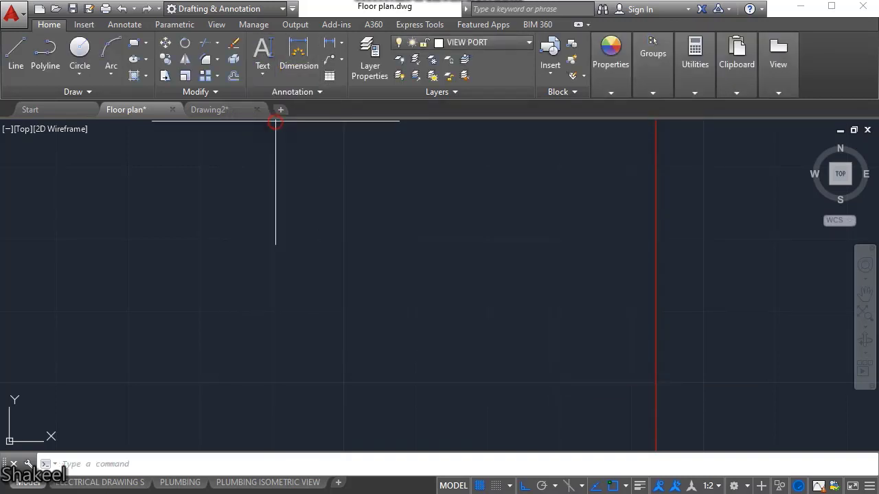
pyautogui.click(326, 254)
pyautogui.press('Return')
pyautogui.press('Return')
pyautogui.write('jfdsjdf')
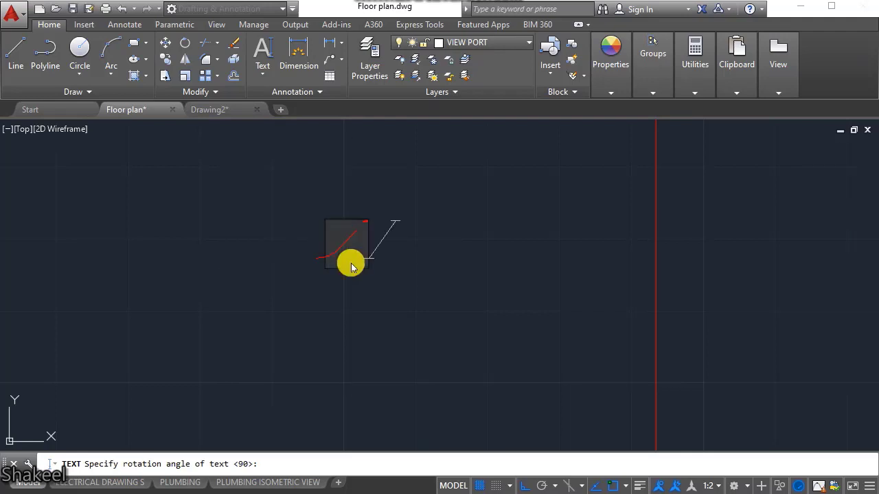
pyautogui.write('afddhf')
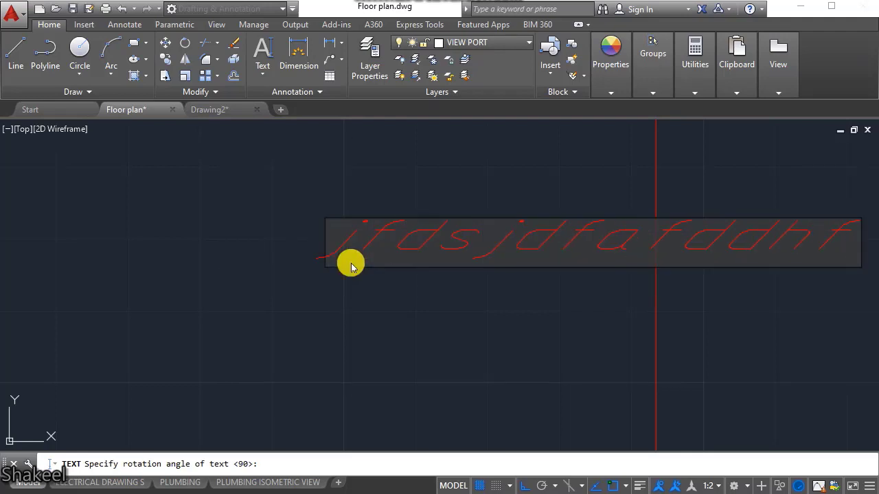
pyautogui.scroll(-5, 287, 318)
pyautogui.scroll(5, 270, 298)
pyautogui.press('Return')
pyautogui.press('Return')
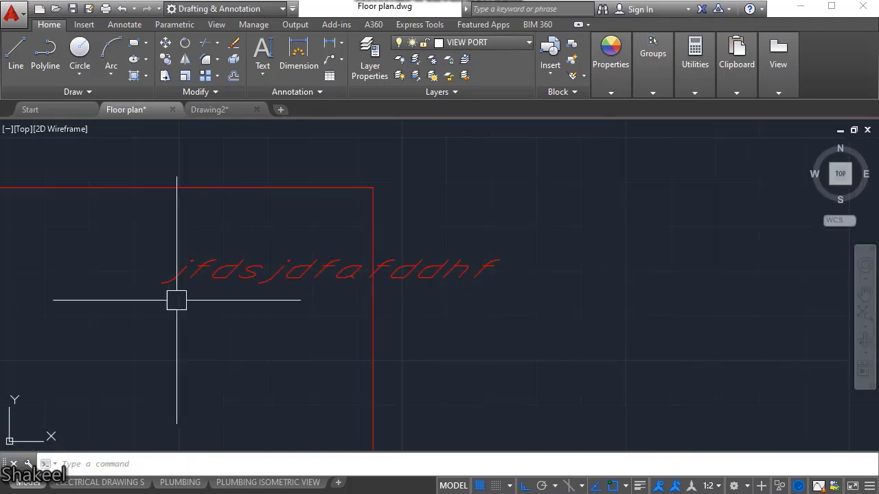
# - Turn on Vertical for the oblique Standard text style, apply the change and set the style current
pyautogui.scroll(3, 177, 300)
pyautogui.click(263, 66)
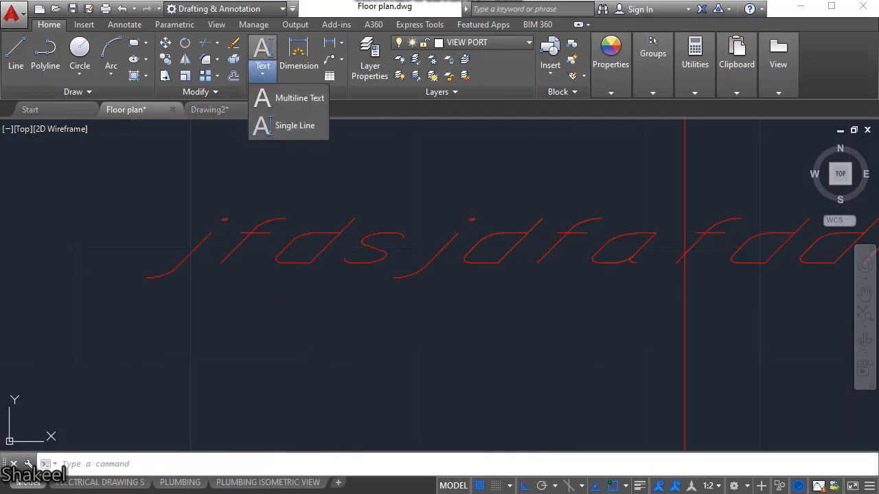
pyautogui.write('st')
pyautogui.press('Return')
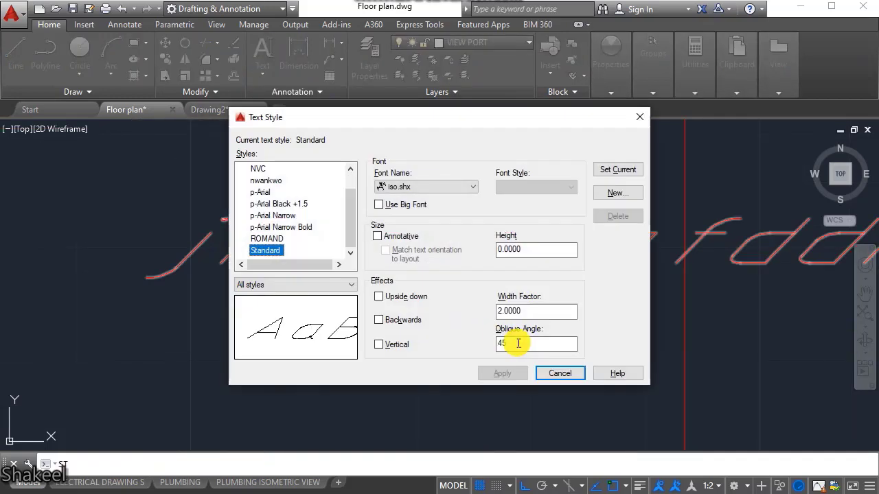
pyautogui.click(385, 351)
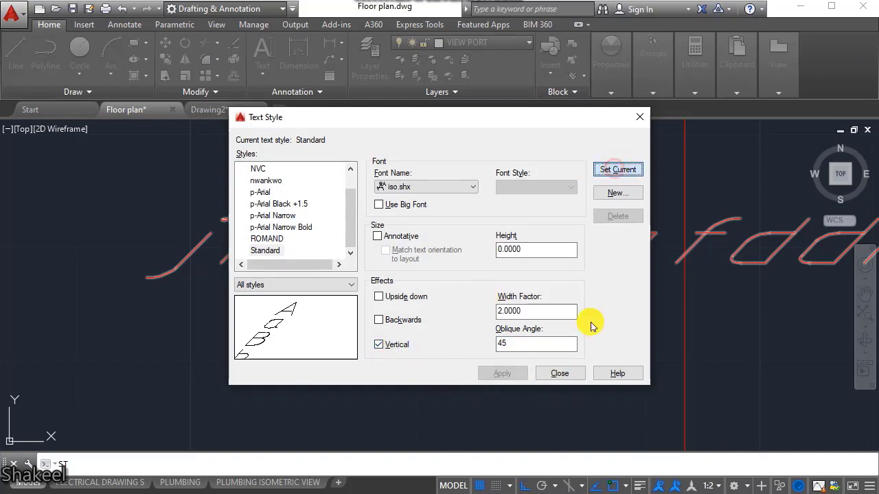
pyautogui.click(560, 373)
# - Try to place a vertical, oblique single-line text reading "dgdfjsgfjgfu f" inside the red rectangle, picking its height and rotation on screen
pyautogui.click(263, 66)
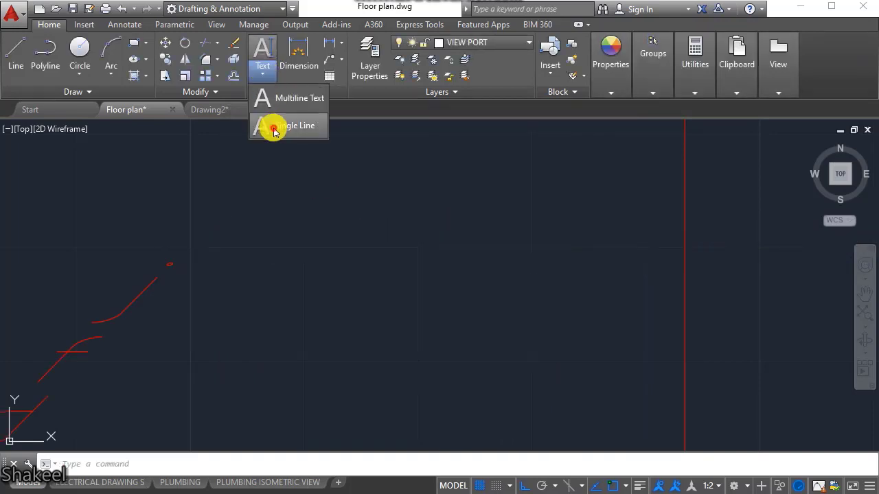
pyautogui.click(274, 127)
pyautogui.scroll(-5, 386, 153)
pyautogui.click(371, 243)
pyautogui.scroll(2, 373, 251)
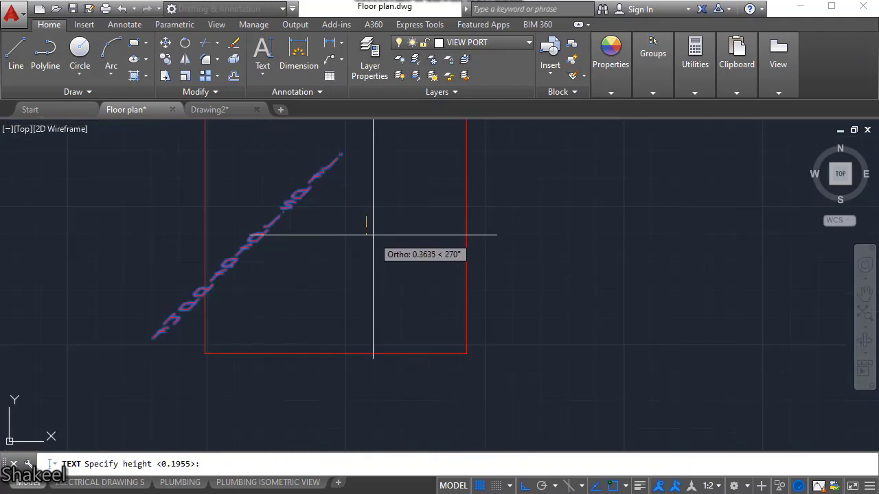
pyautogui.click(373, 235)
pyautogui.click(384, 226)
pyautogui.write('dgdf')
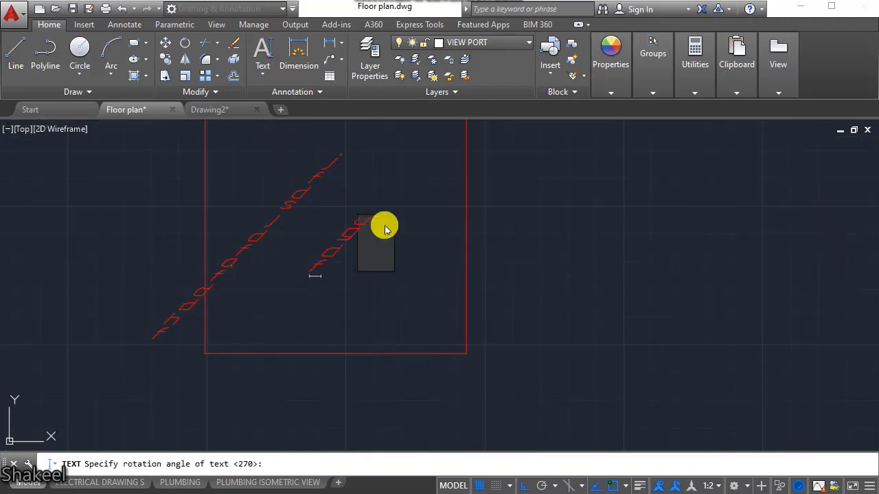
pyautogui.write('jsgfjgfu f')
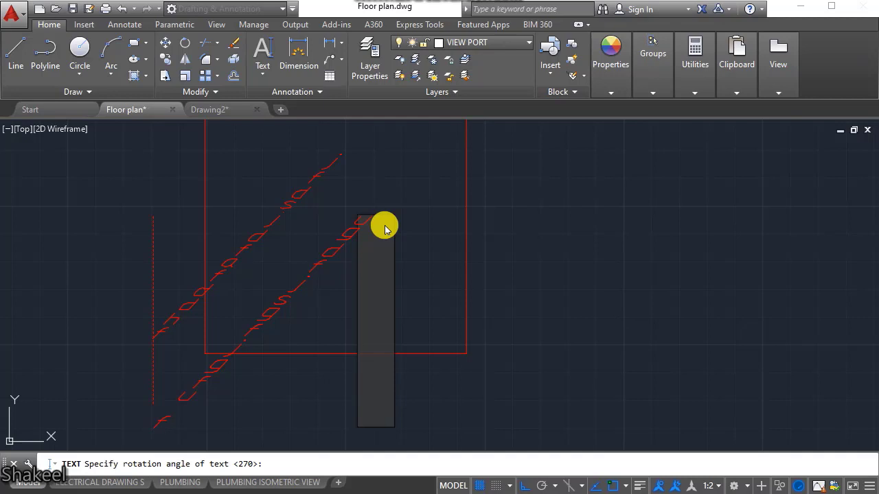
pyautogui.press('Escape')
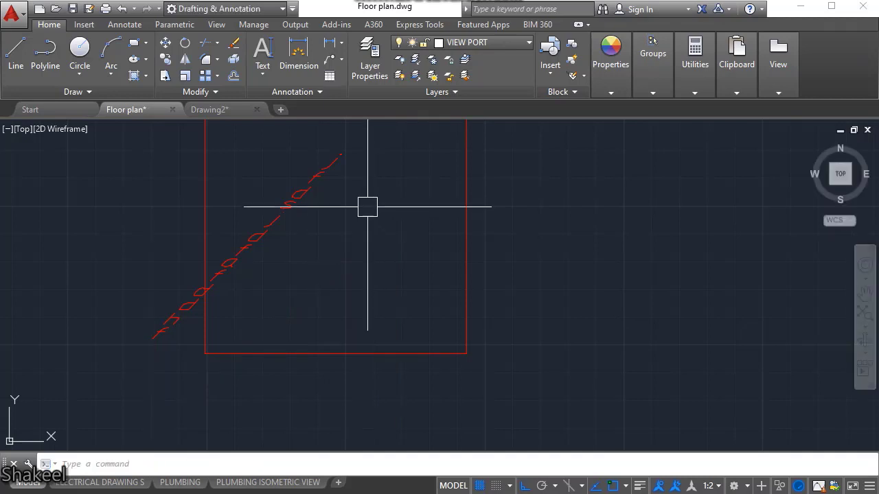
# - Erase the slanted vertical text crossing the red rectangle
pyautogui.scroll(-2, 367, 206)
pyautogui.click(261, 241)
pyautogui.press('Delete')
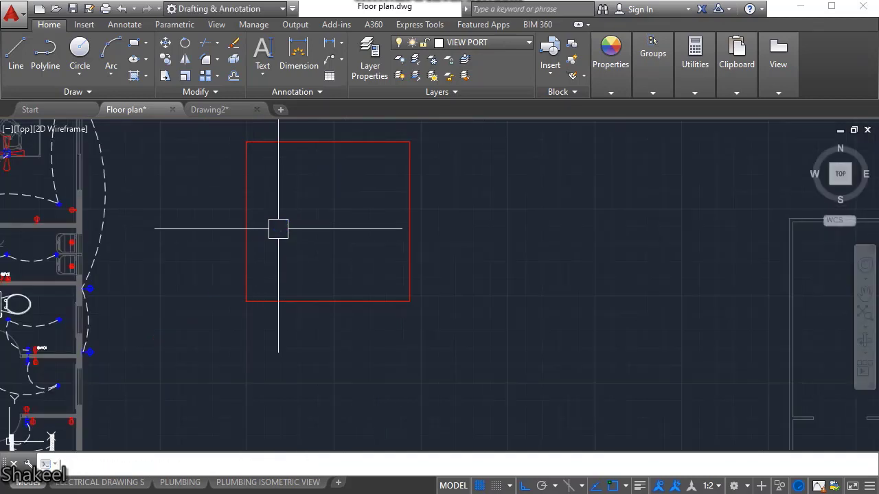
# - Create a new text style based on p-Arial, entering the presenter's first name as the style name
pyautogui.write('st')
pyautogui.press('Return')
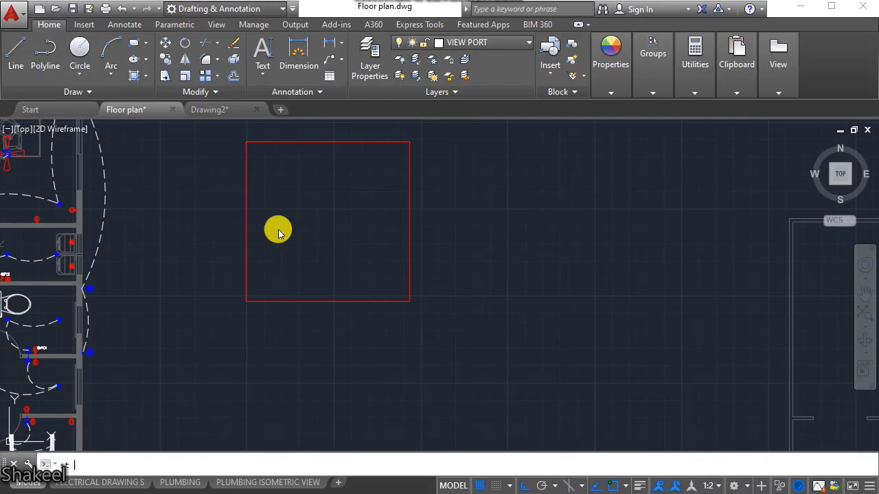
pyautogui.press('Return')
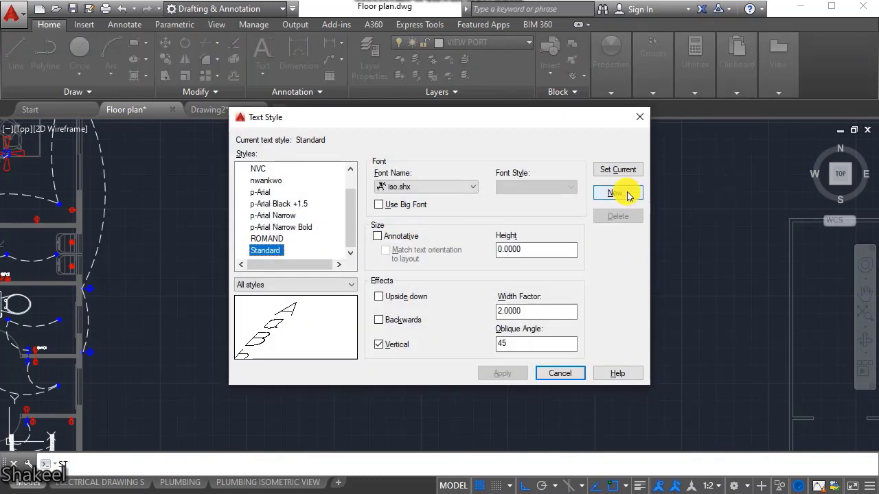
pyautogui.scroll(1, 259, 219)
pyautogui.click(262, 216)
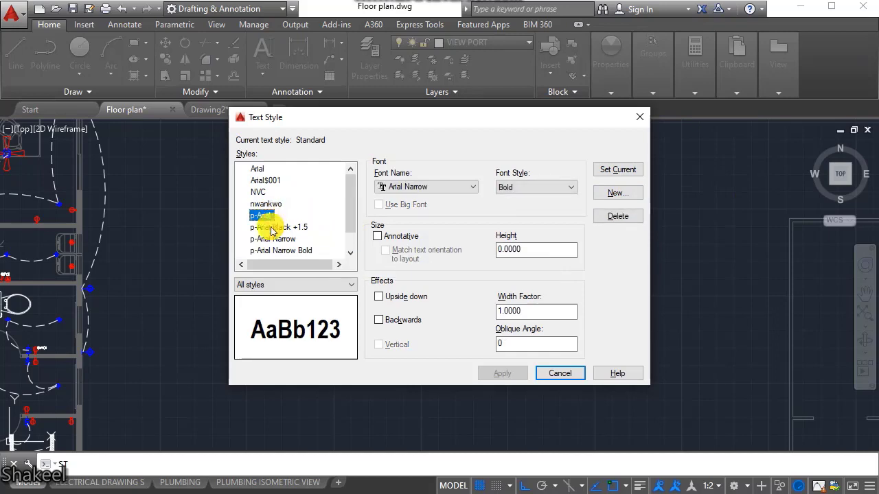
pyautogui.click(616, 195)
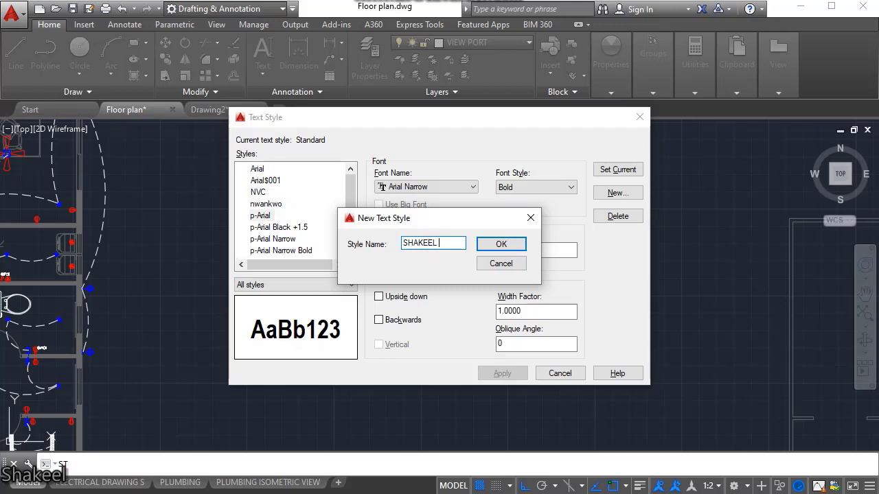
pyautogui.click(485, 250)
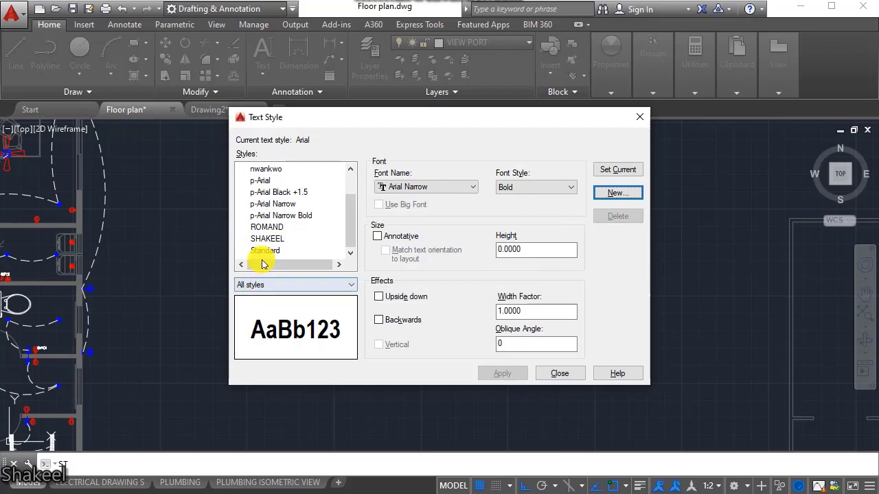
# - Select the newly created text style in the style list and set it current
pyautogui.click(268, 240)
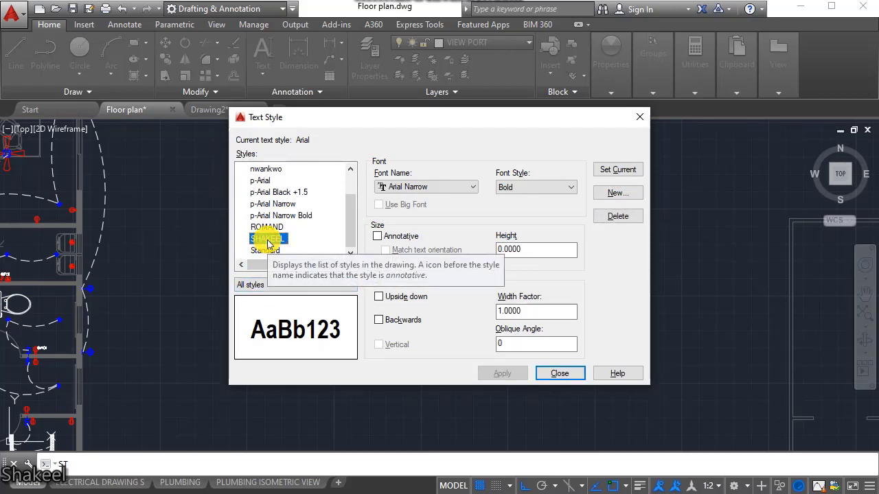
pyautogui.click(615, 193)
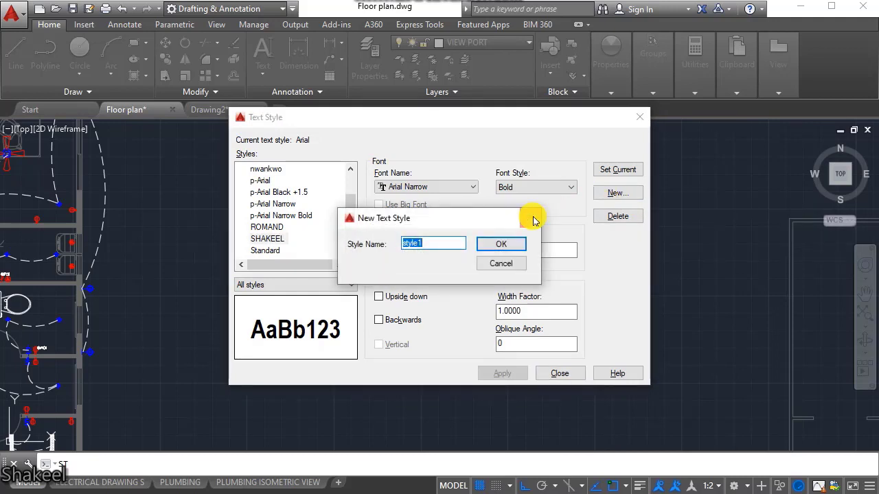
pyautogui.click(534, 219)
pyautogui.click(616, 170)
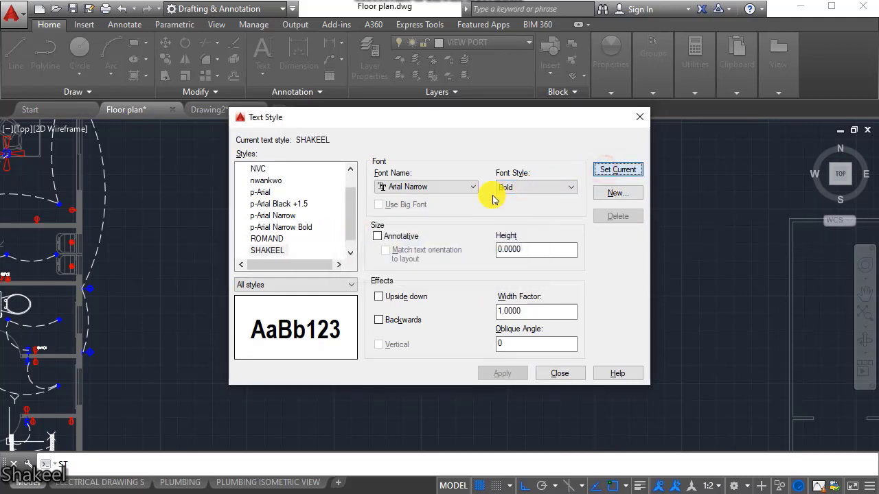
# - Set the new text style's font to Lucida Calligraphy with the Italic font style
pyautogui.click(382, 185)
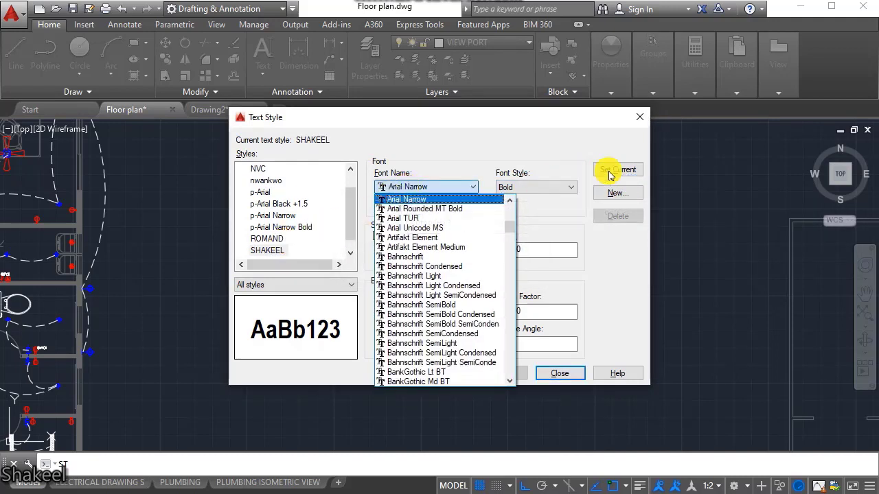
pyautogui.scroll(-20, 417, 281)
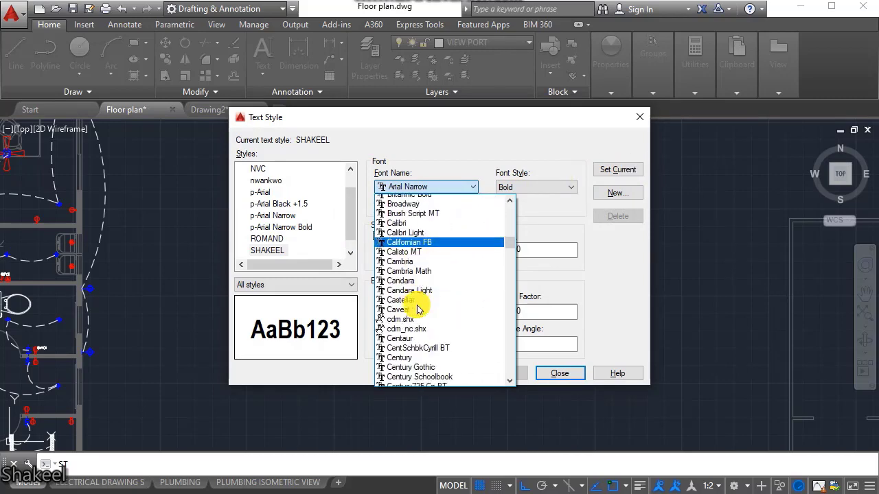
pyautogui.scroll(-15, 409, 357)
pyautogui.click(410, 340)
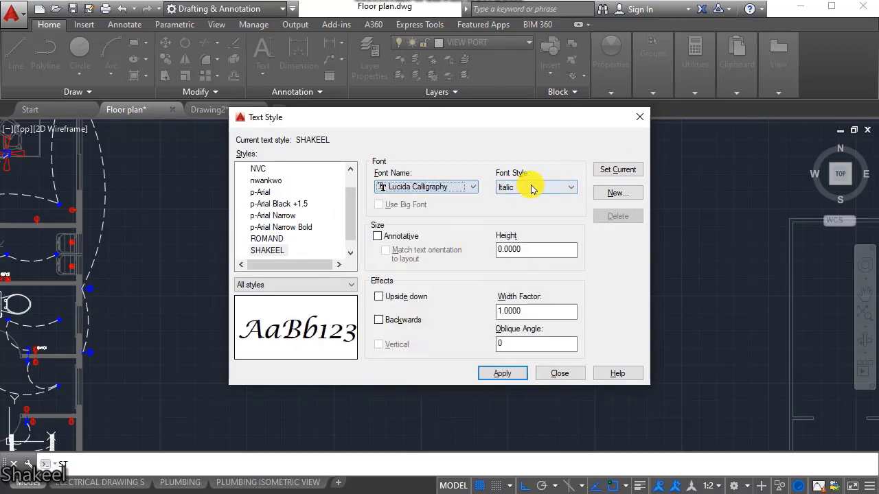
pyautogui.click(535, 186)
pyautogui.click(523, 200)
# - Make the new text style annotative and set its paper text height to 55656
pyautogui.click(378, 236)
pyautogui.click(514, 255)
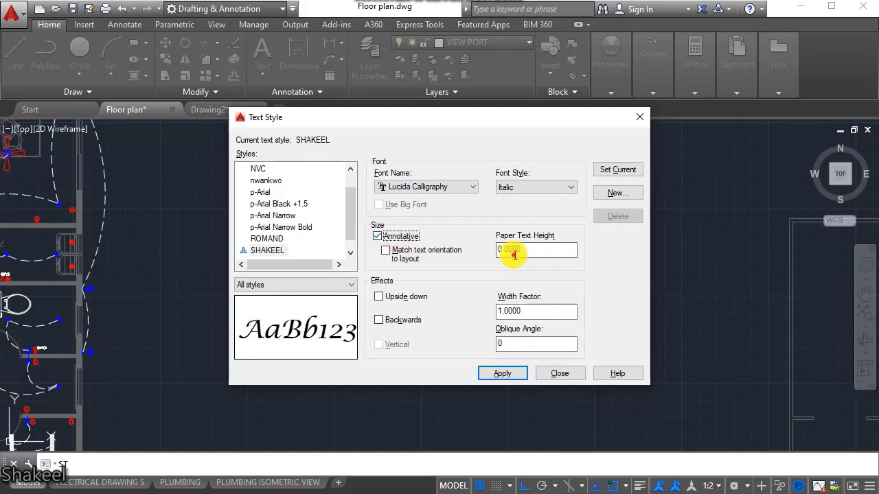
pyautogui.moveTo(526, 251); pyautogui.dragTo(494, 251)
pyautogui.write('556')
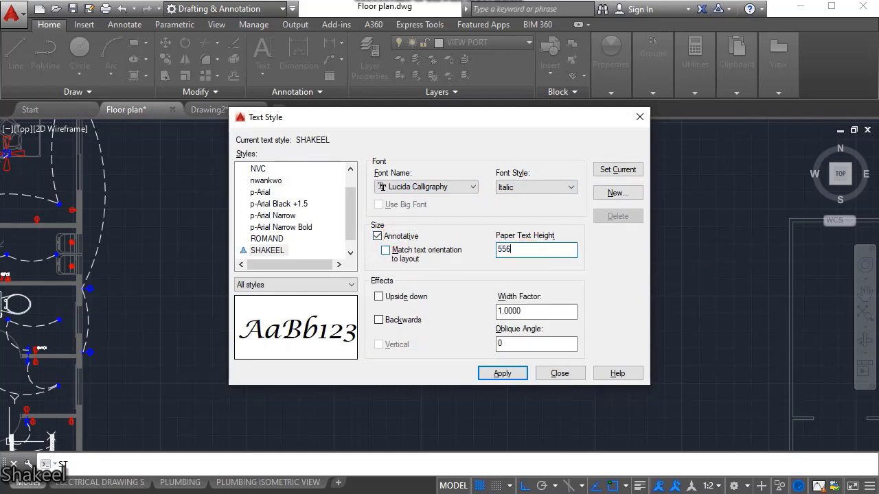
pyautogui.write('56')
# - Set the new style's width factor to 0.5 and oblique angle to 45, then apply it and set it current
pyautogui.moveTo(500, 311); pyautogui.dragTo(522, 311)
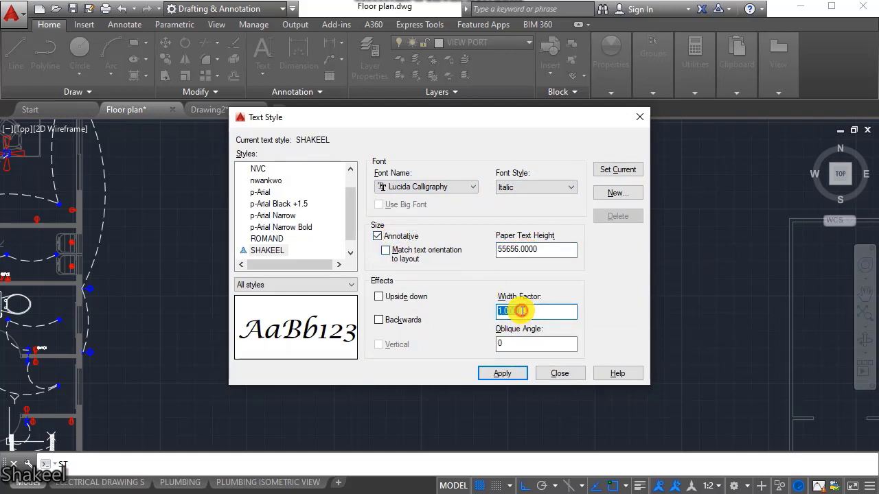
pyautogui.write('.5')
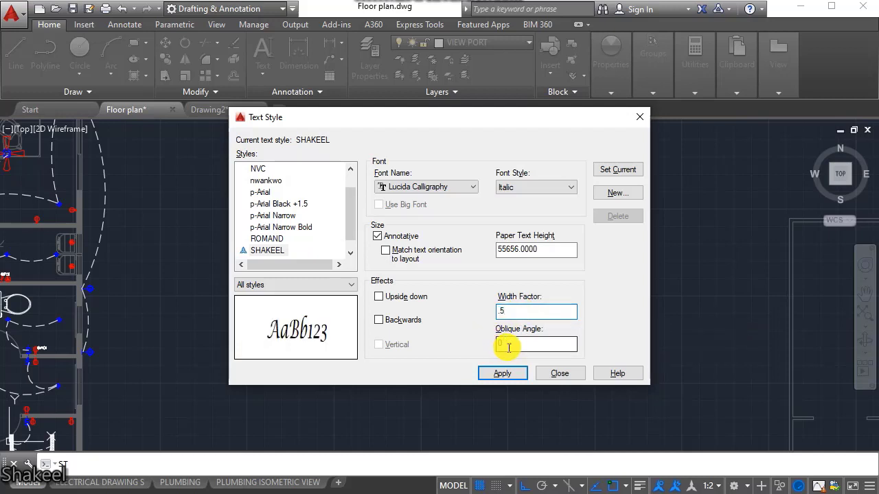
pyautogui.click(402, 297)
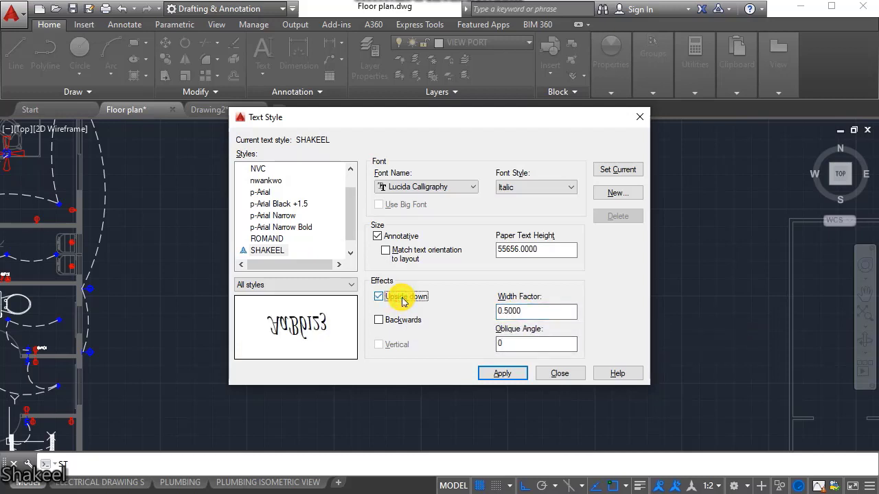
pyautogui.click(402, 297)
pyautogui.click(536, 346)
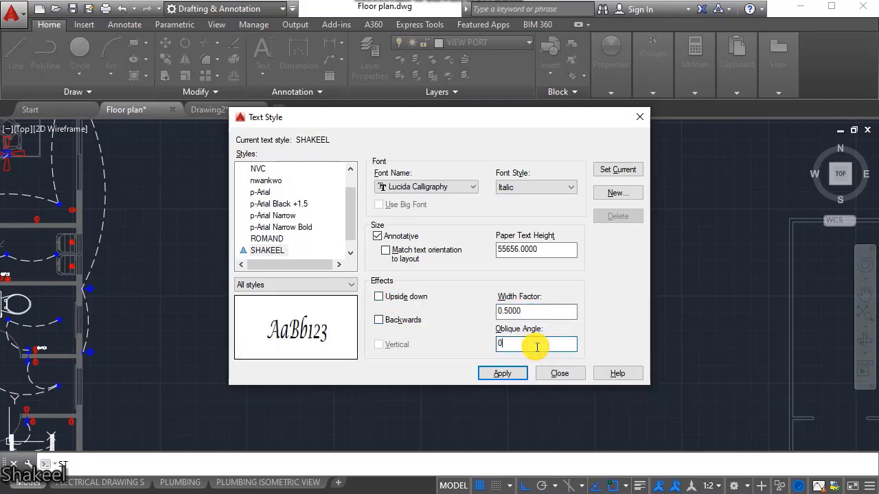
pyautogui.doubleClick(536, 347)
pyautogui.write('45')
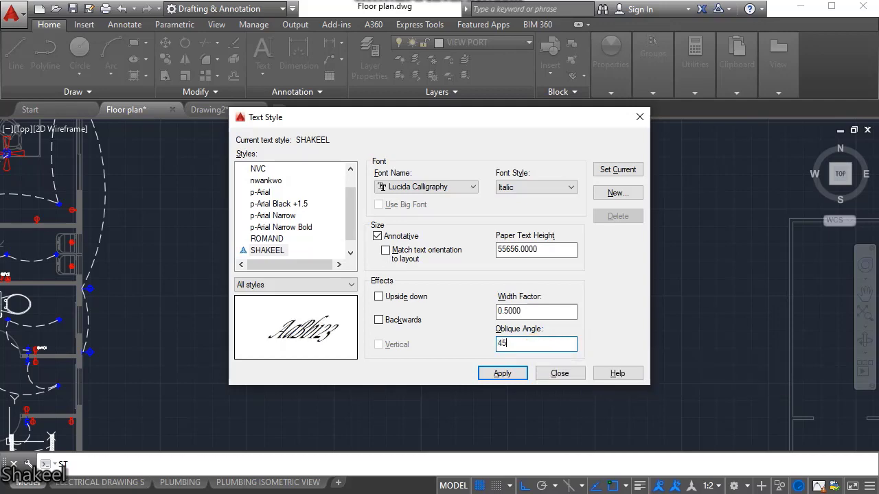
pyautogui.click(502, 373)
pyautogui.click(613, 170)
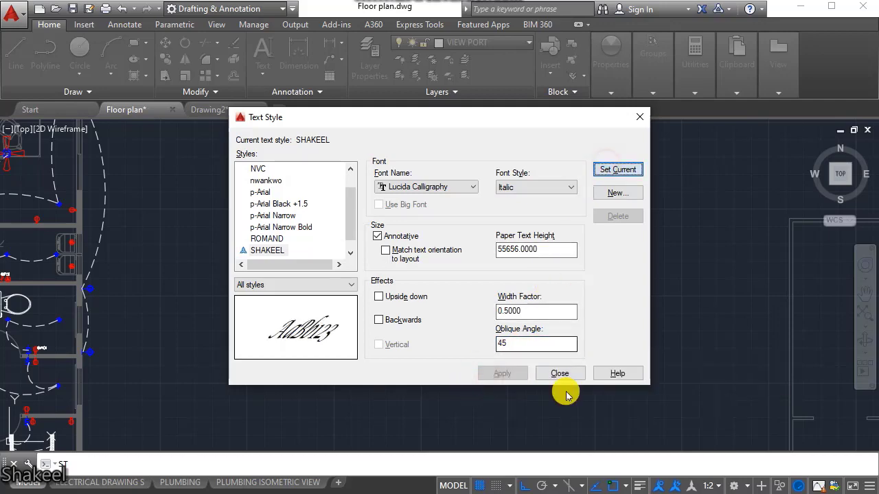
pyautogui.click(558, 373)
pyautogui.moveTo(292, 313); pyautogui.dragTo(397, 343, button='middle')
pyautogui.scroll(4, 392, 337)
pyautogui.write('l')
pyautogui.press('Return')
pyautogui.click(315, 297)
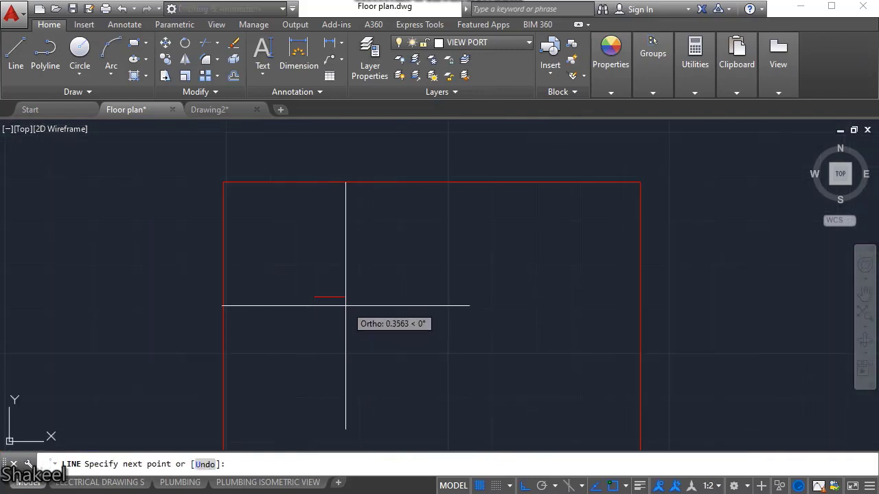
pyautogui.press('Escape')
# - Place a single-line sample text inside the red rectangle using the new calligraphic text style
pyautogui.click(261, 69)
pyautogui.click(273, 125)
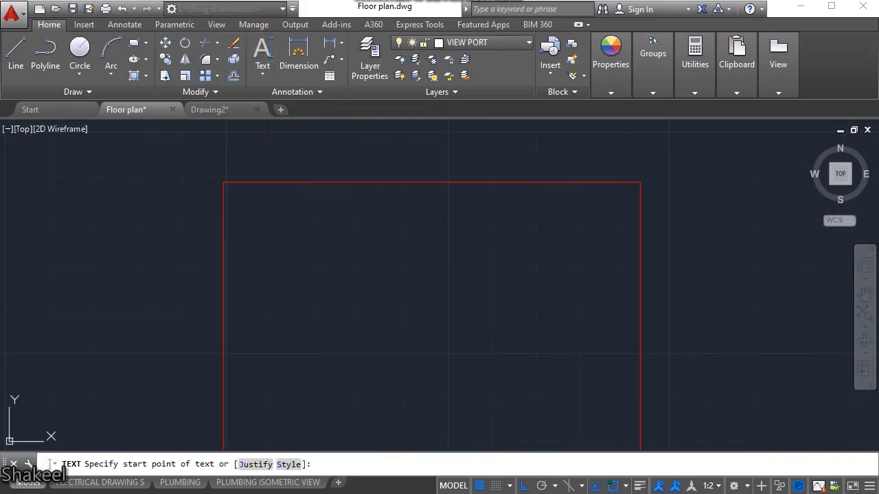
pyautogui.click(301, 250)
pyautogui.write('sdfsdfsdfsdf')
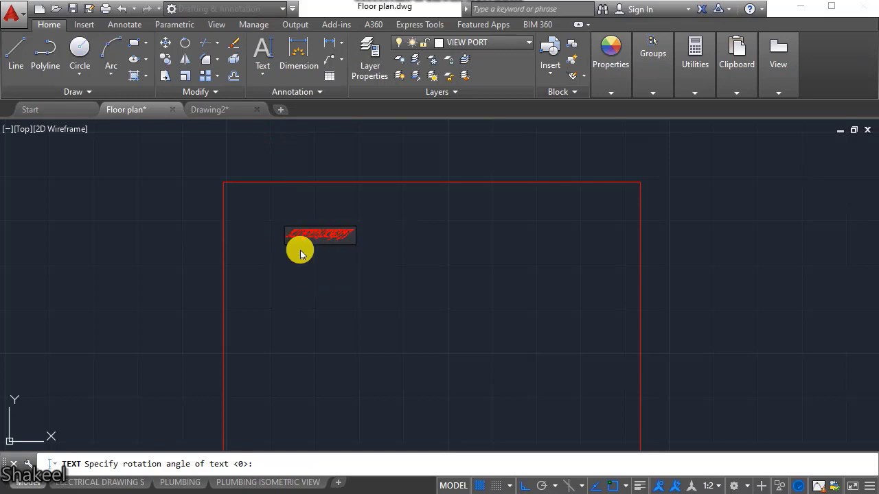
pyautogui.click(314, 268)
pyautogui.press('Escape')
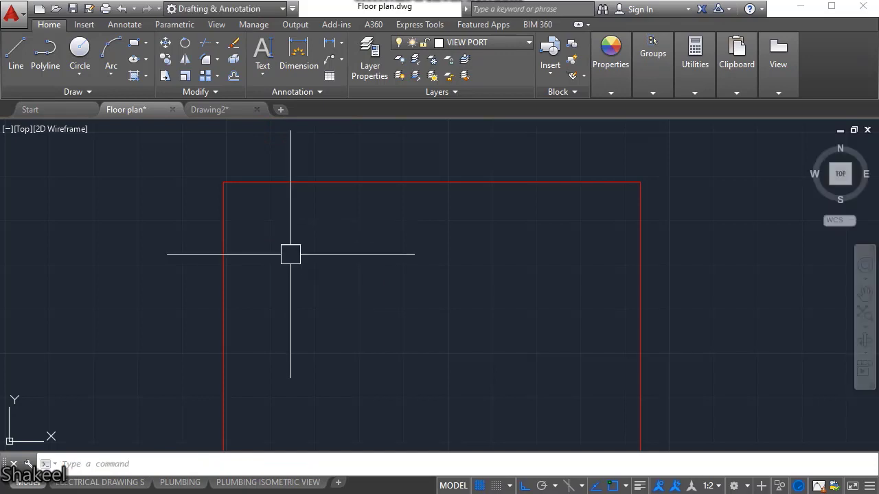
# - Zoom to the drawing extents and examine the size and direction of the newly placed text
pyautogui.scroll(-10, 372, 300)
pyautogui.scroll(-3, 392, 288)
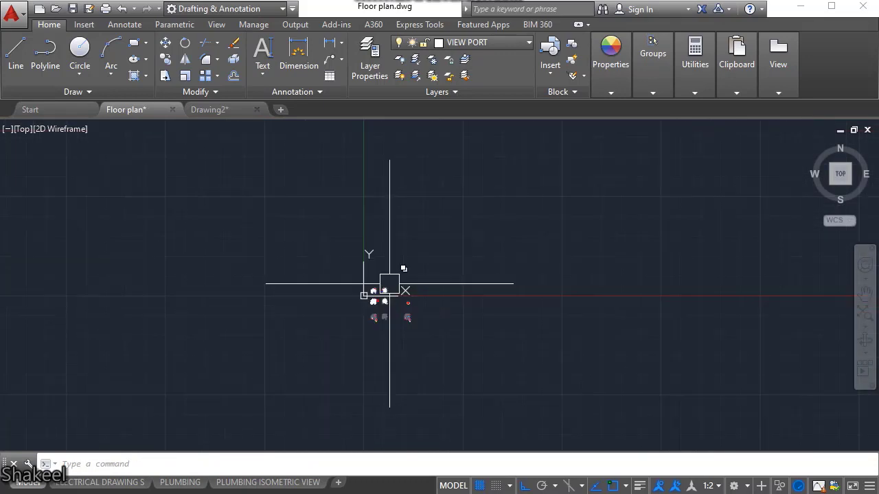
pyautogui.write('z')
pyautogui.press('Return')
pyautogui.write('E')
pyautogui.press('Return')
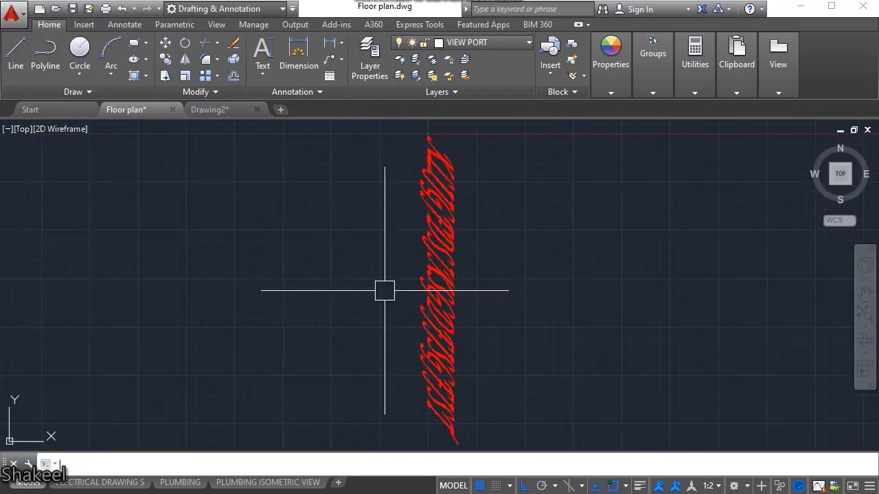
pyautogui.scroll(-2, 384, 291)
pyautogui.scroll(4, 414, 238)
pyautogui.scroll(8, 418, 172)
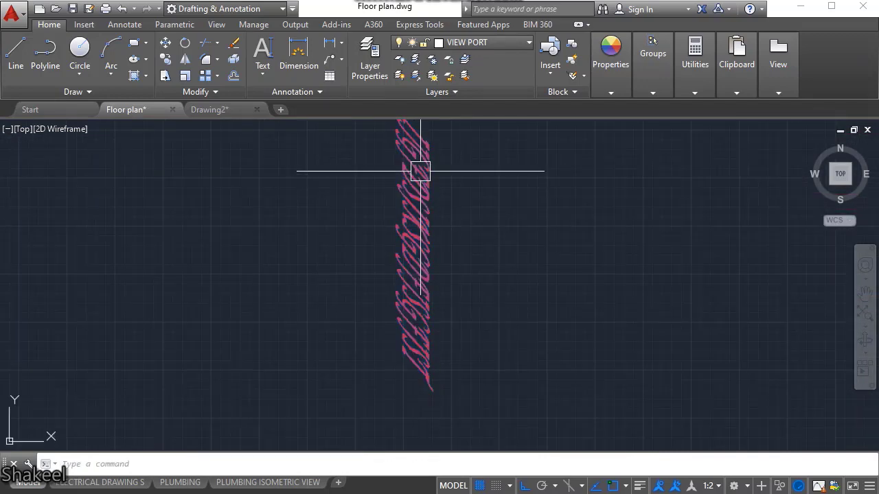
pyautogui.scroll(-10, 250, 261)
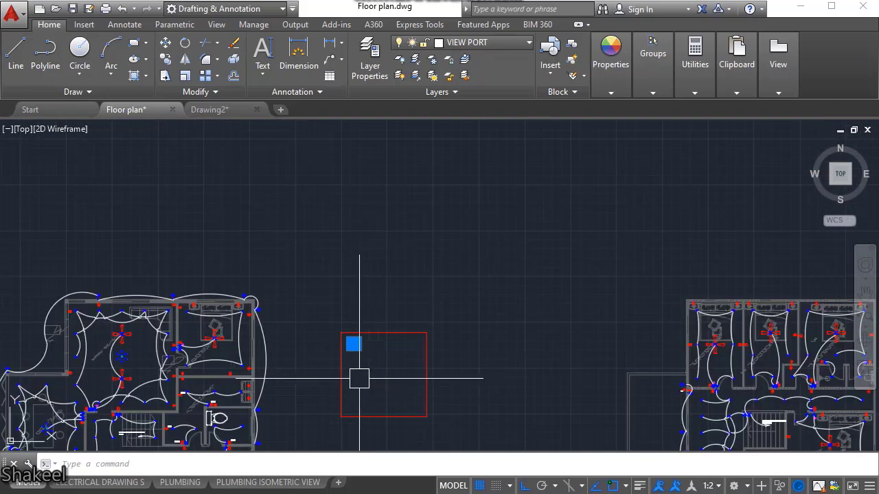
# - Rotate the downward-running text about a base point in the red rectangle so that it reads horizontally
pyautogui.write('ro')
pyautogui.press('Return')
pyautogui.click(359, 345)
pyautogui.click(365, 293)
pyautogui.press('Return')
pyautogui.press('Escape')
pyautogui.scroll(10, 365, 312)
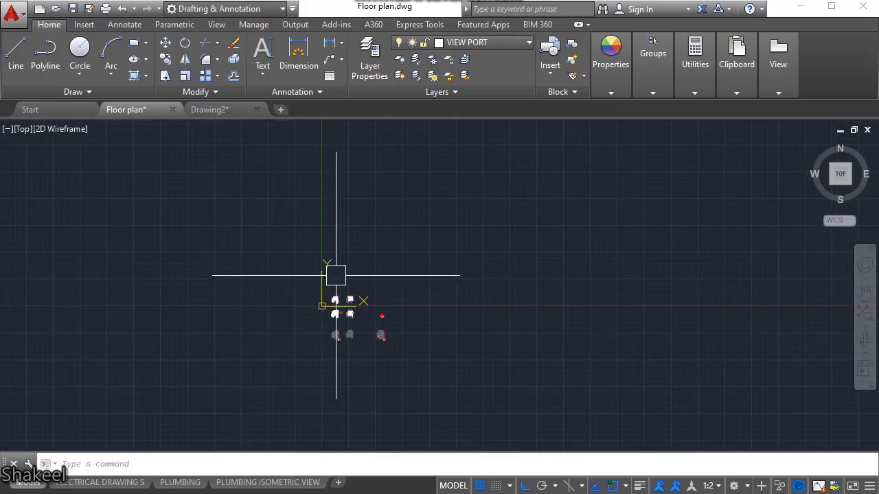
pyautogui.scroll(-5, 399, 298)
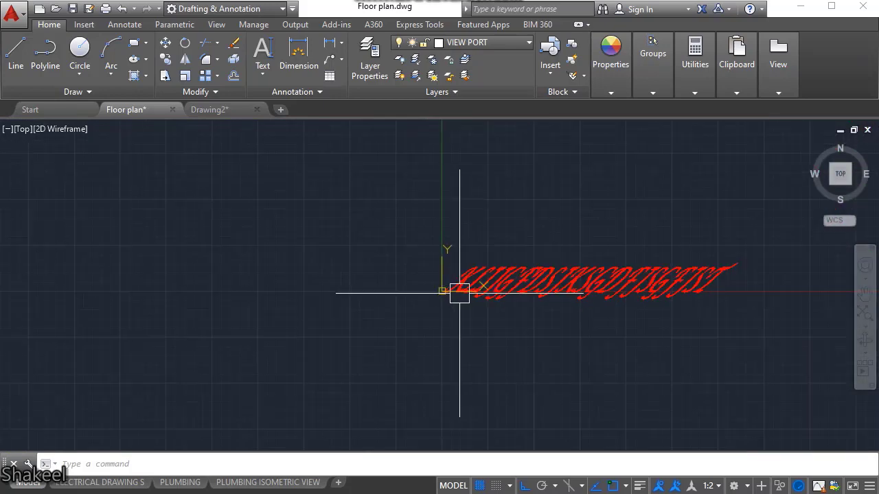
# - Open the text style settings and review the custom calligraphic style against ROMAND, including its oblique angle and width factor
pyautogui.write('st')
pyautogui.press('Return')
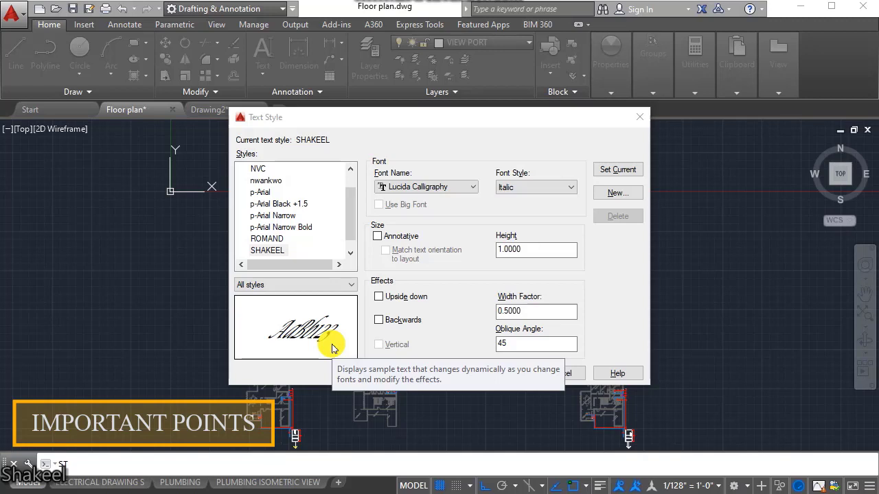
pyautogui.click(264, 250)
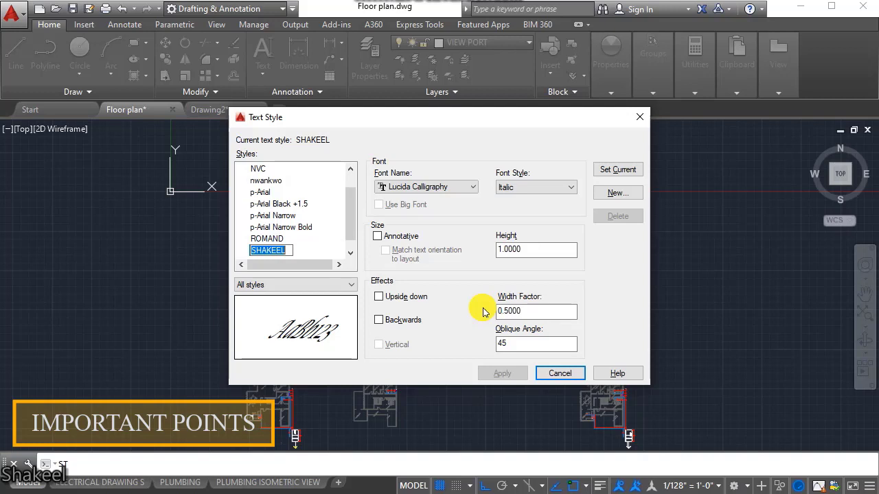
pyautogui.click(288, 241)
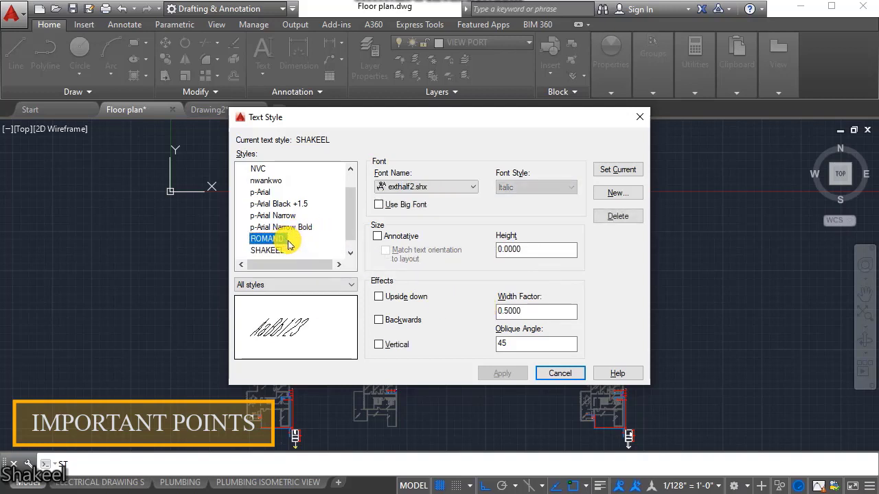
pyautogui.click(281, 251)
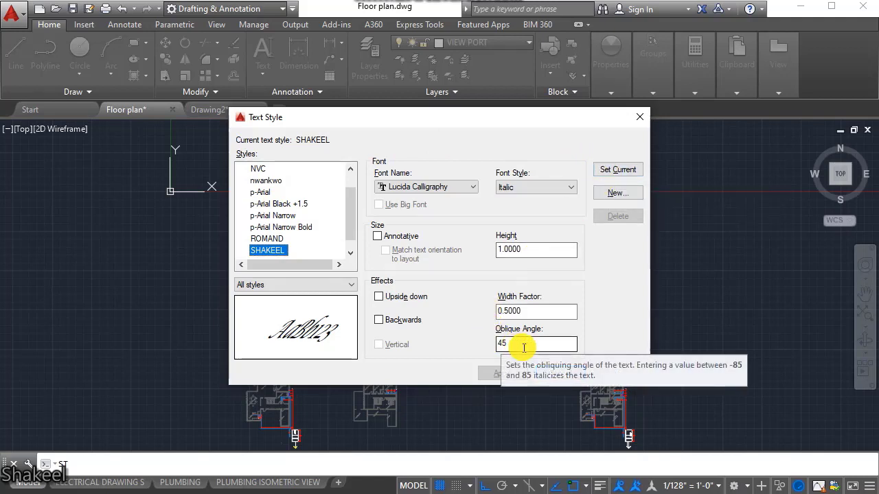
pyautogui.click(498, 347)
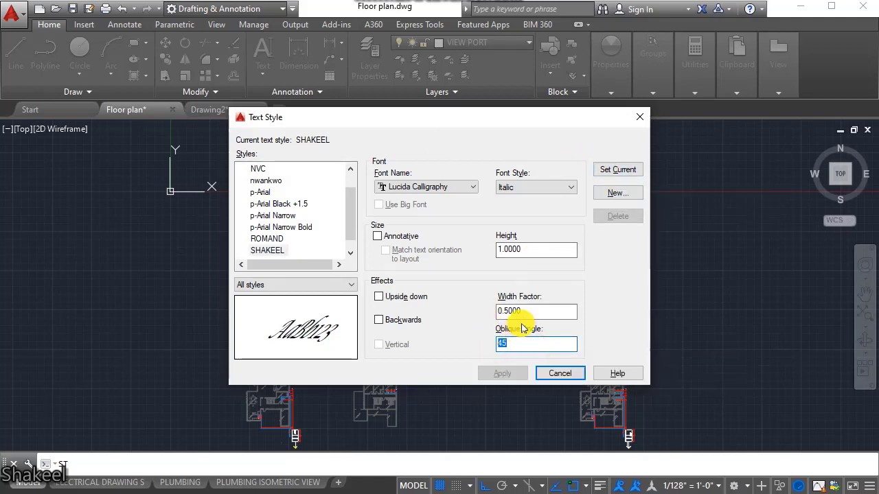
pyautogui.moveTo(528, 311); pyautogui.dragTo(486, 321)
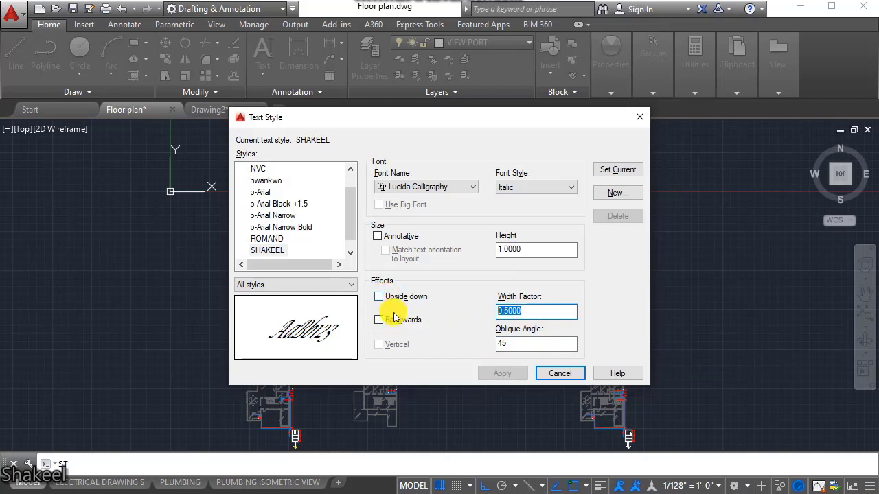